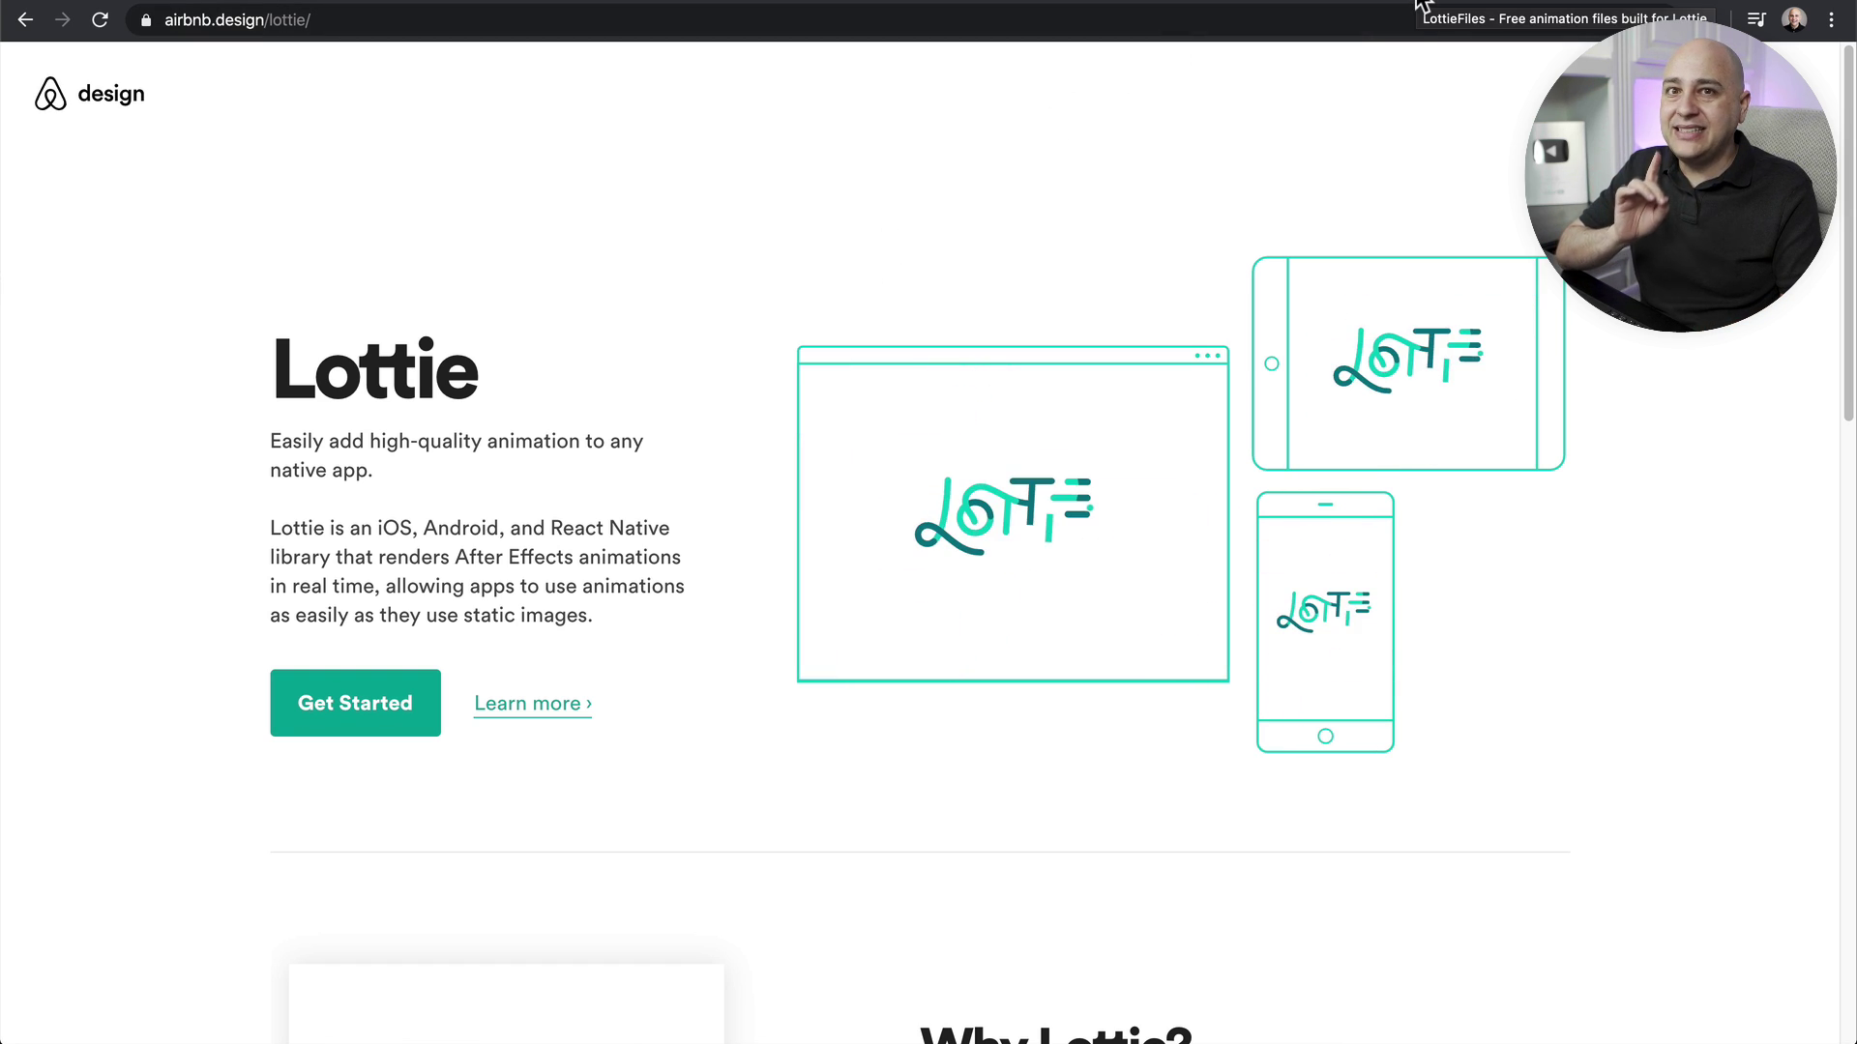
- Go to the LottieFiles site and look through the popular community animations and marketplace offerings
click(1421, 4)
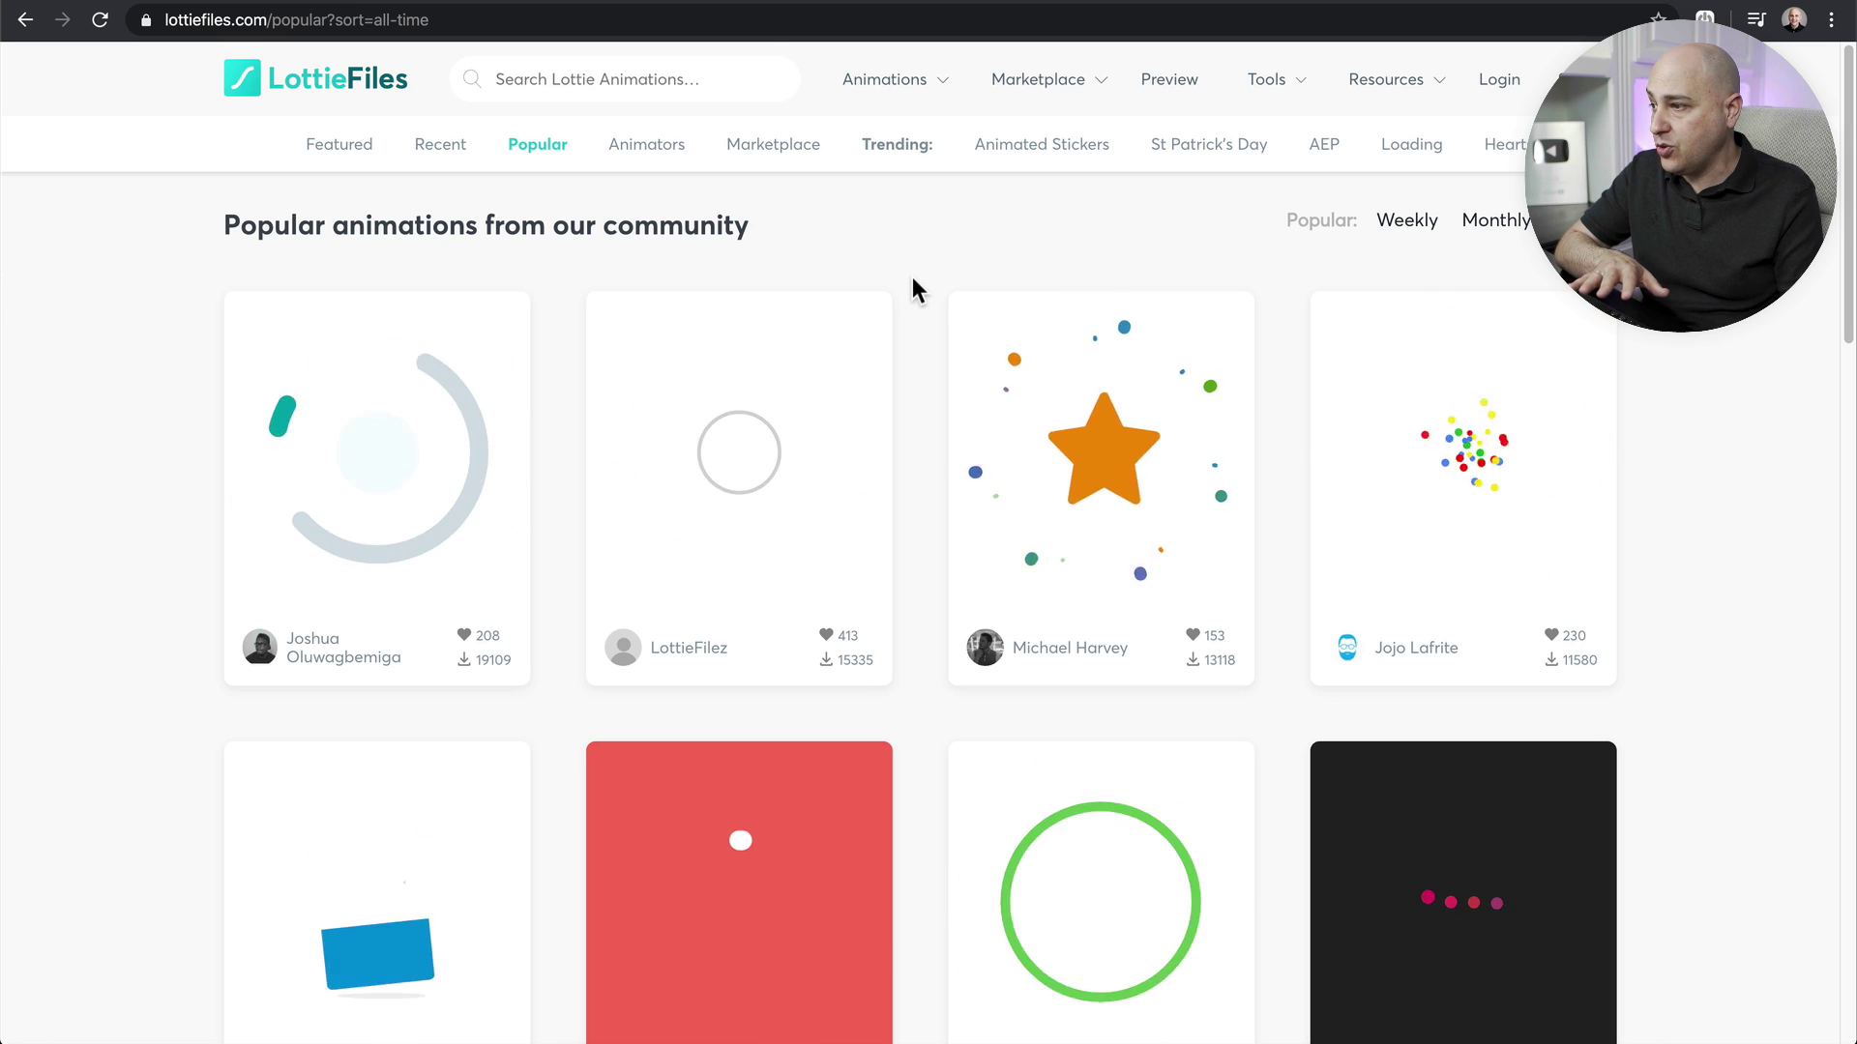
scroll(911, 282, down, 7)
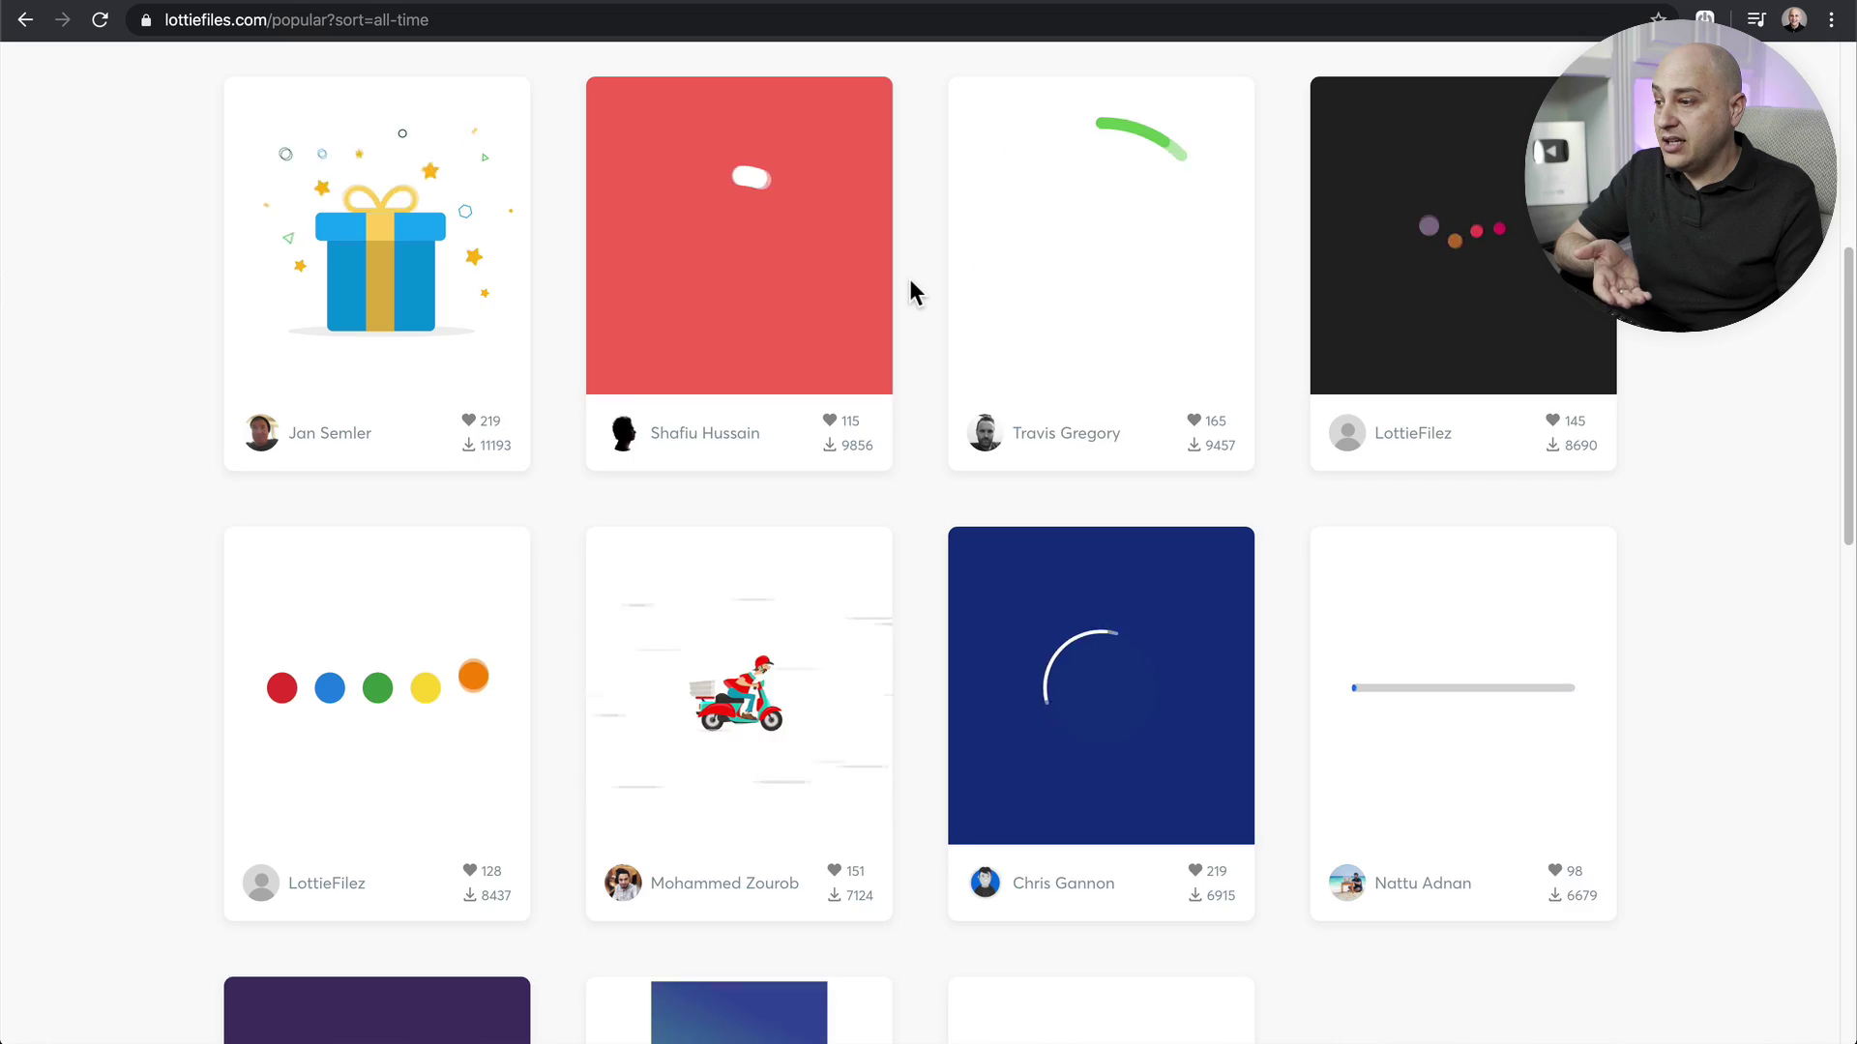
scroll(911, 288, down, 8)
scroll(909, 279, down, 5)
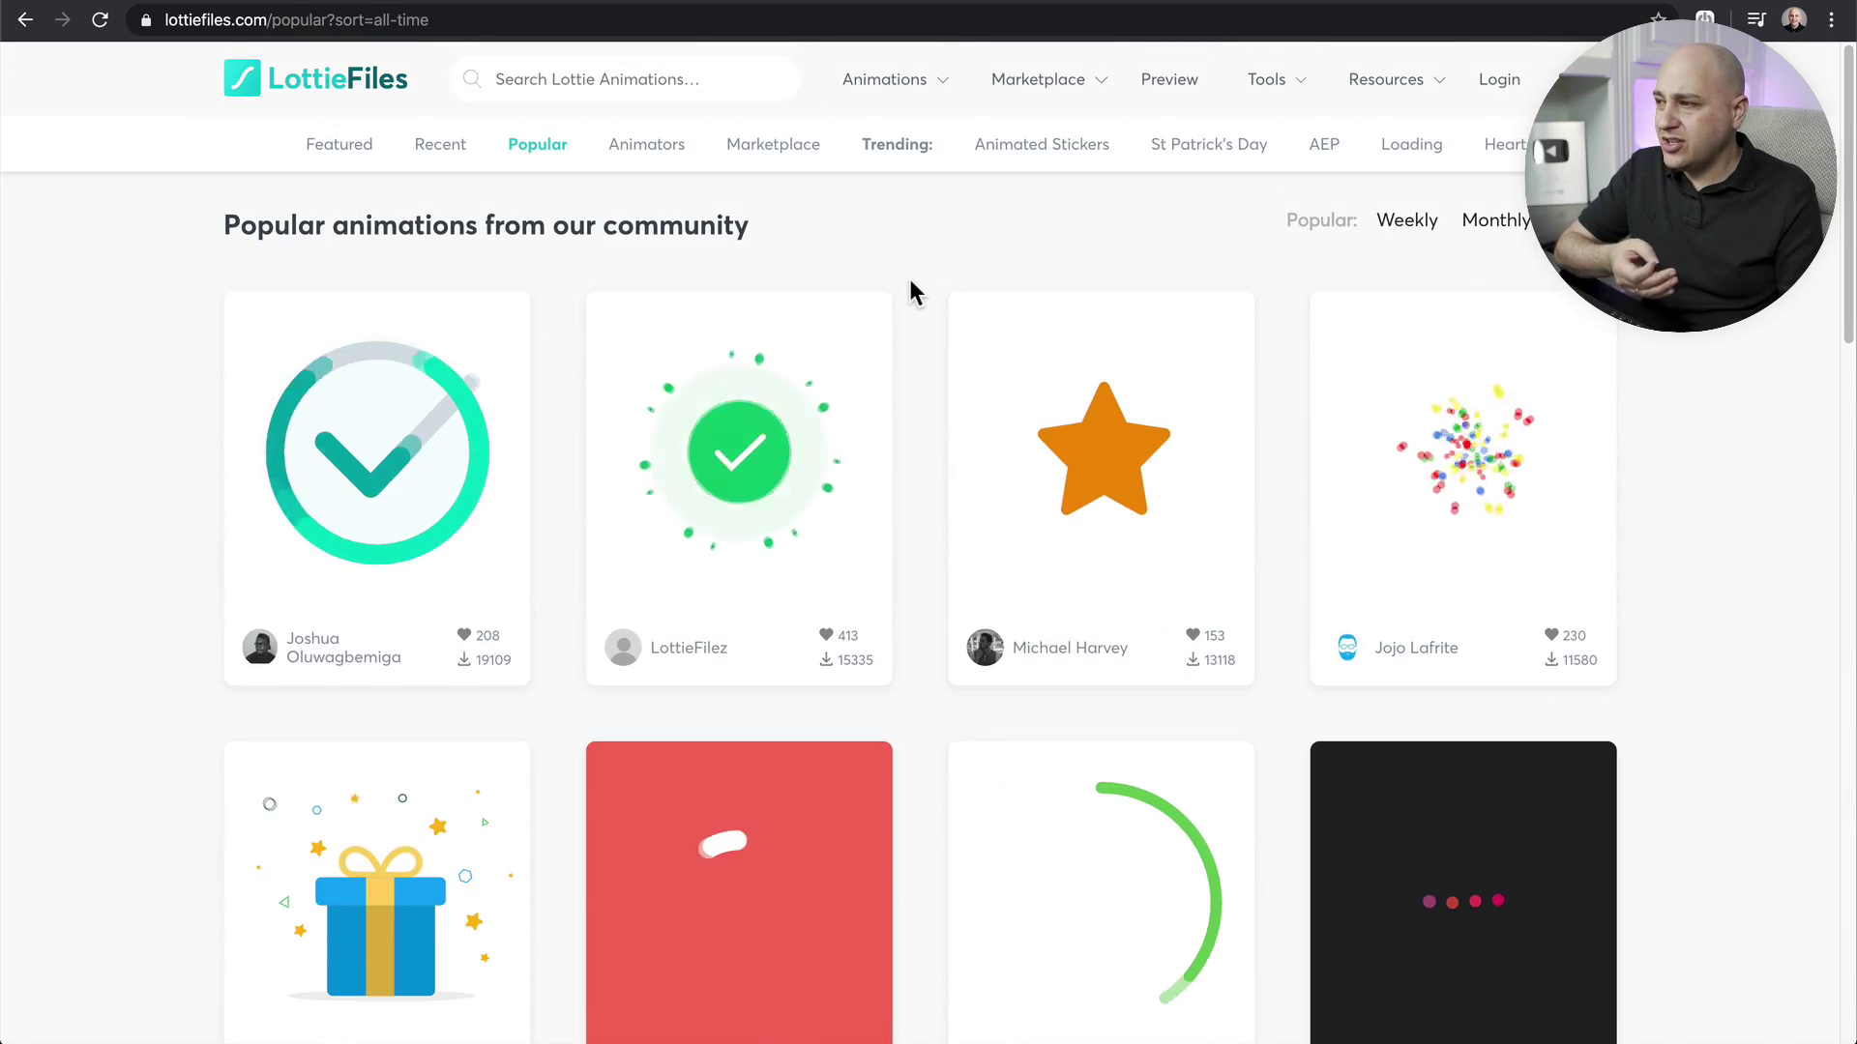
scroll(909, 279, down, 20)
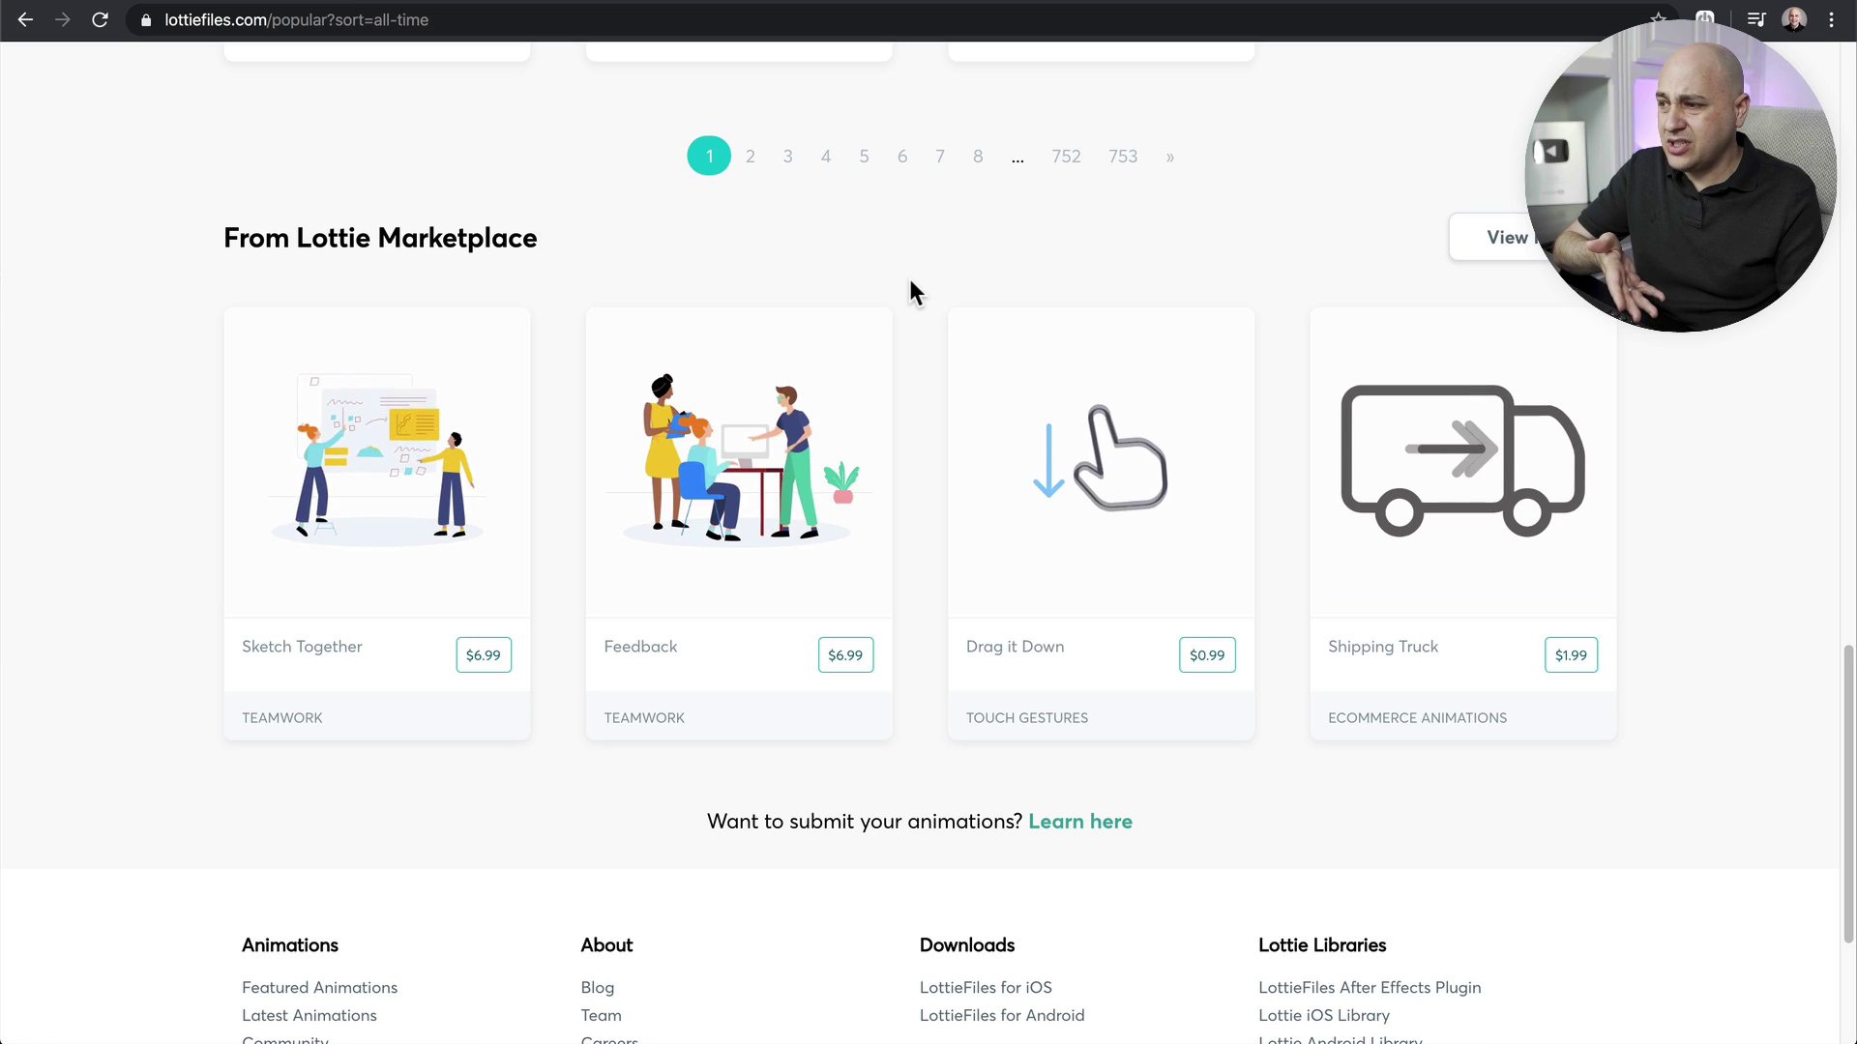
scroll(909, 279, up, 7)
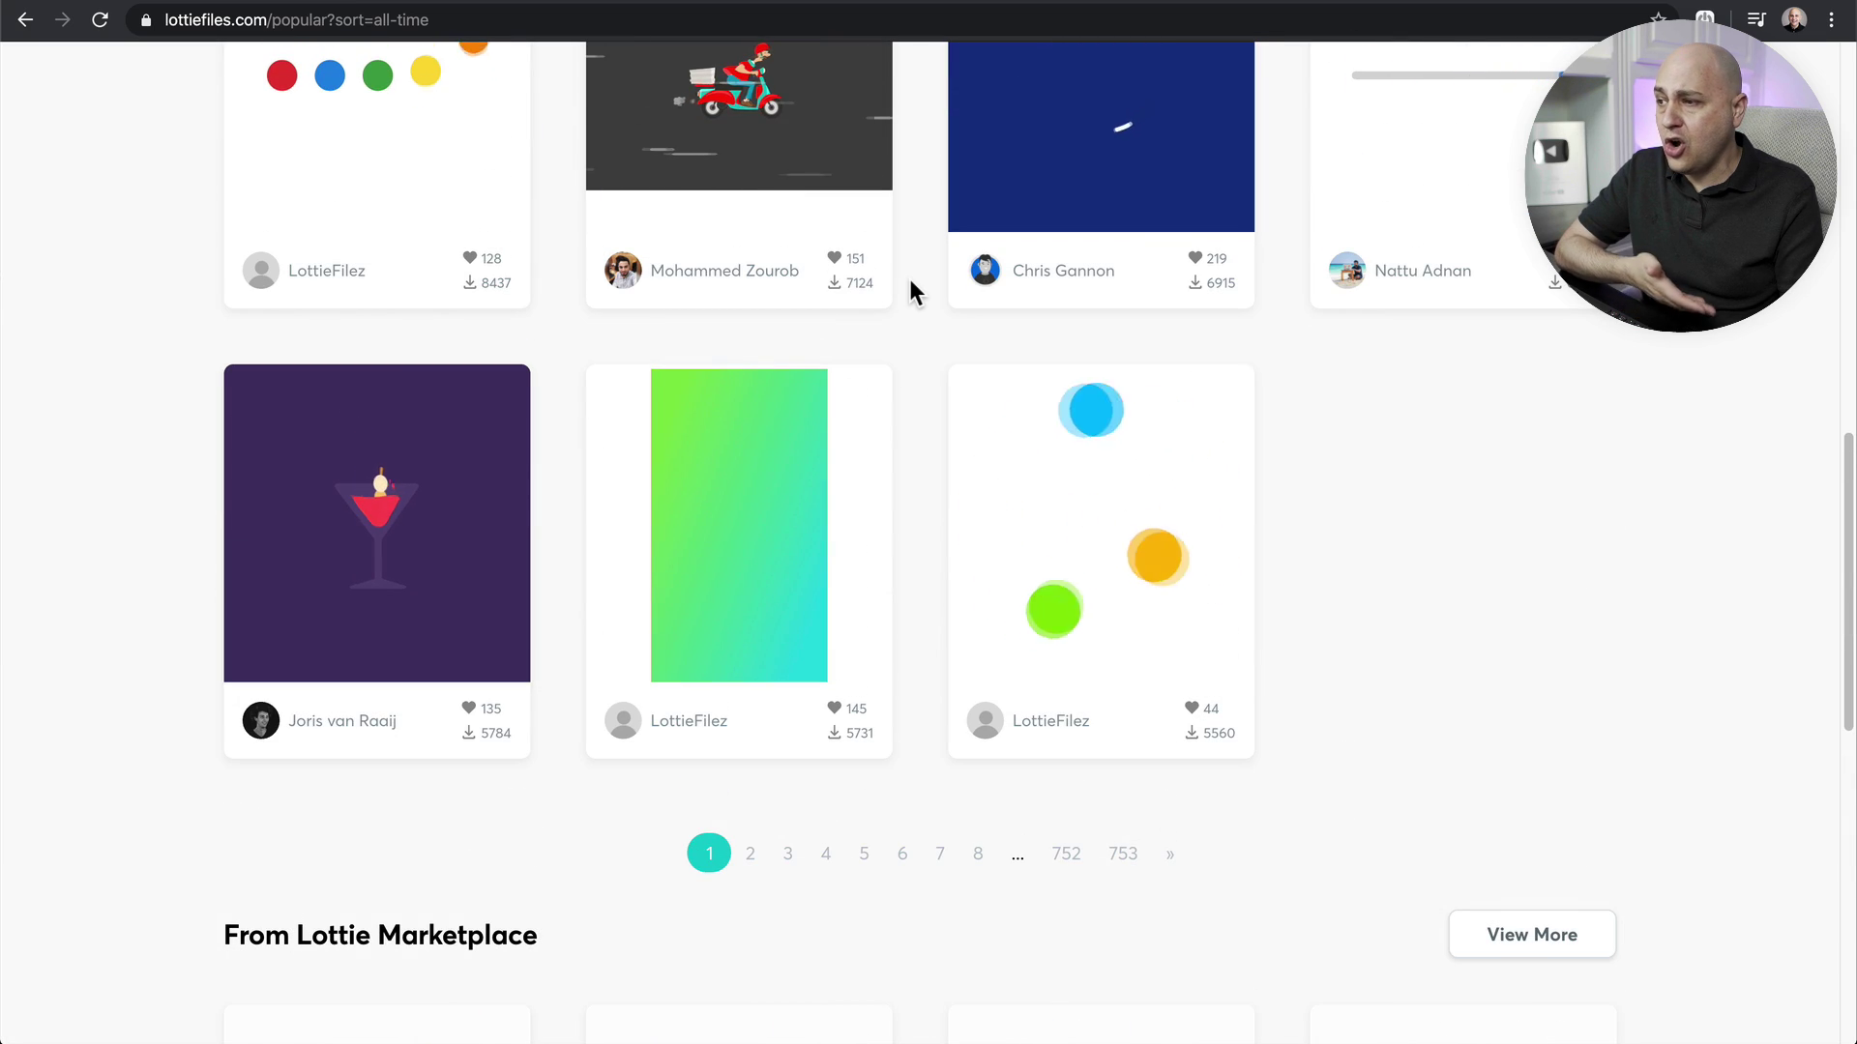
scroll(909, 278, up, 13)
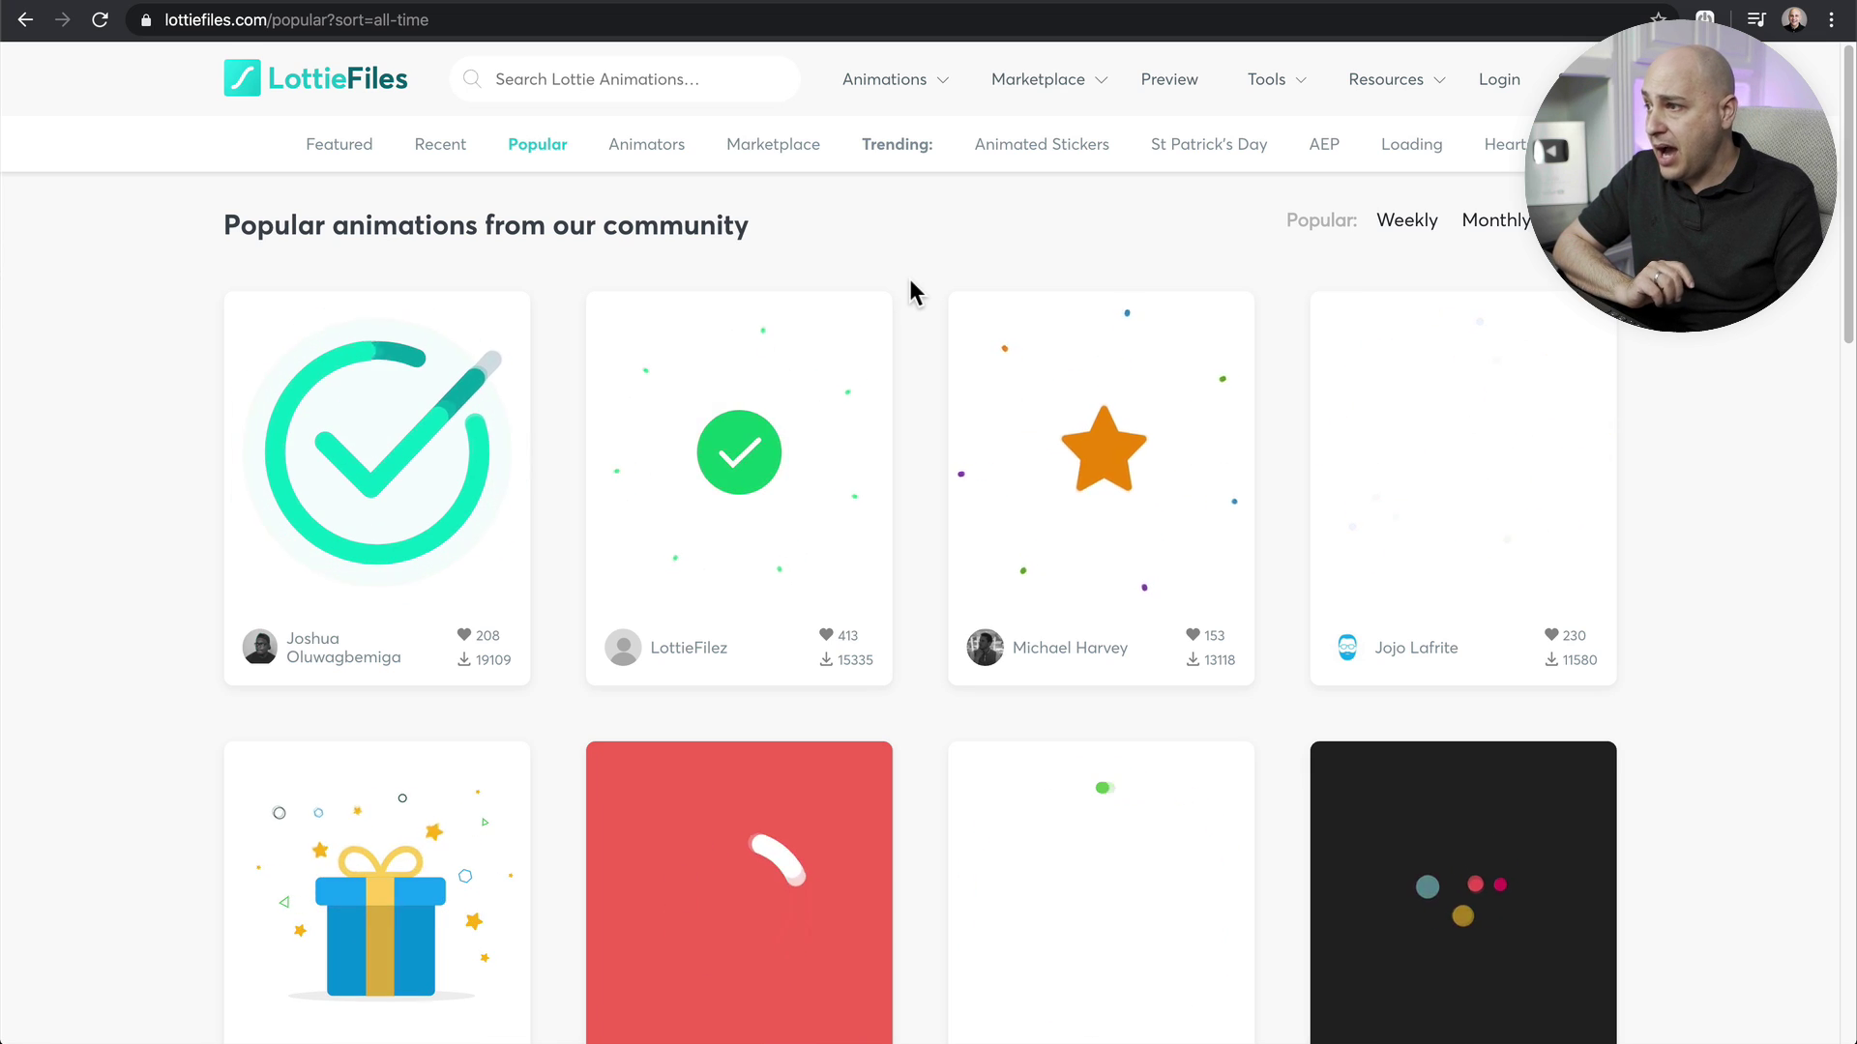
- Search LottieFiles for "celebrate" and open the Confetti animation with colourful squares and bars from the results
click(628, 80)
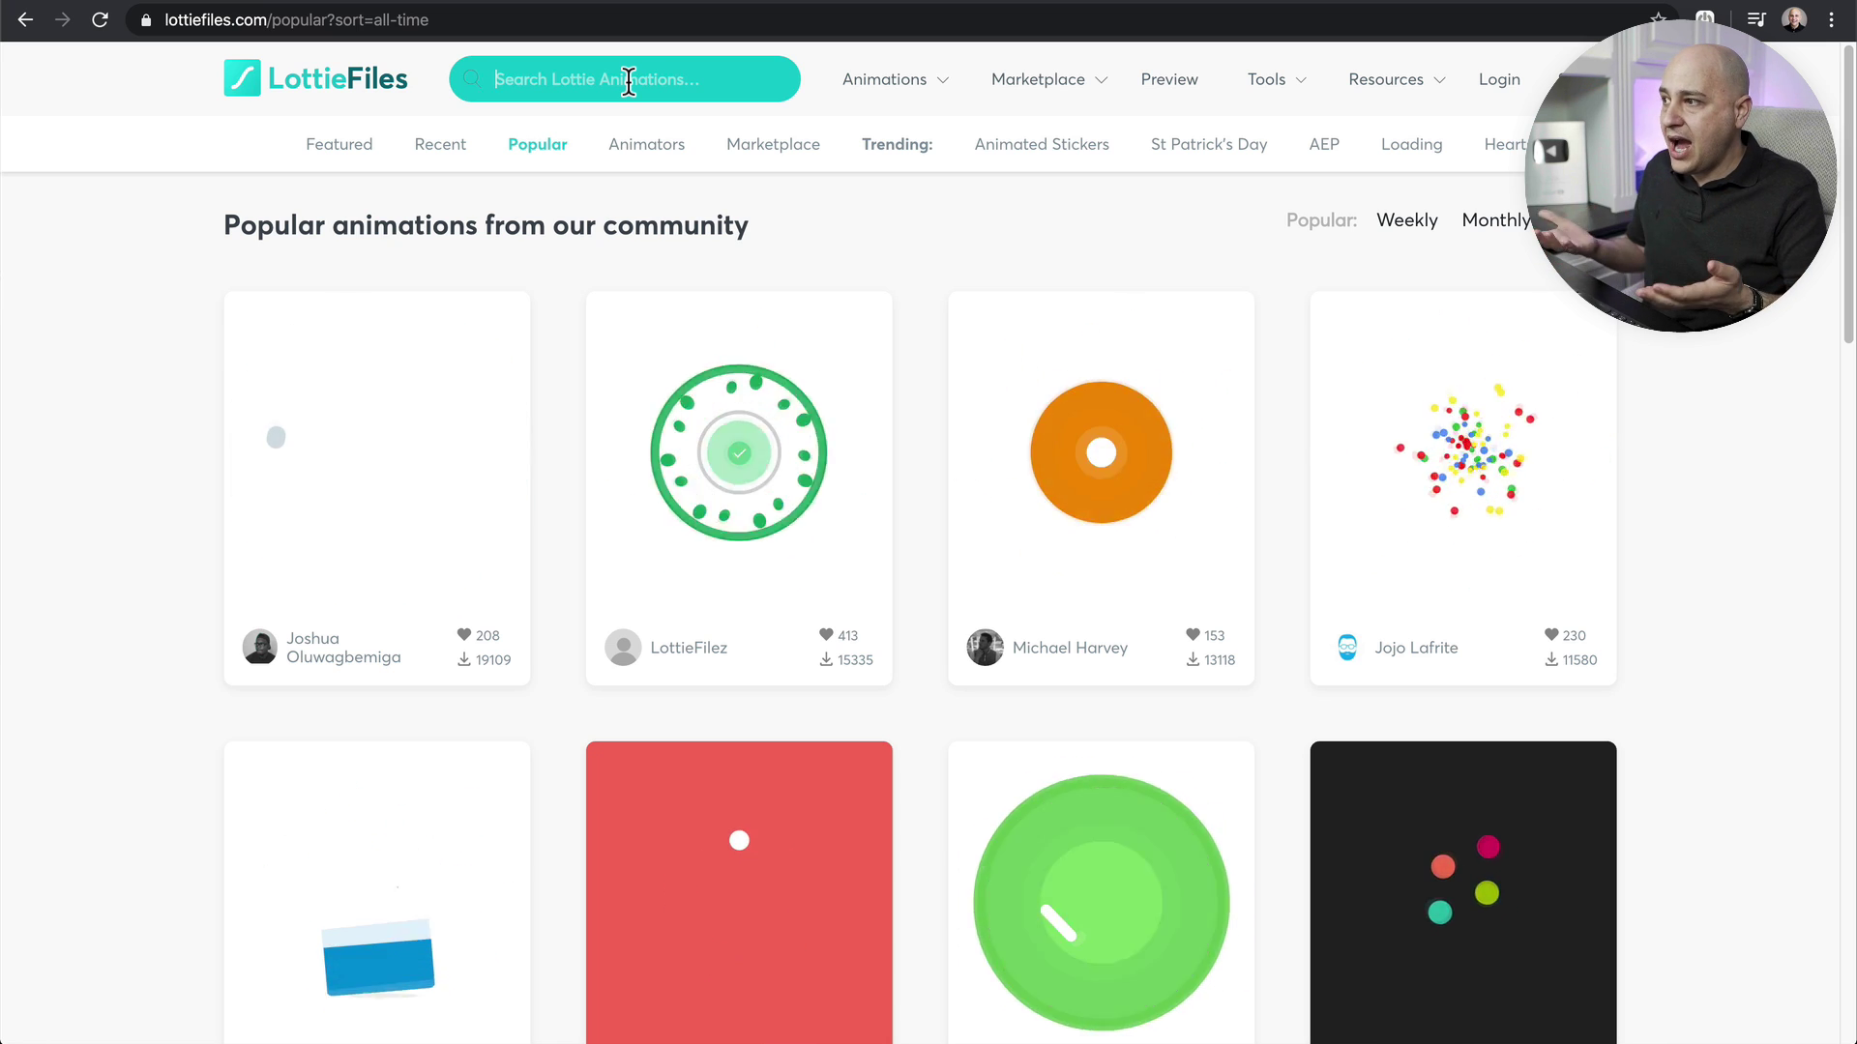
text(celebrate)
key(Return)
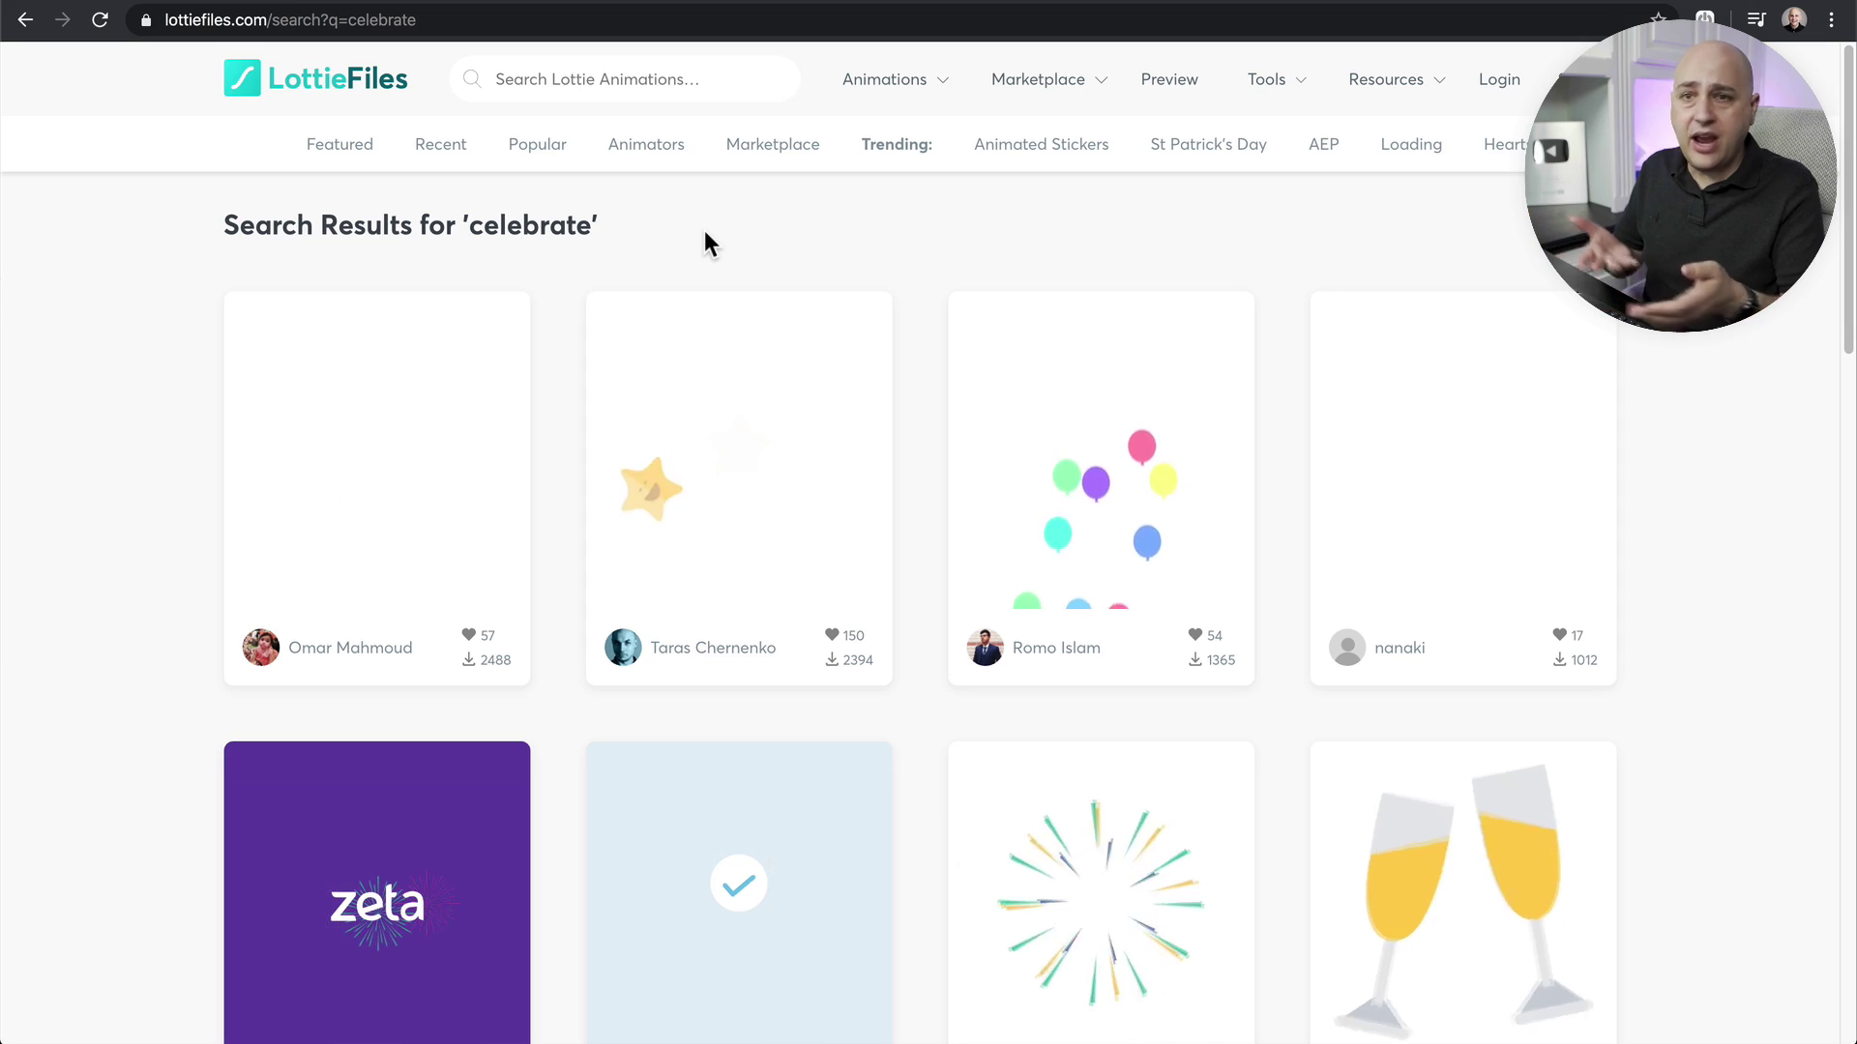
scroll(891, 299, down, 7)
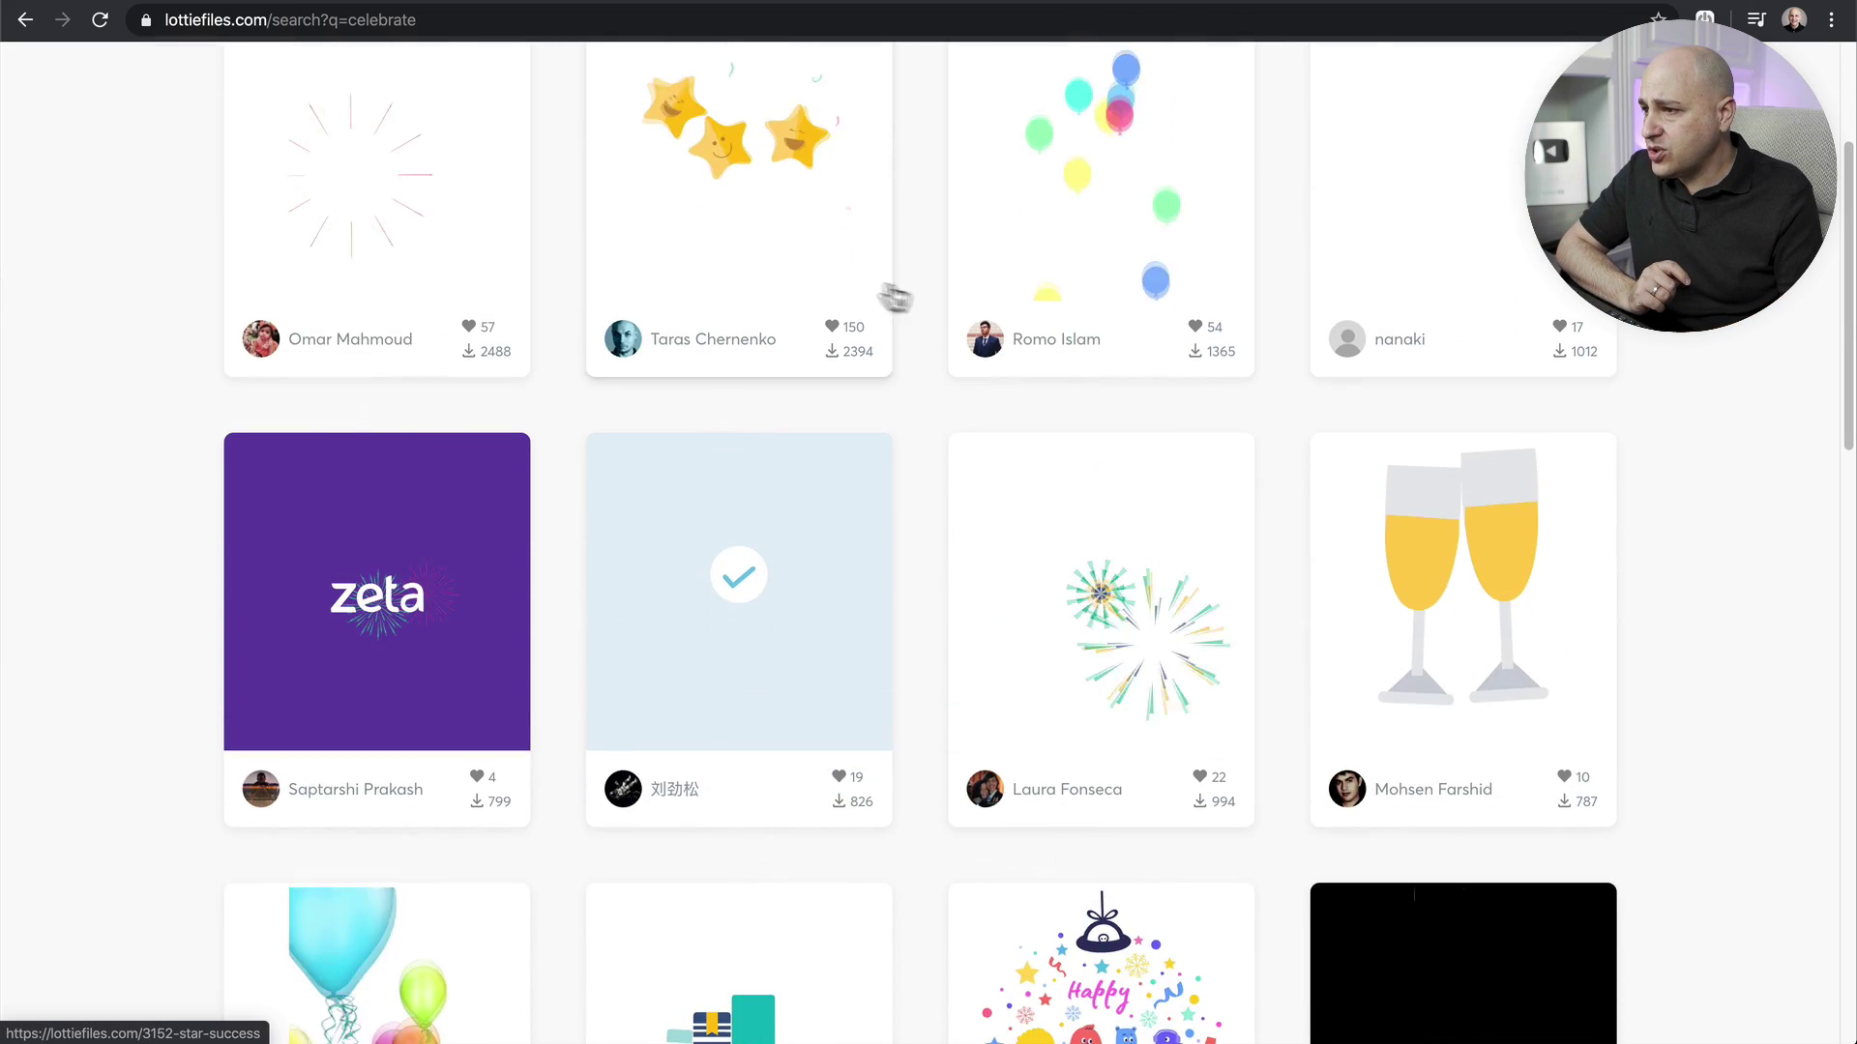
scroll(926, 294, down, 4)
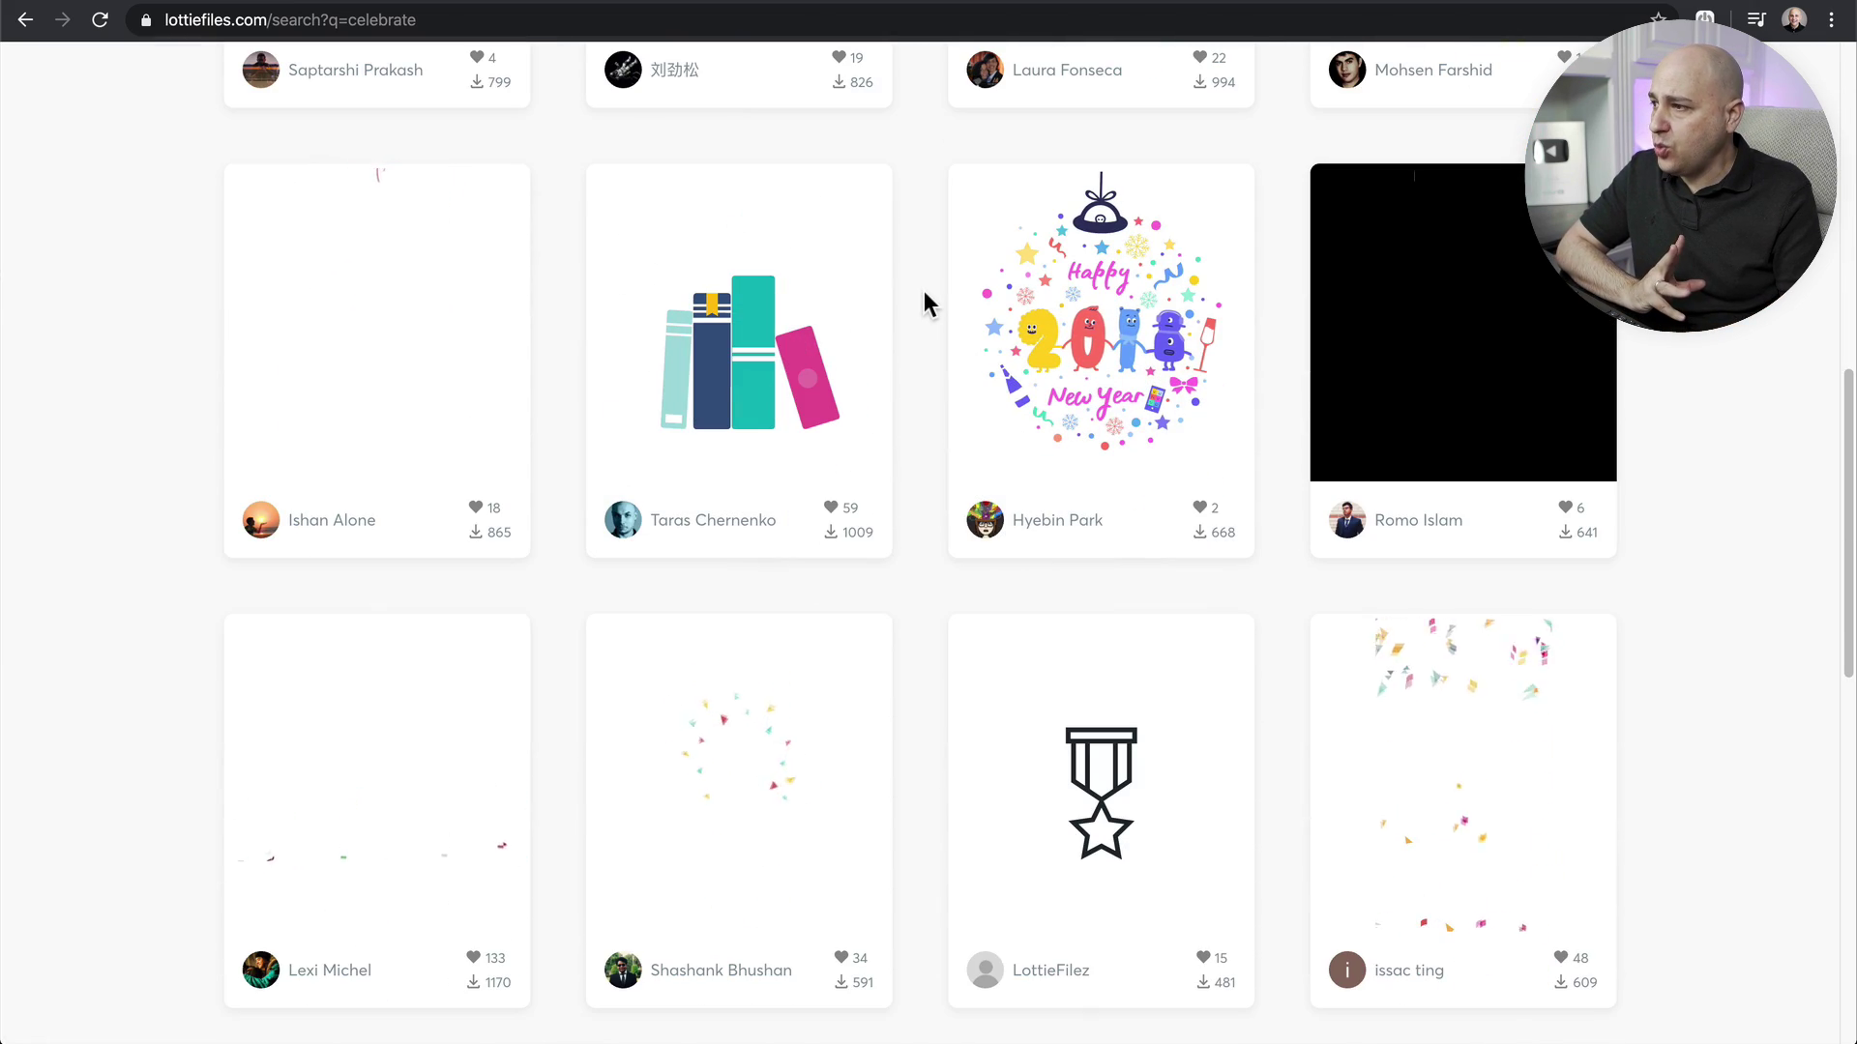
scroll(925, 293, down, 4)
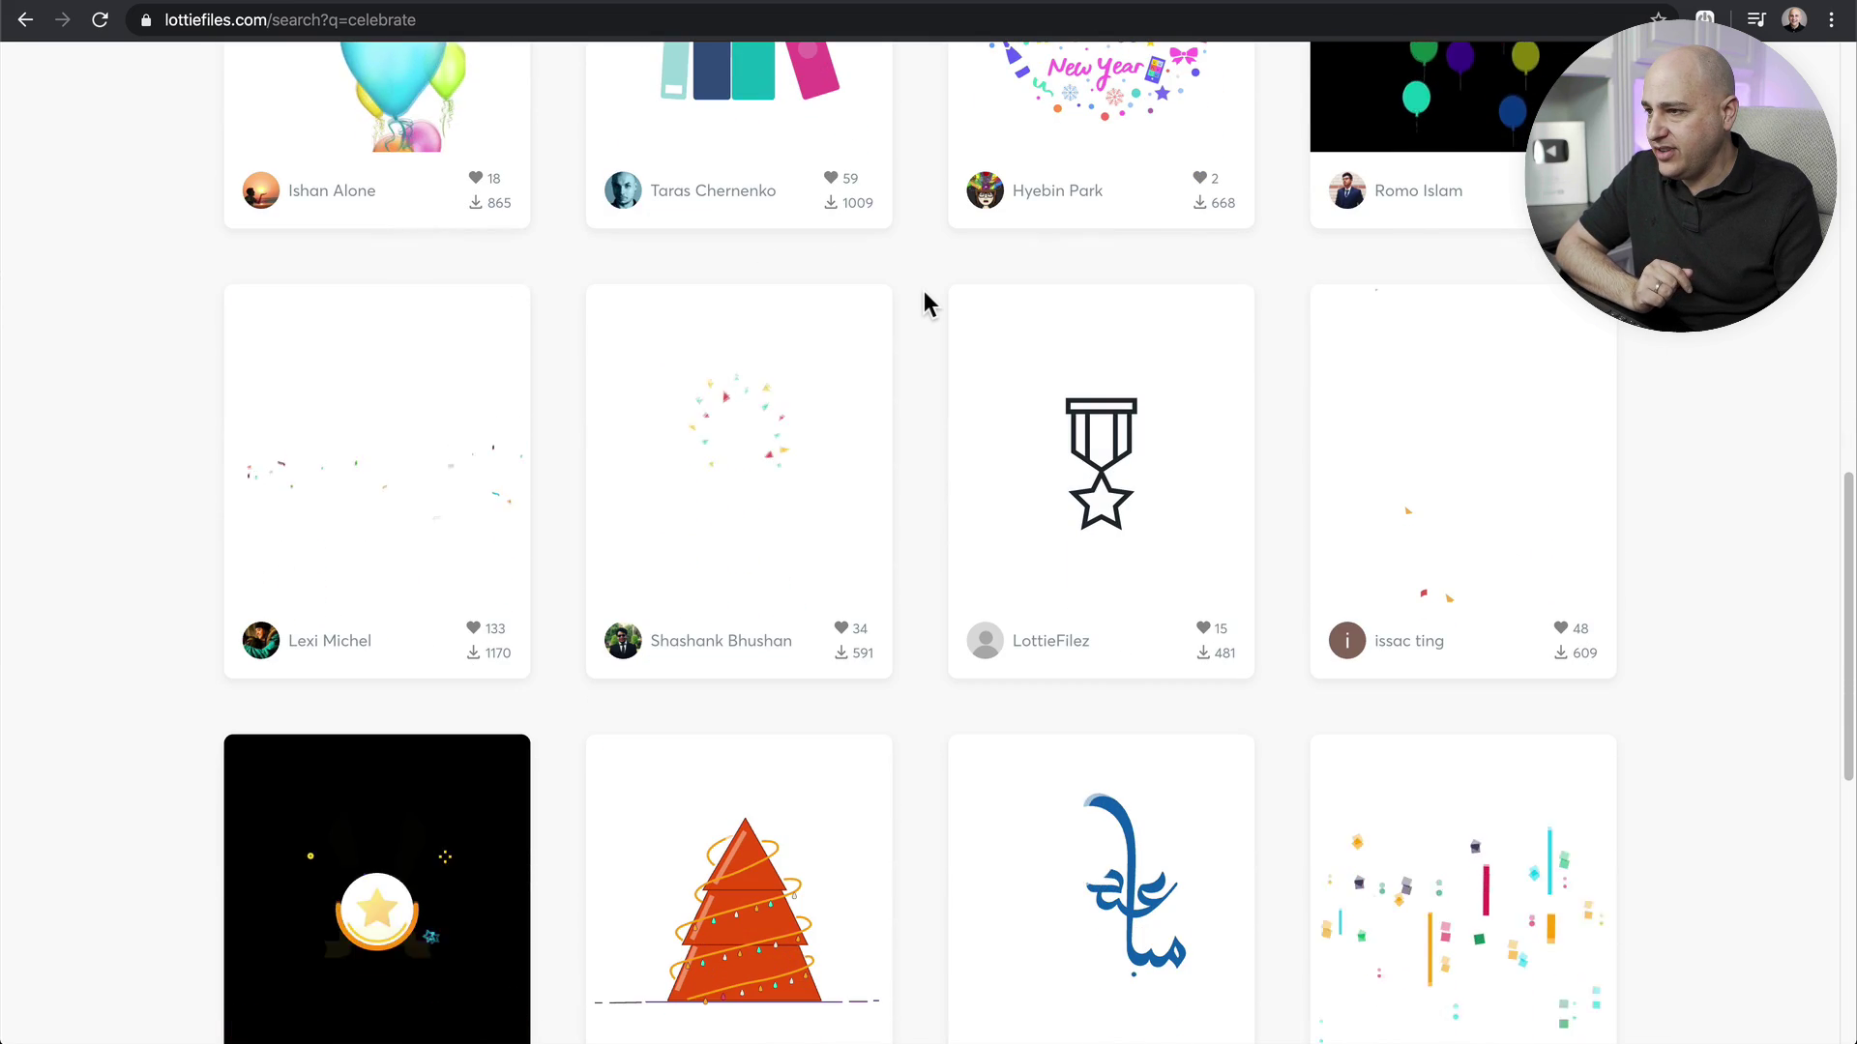
scroll(924, 293, down, 7)
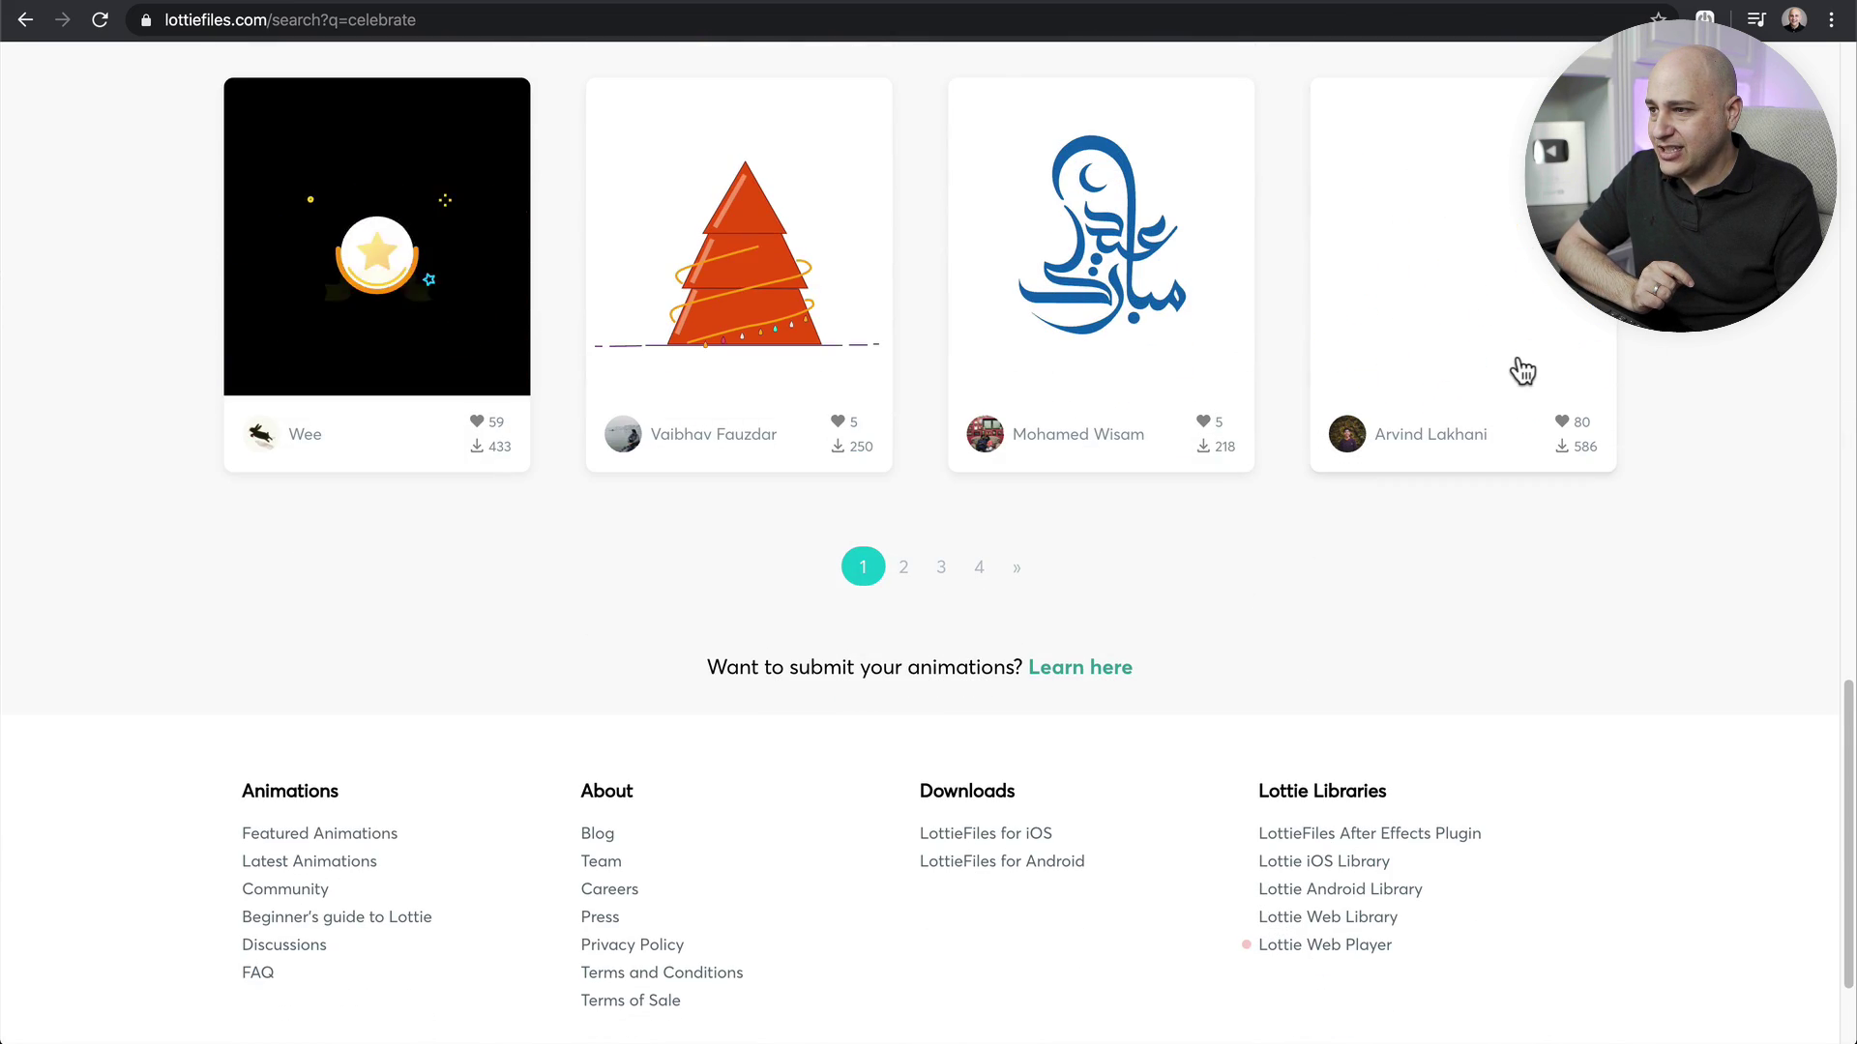
scroll(1541, 387, up, 3)
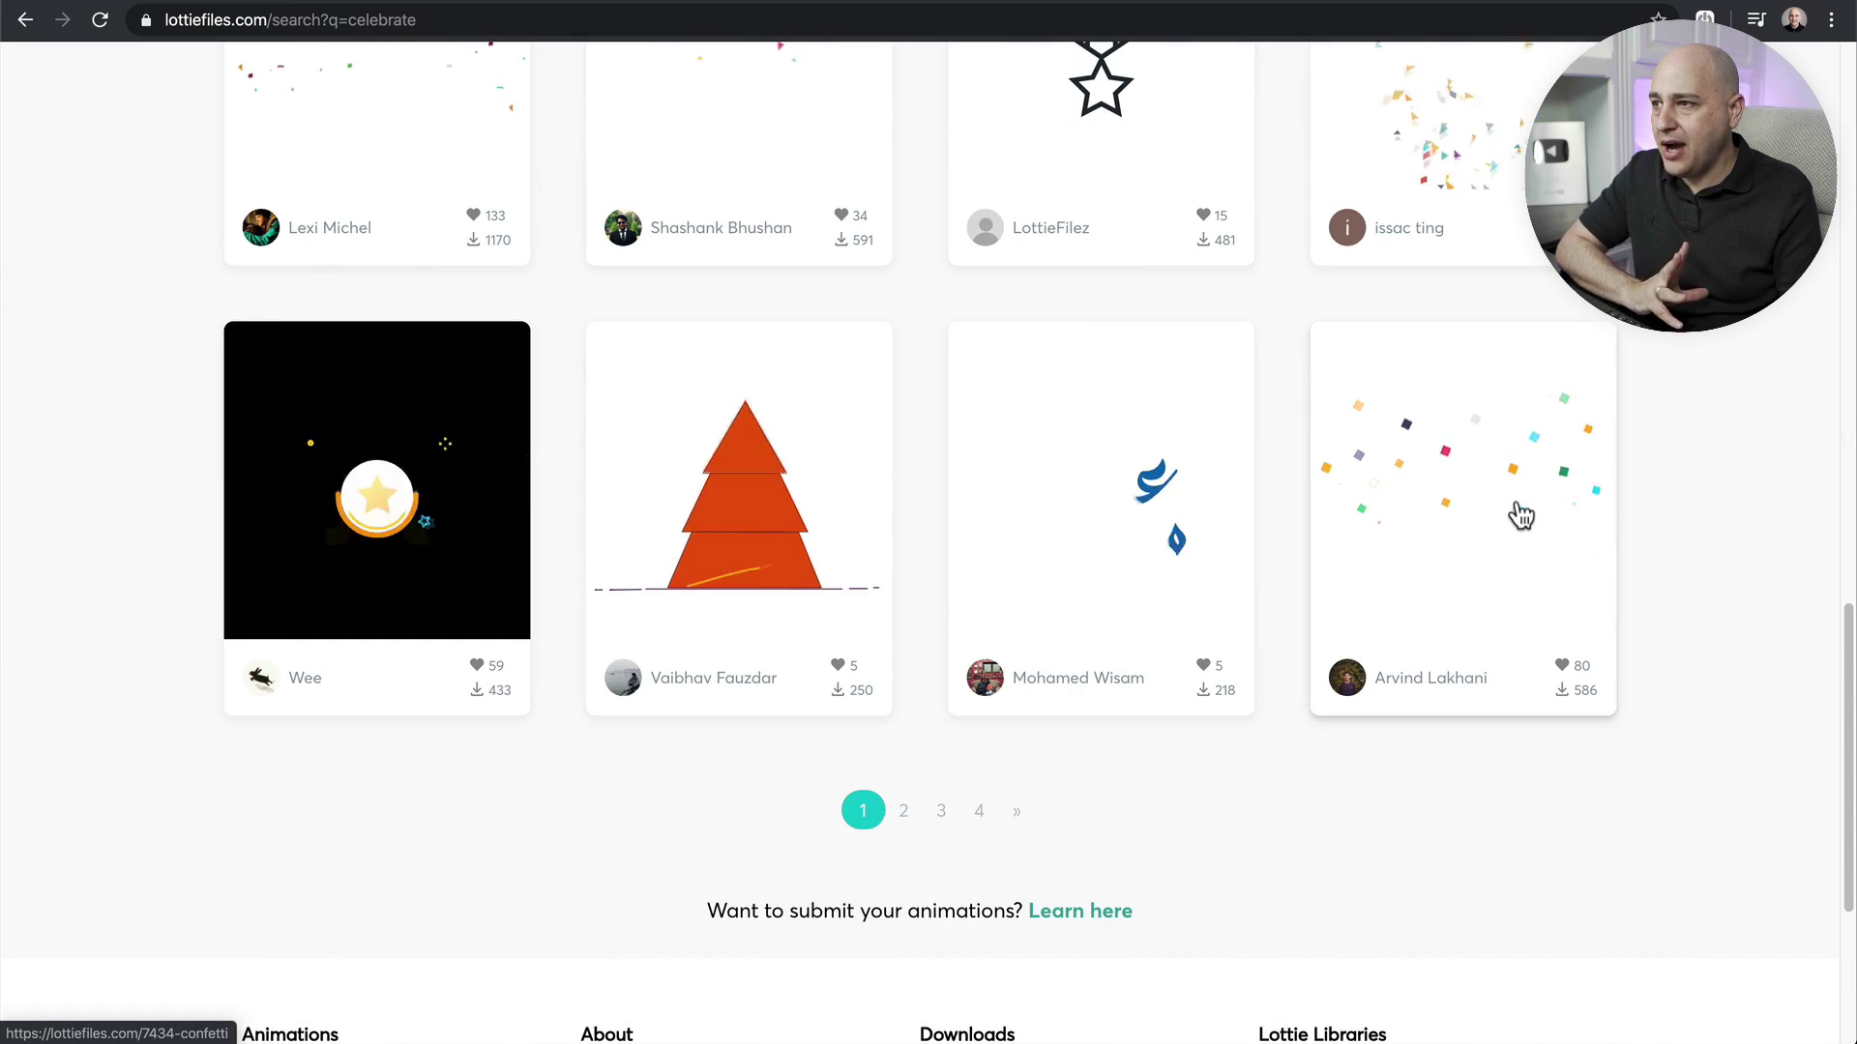
click(1478, 466)
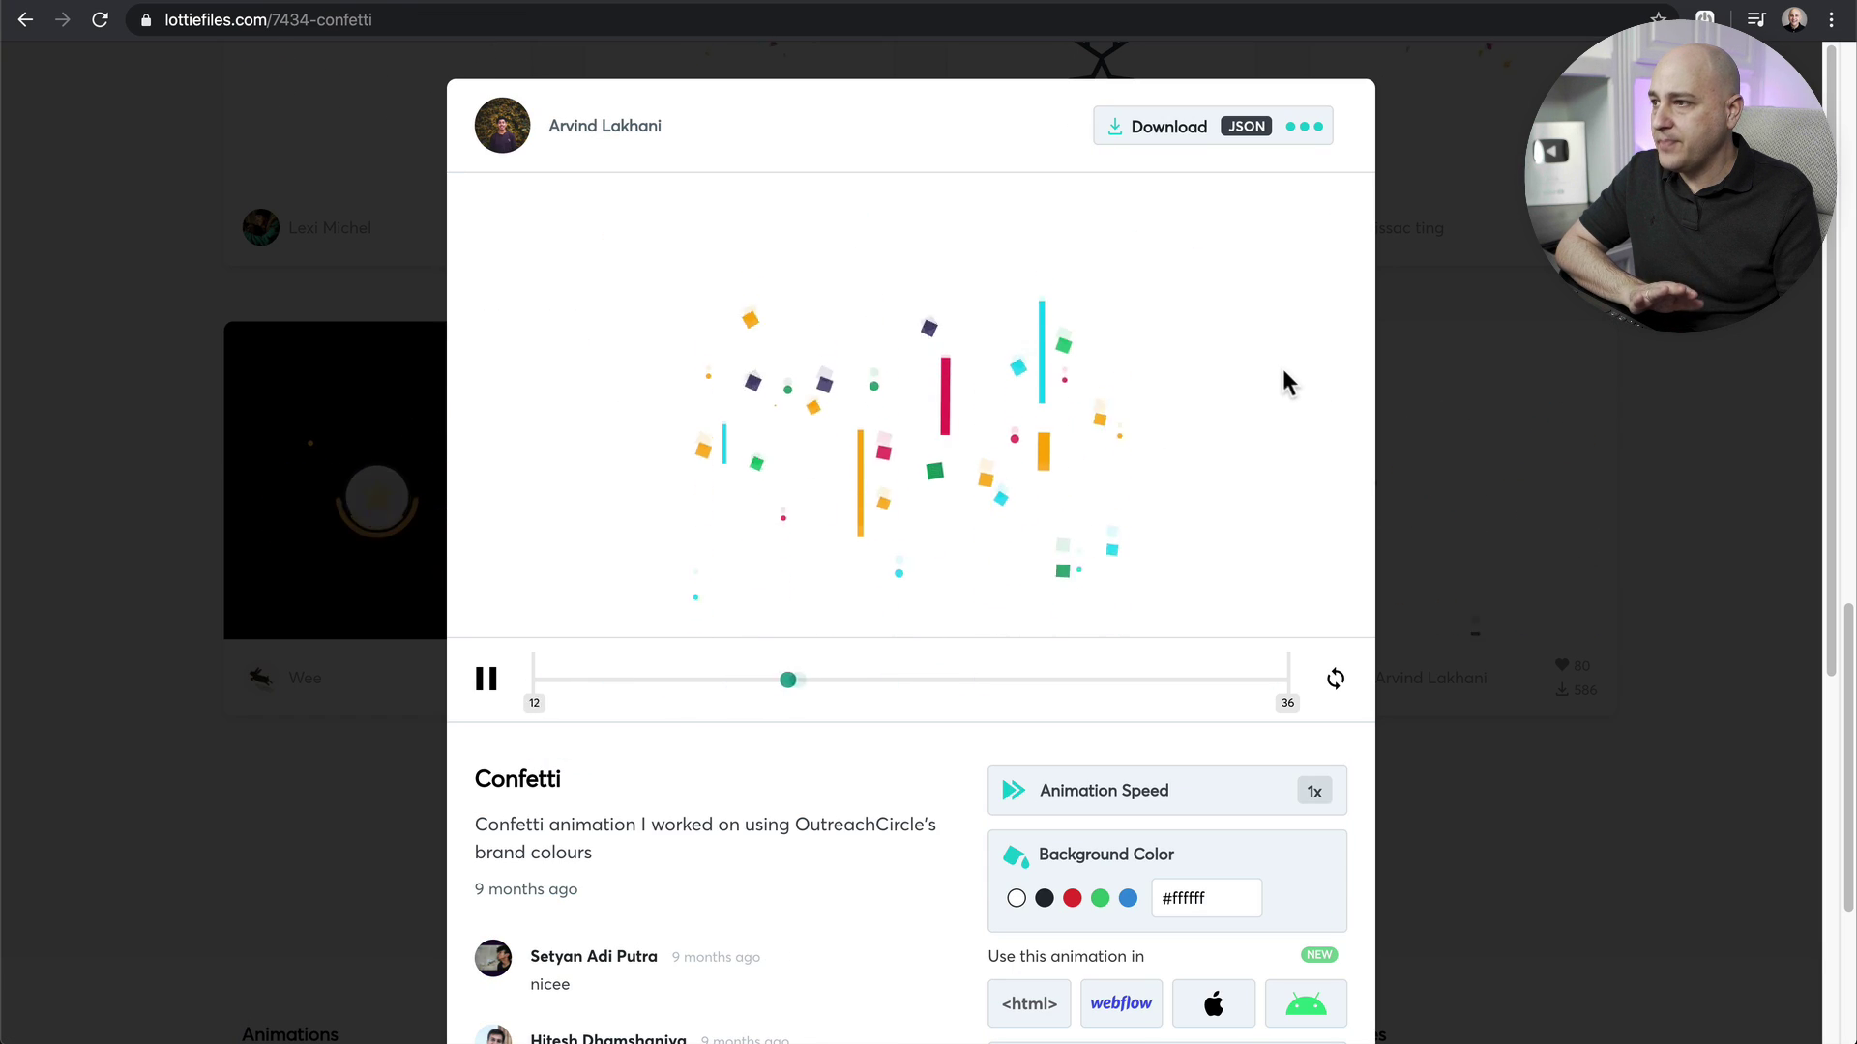
- Download the Confetti animation as a Lottie JSON file and dismiss the browser's download bar
click(1149, 135)
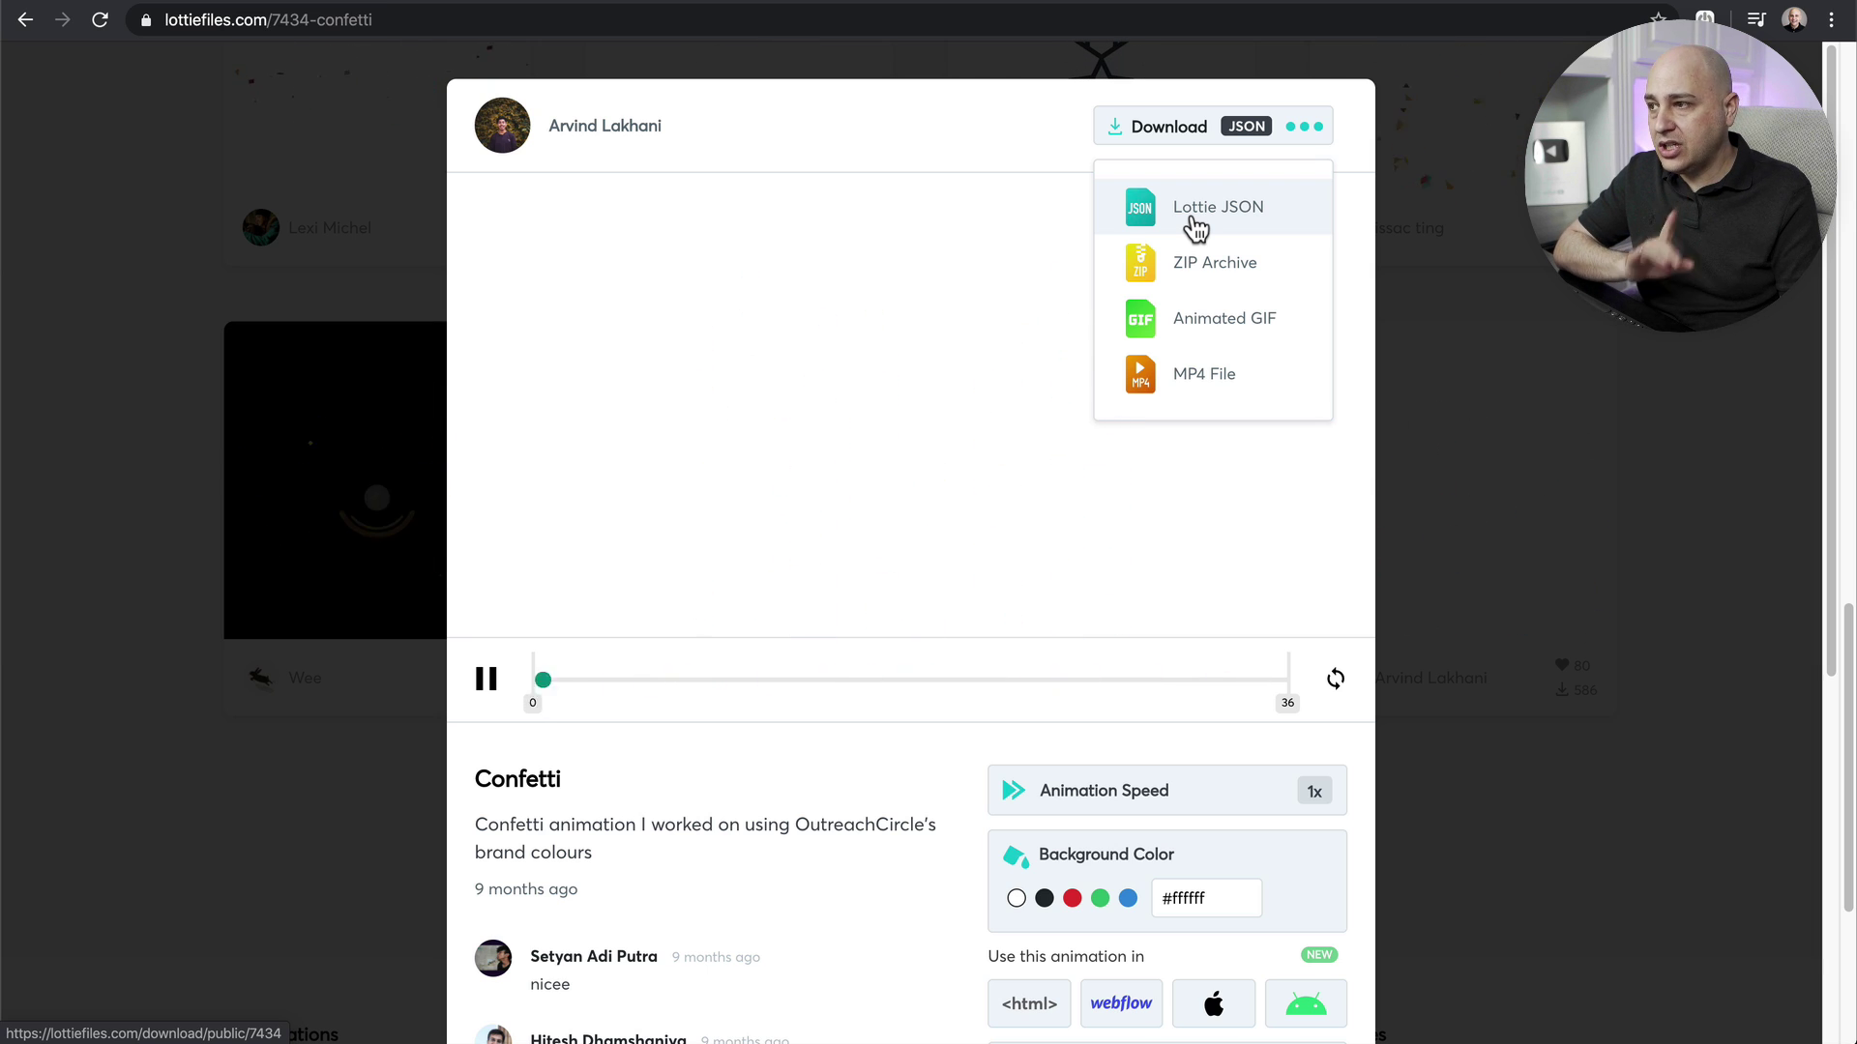
click(1194, 220)
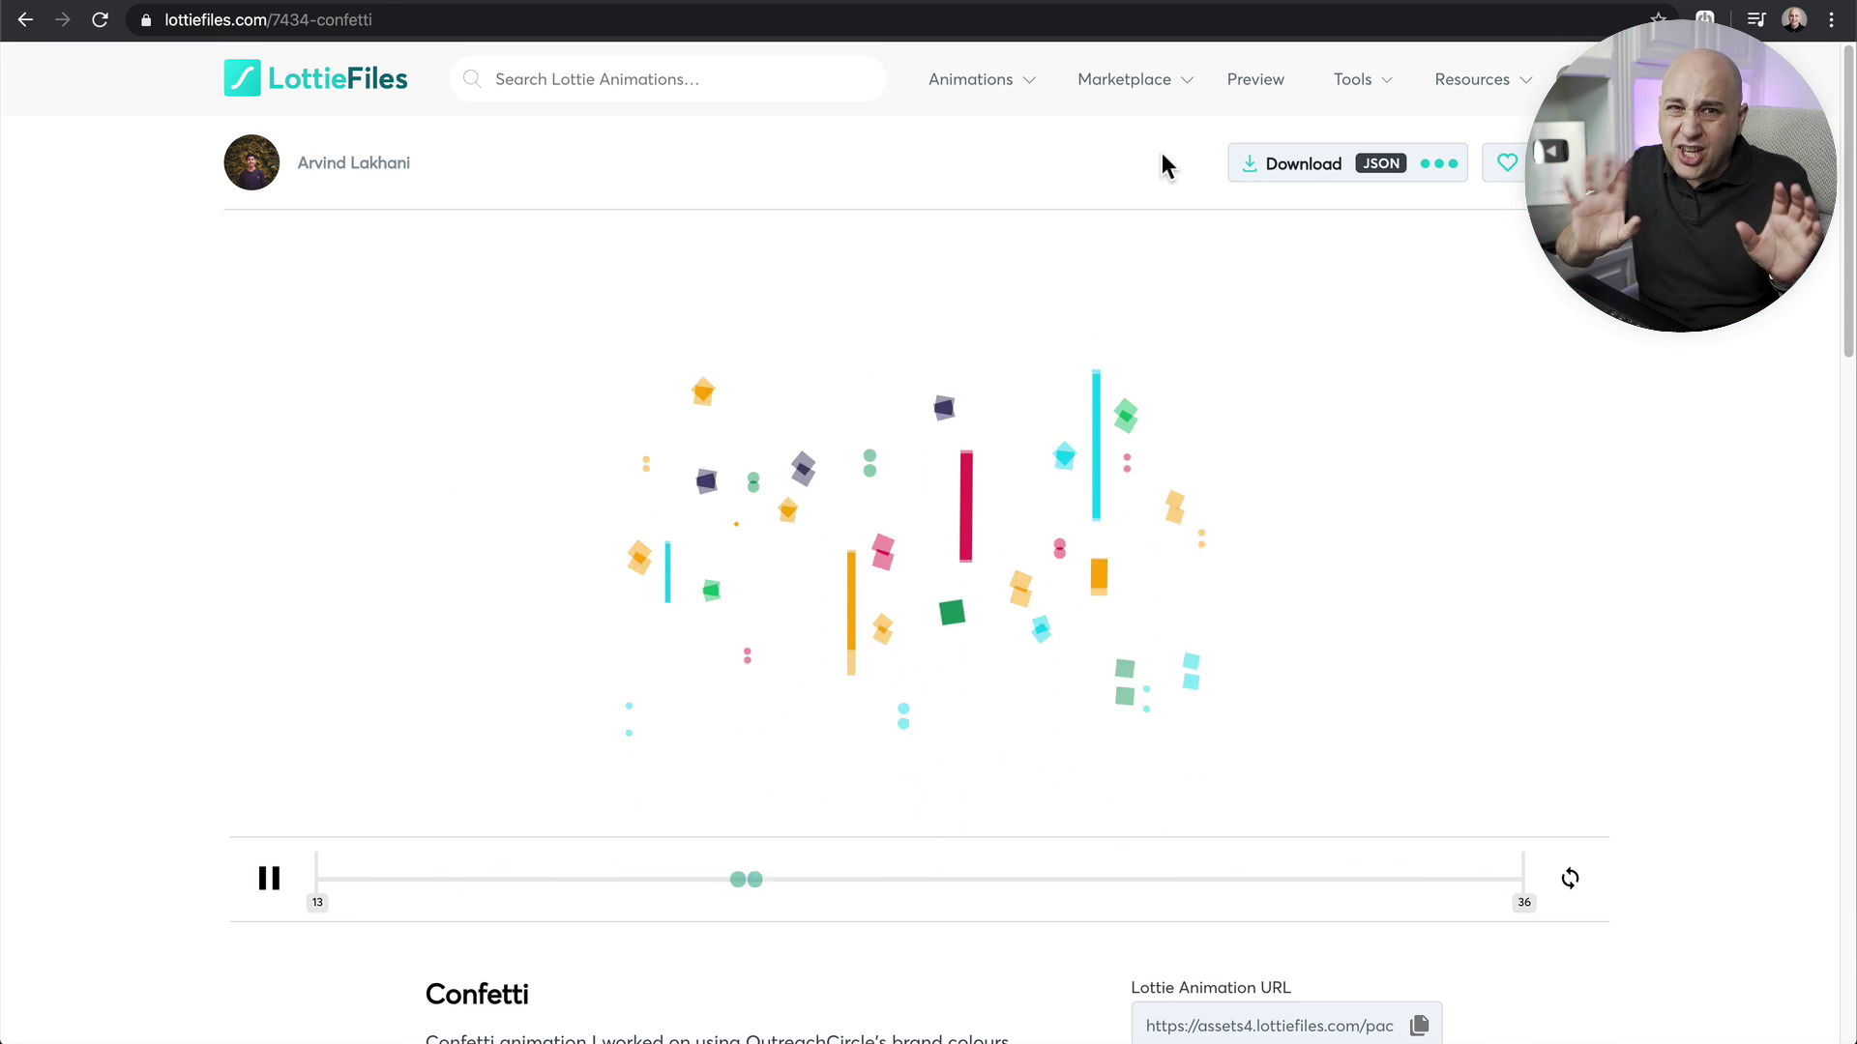
click(1311, 166)
click(1317, 243)
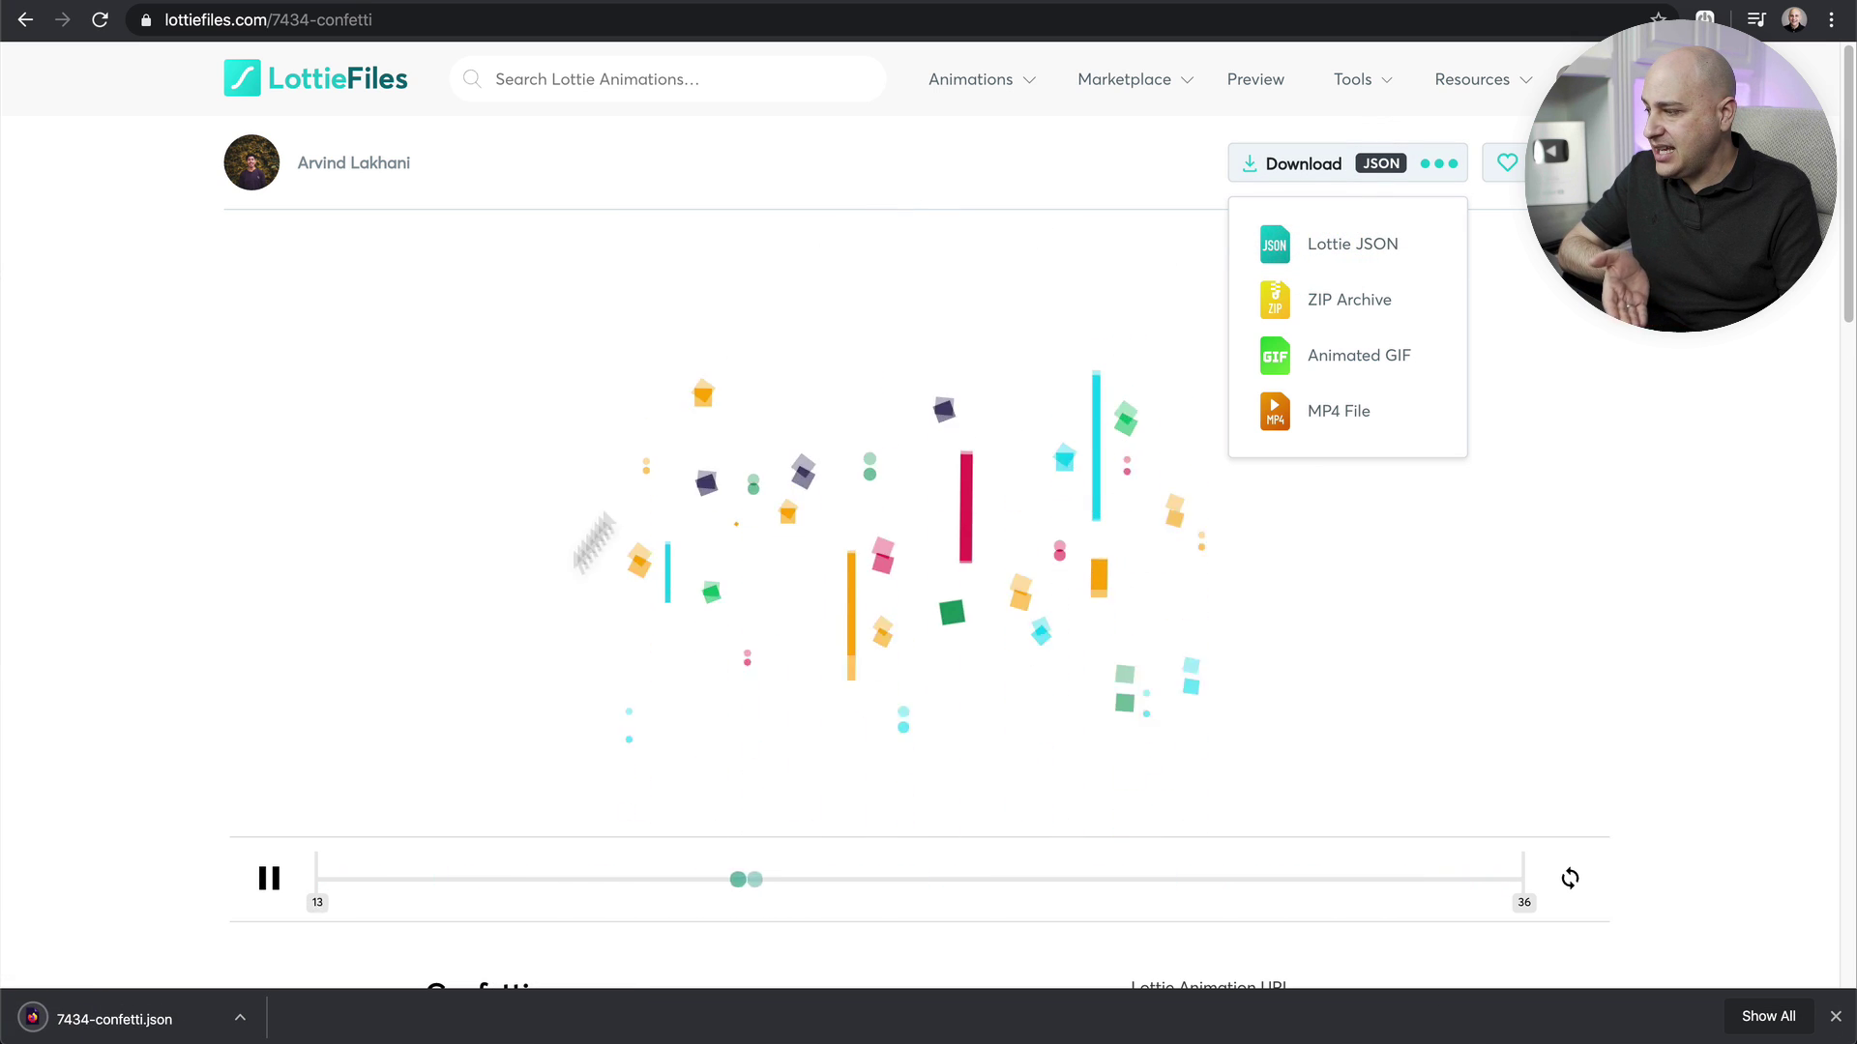
click(1835, 1016)
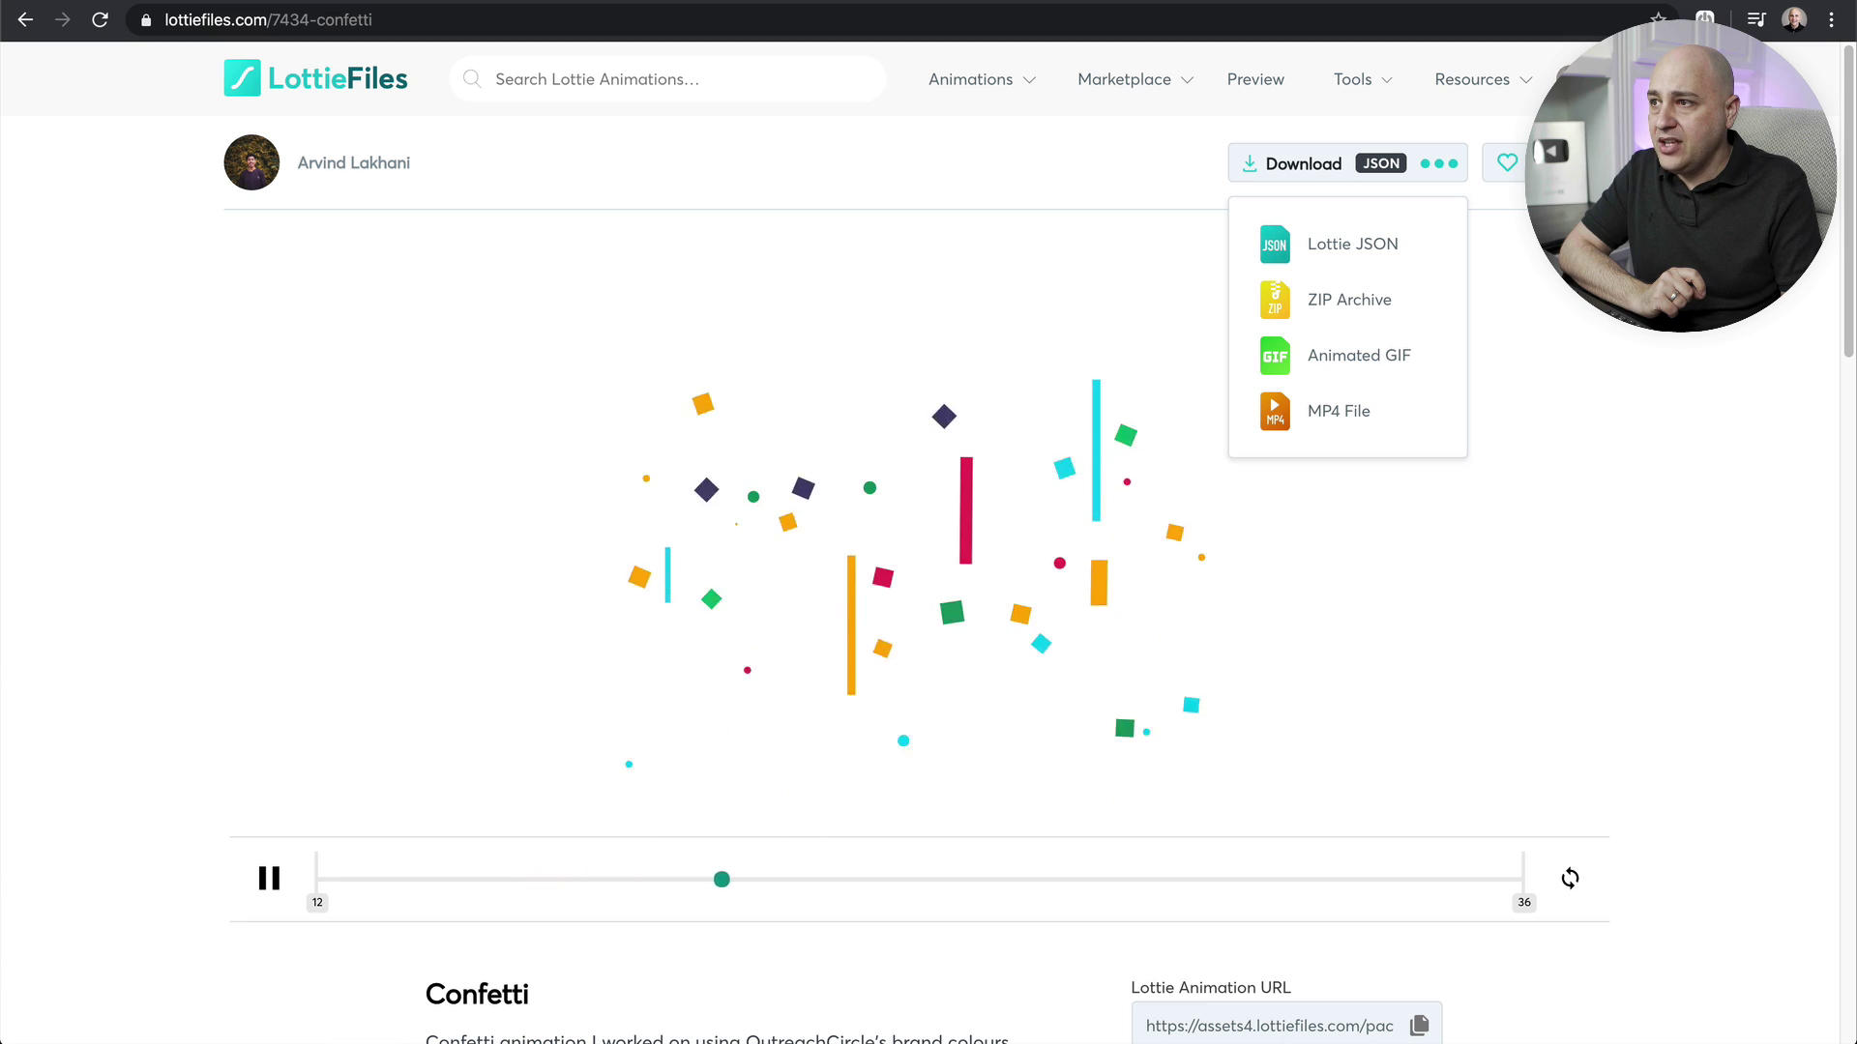
- Review the WordPress.org plugin results for "lottie" and open the Animentor – Lottie & Bodymovin for Elementor plugin page
key(alt+Left)
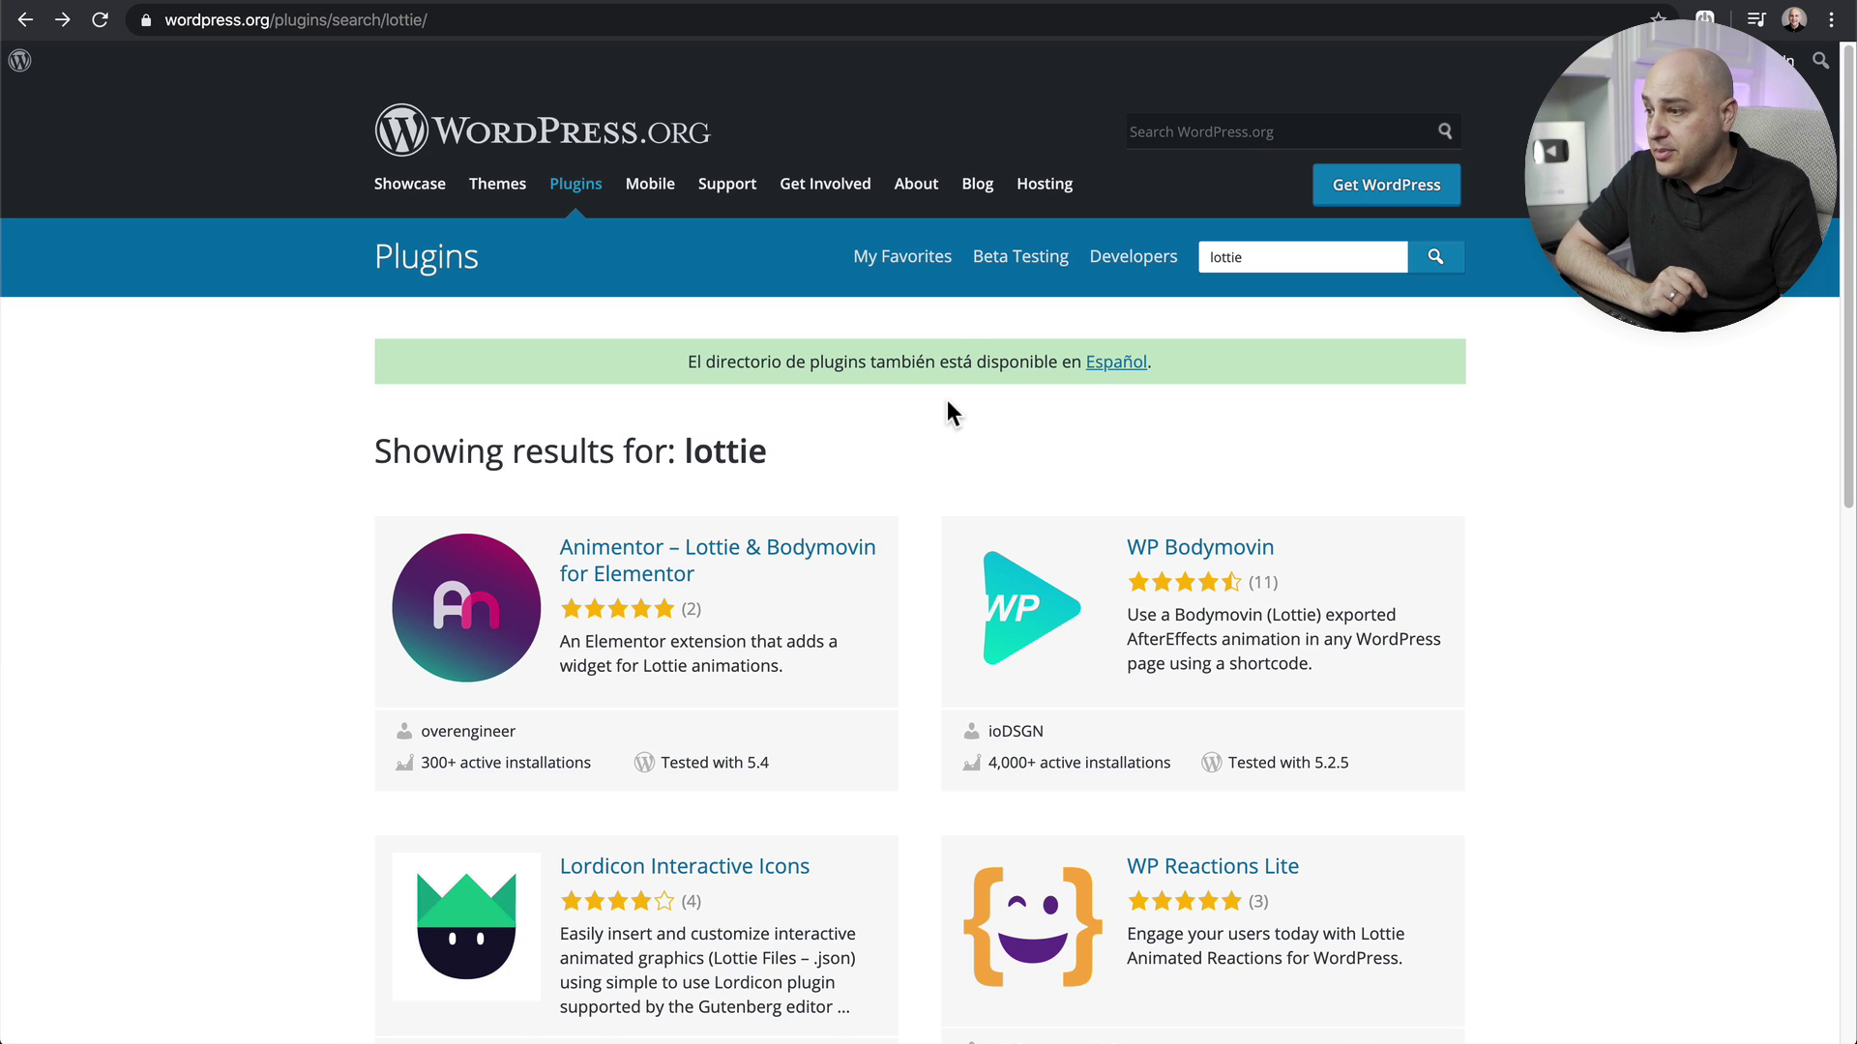
scroll(948, 401, down, 3)
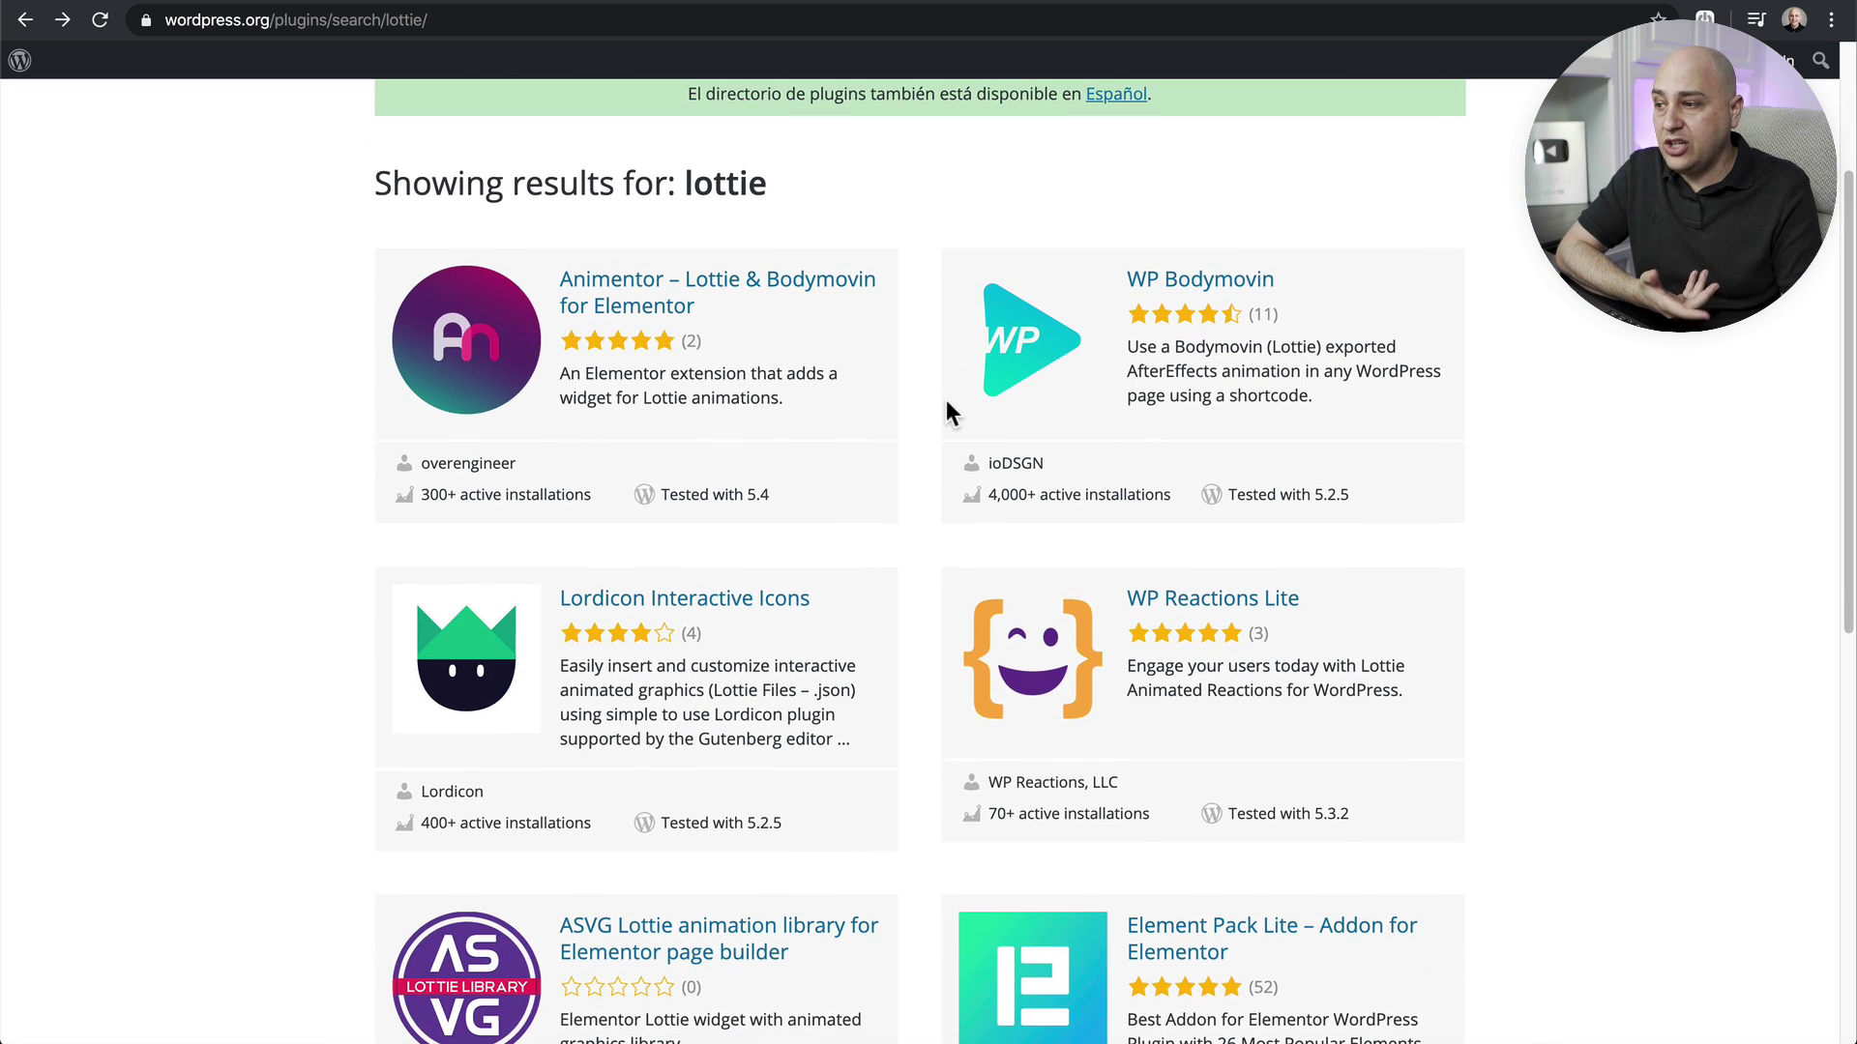
scroll(943, 408, up, 1)
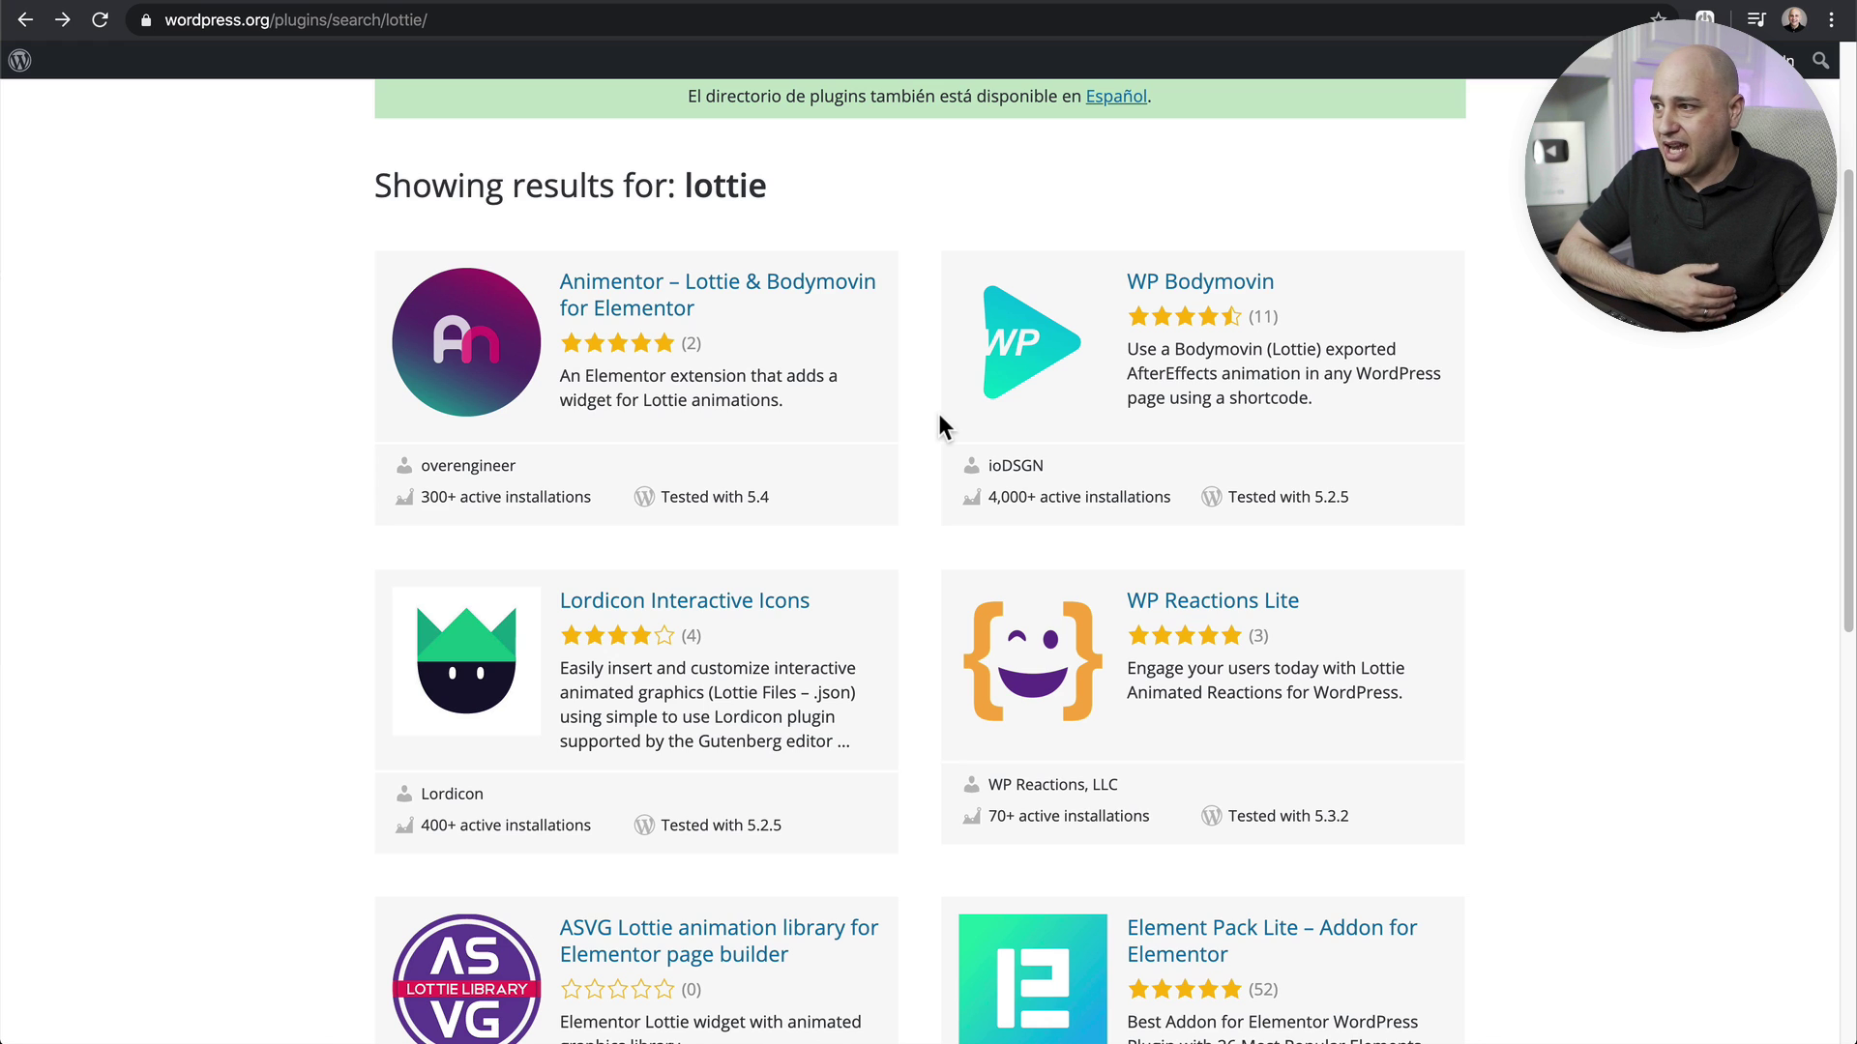
scroll(938, 414, up, 3)
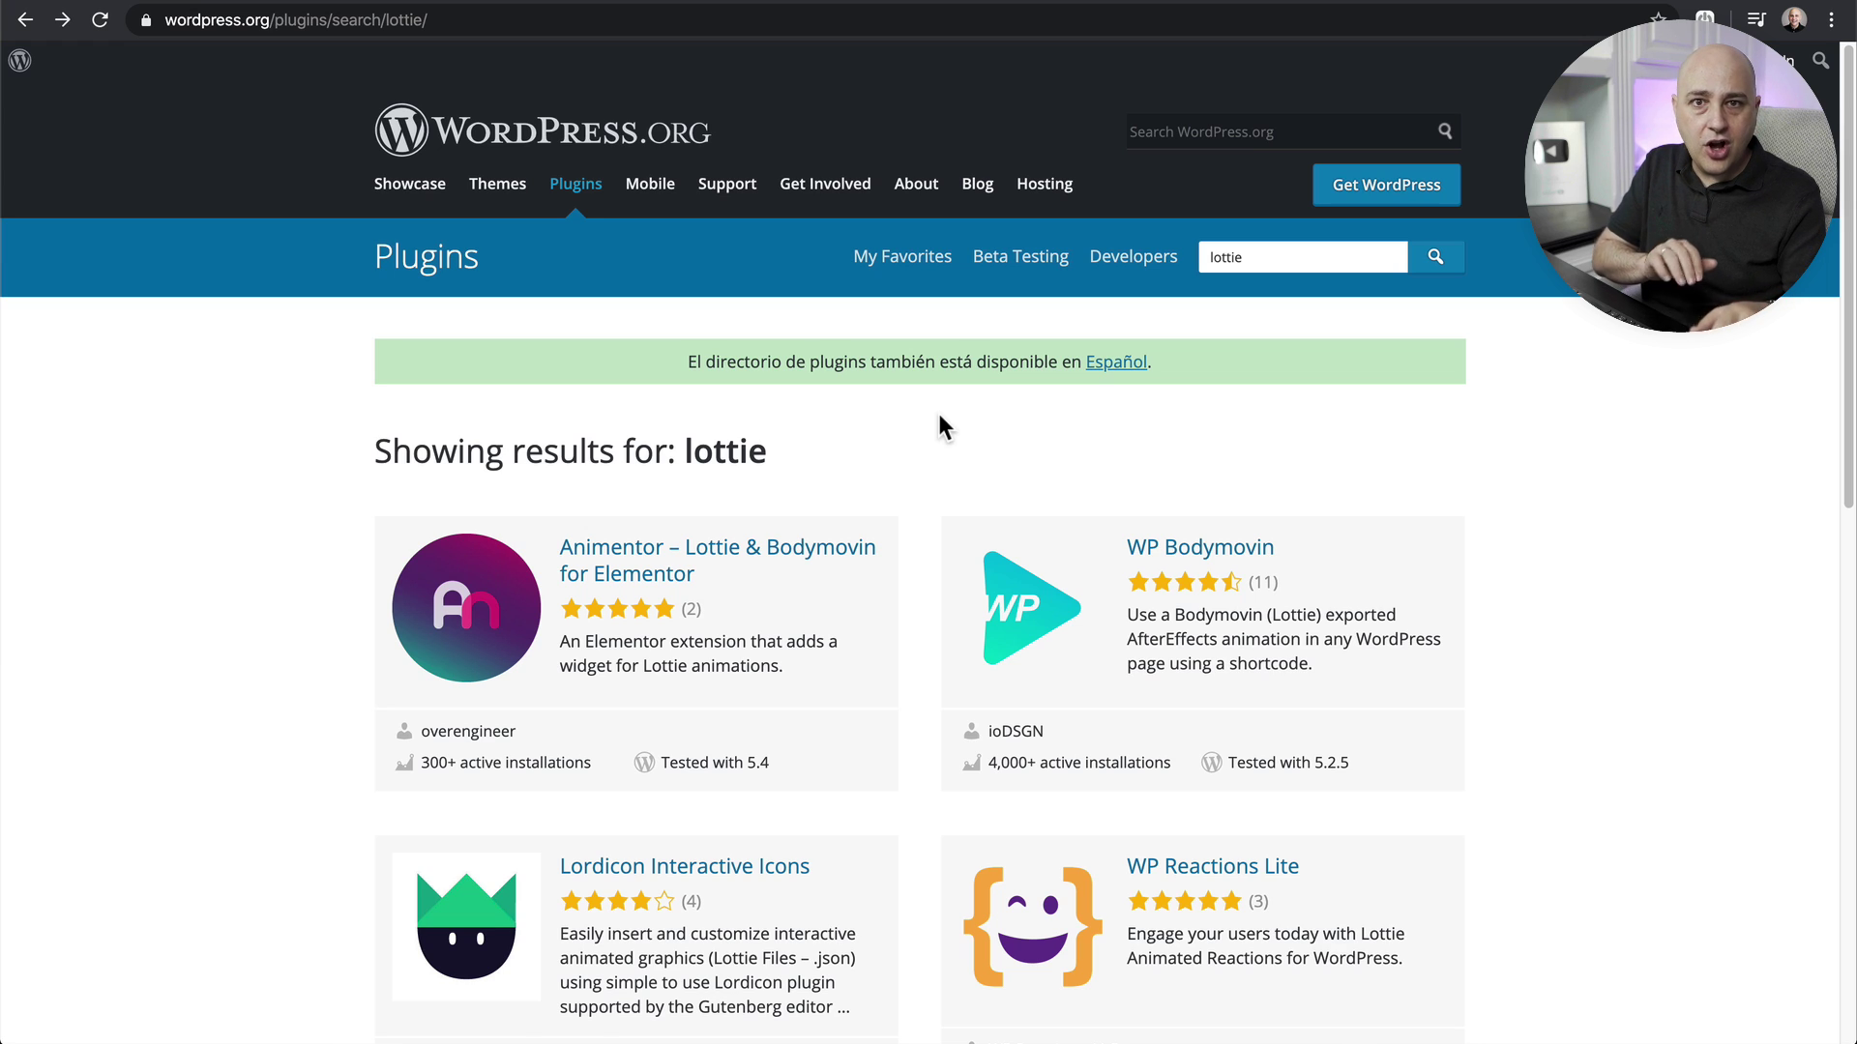
click(621, 547)
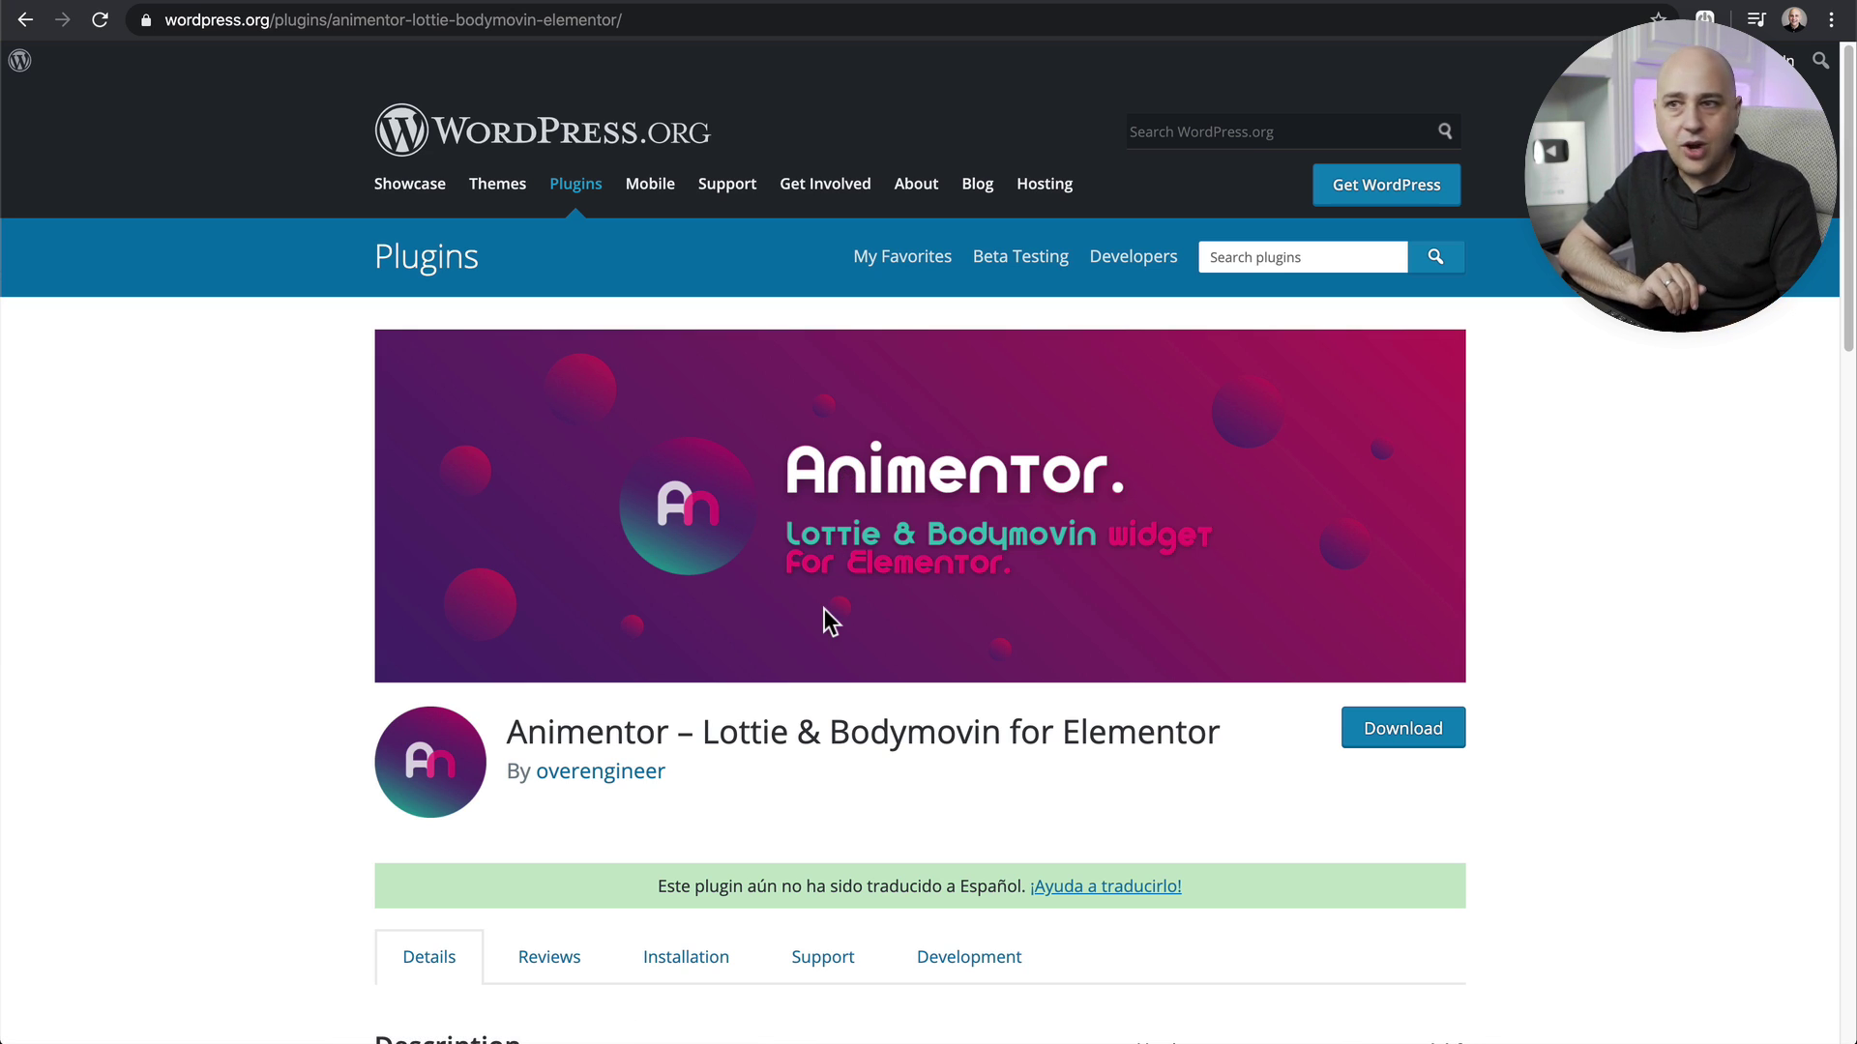
- Switch to the CartFlows site's WordPress admin and show its installed plugins
click(1717, 6)
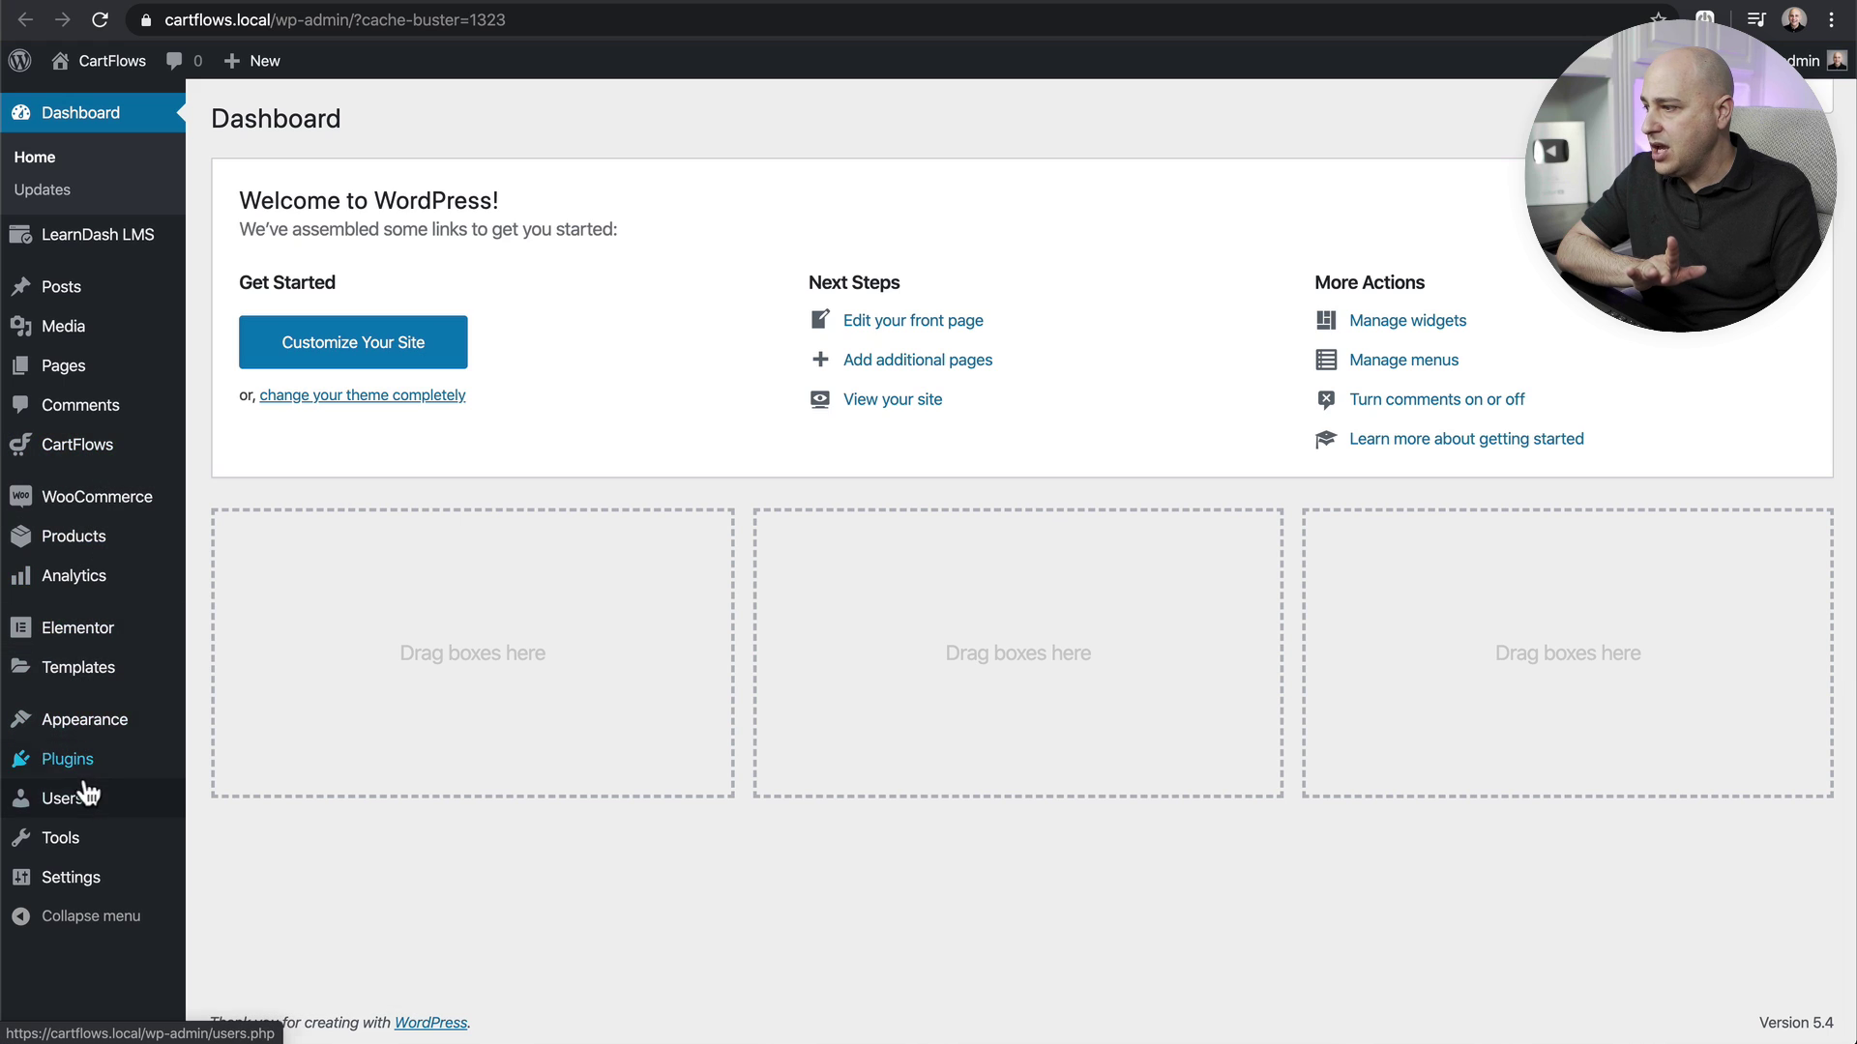
mouse_move(152, 771)
click(232, 795)
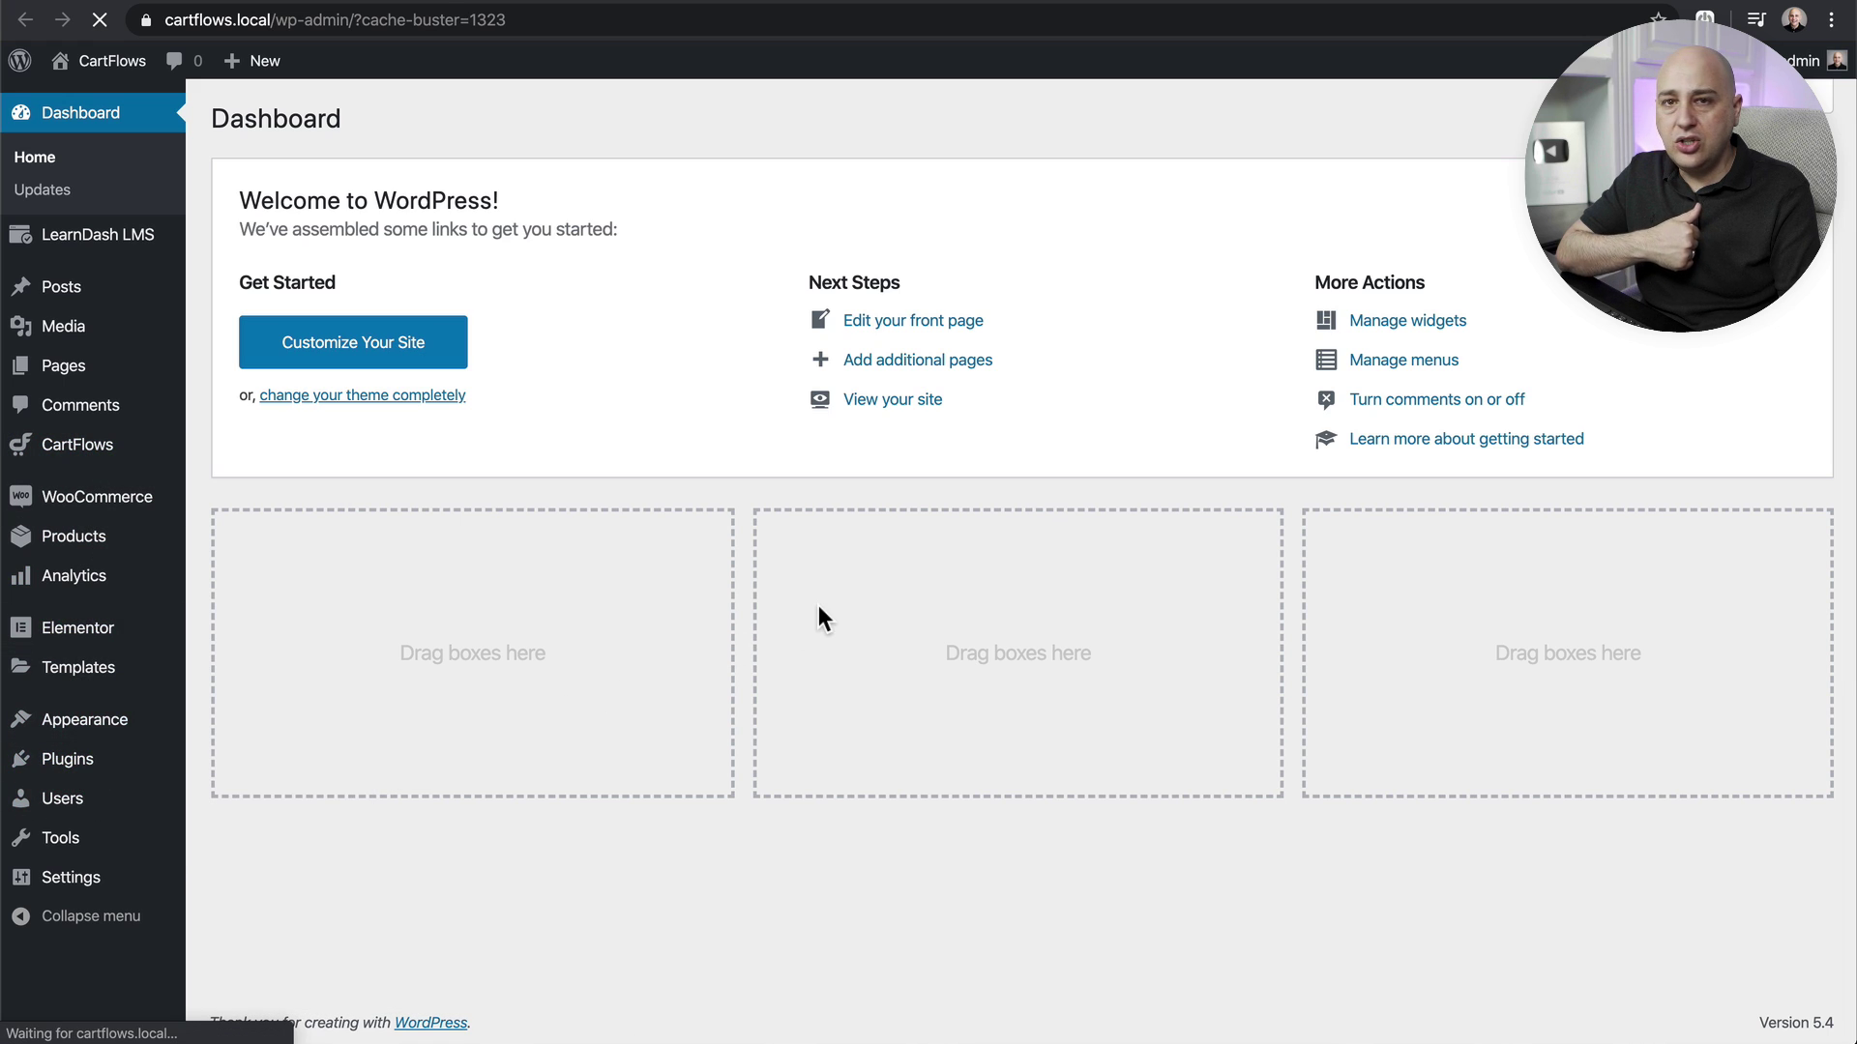
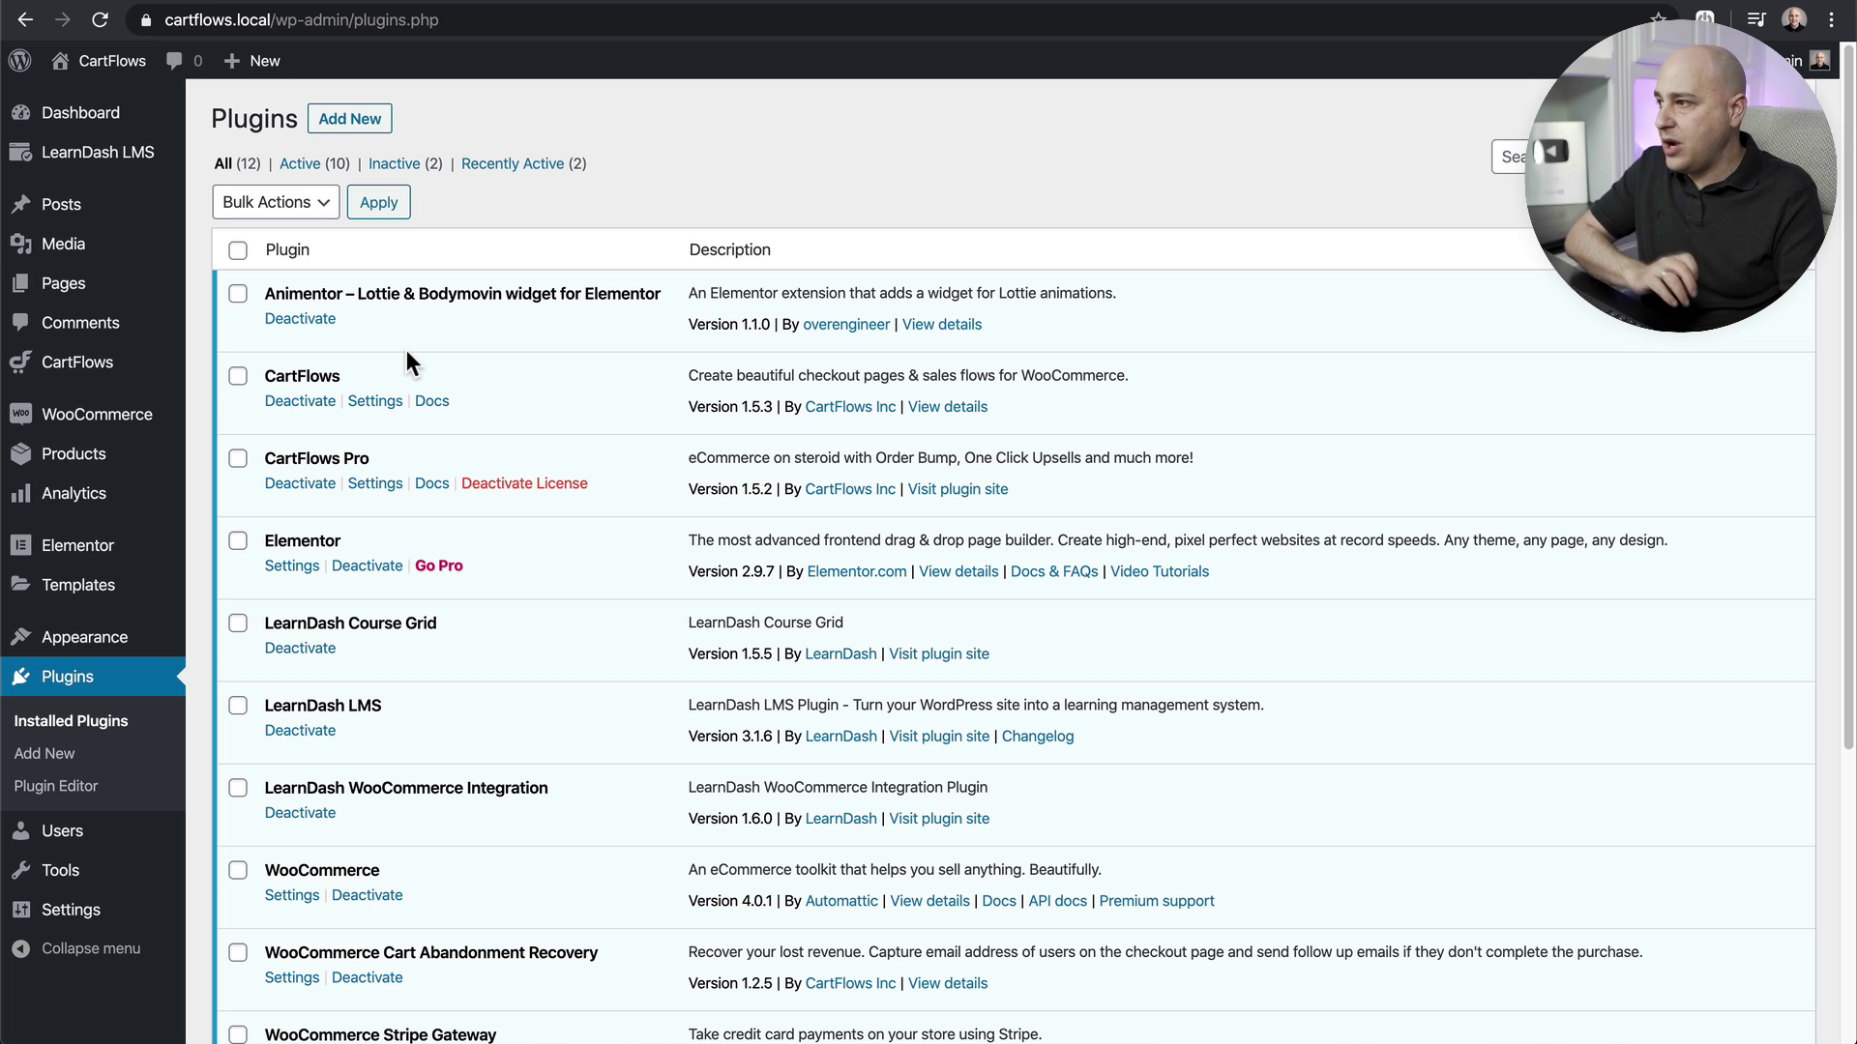
- Create a CartFlows flow by importing the Email Marketing Course template, title it "Free Course Signup" and save it
mouse_move(78, 363)
click(232, 372)
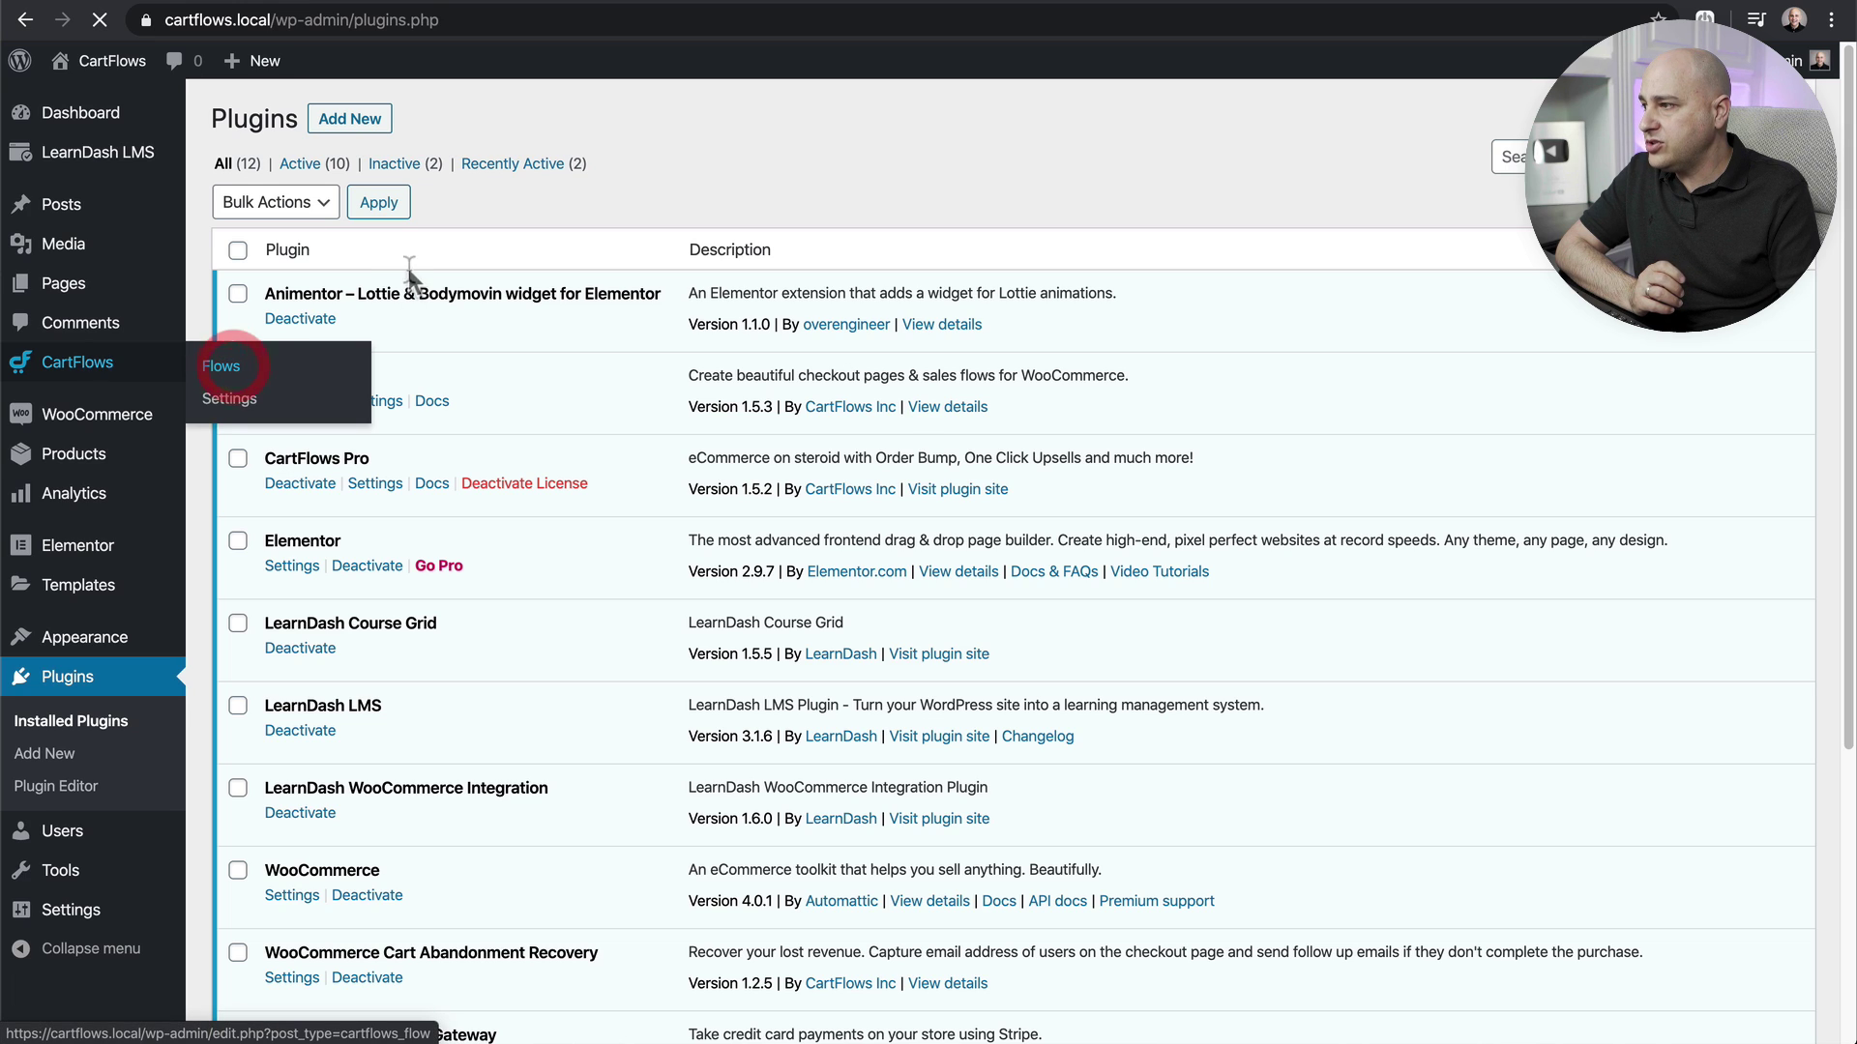
click(338, 143)
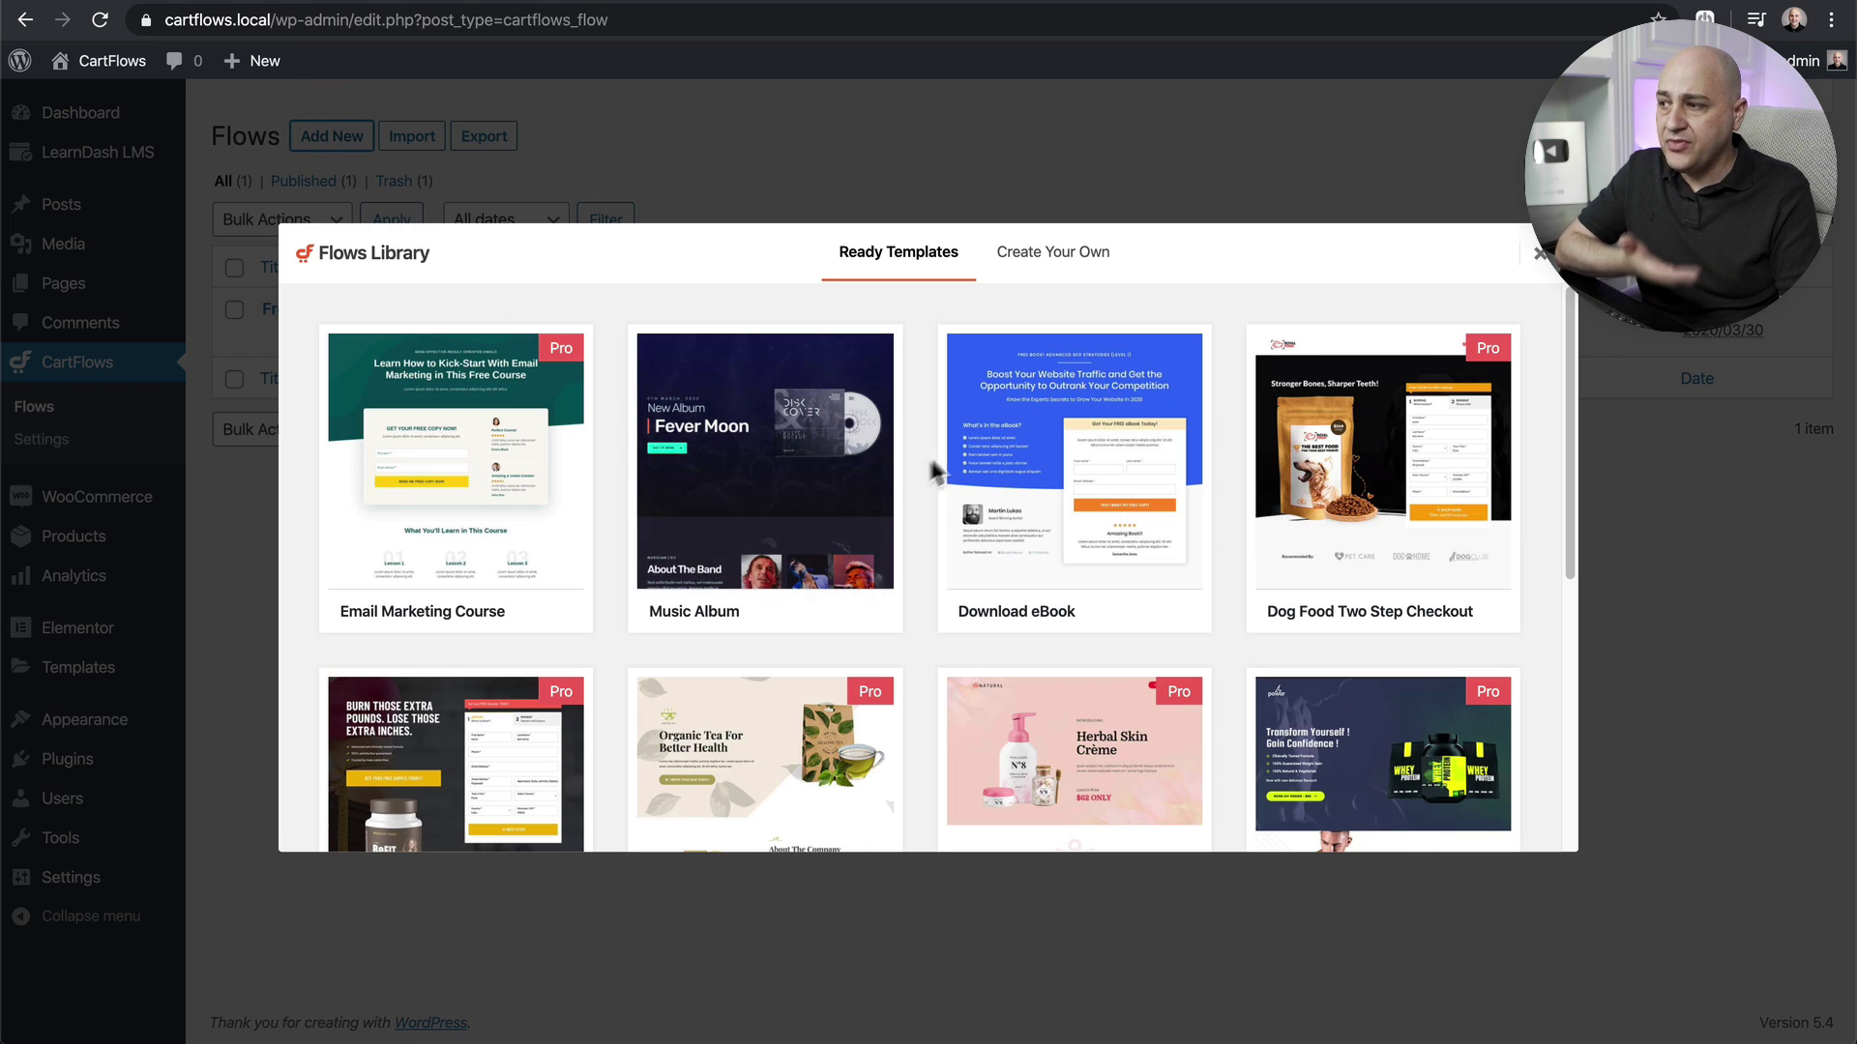
mouse_move(513, 580)
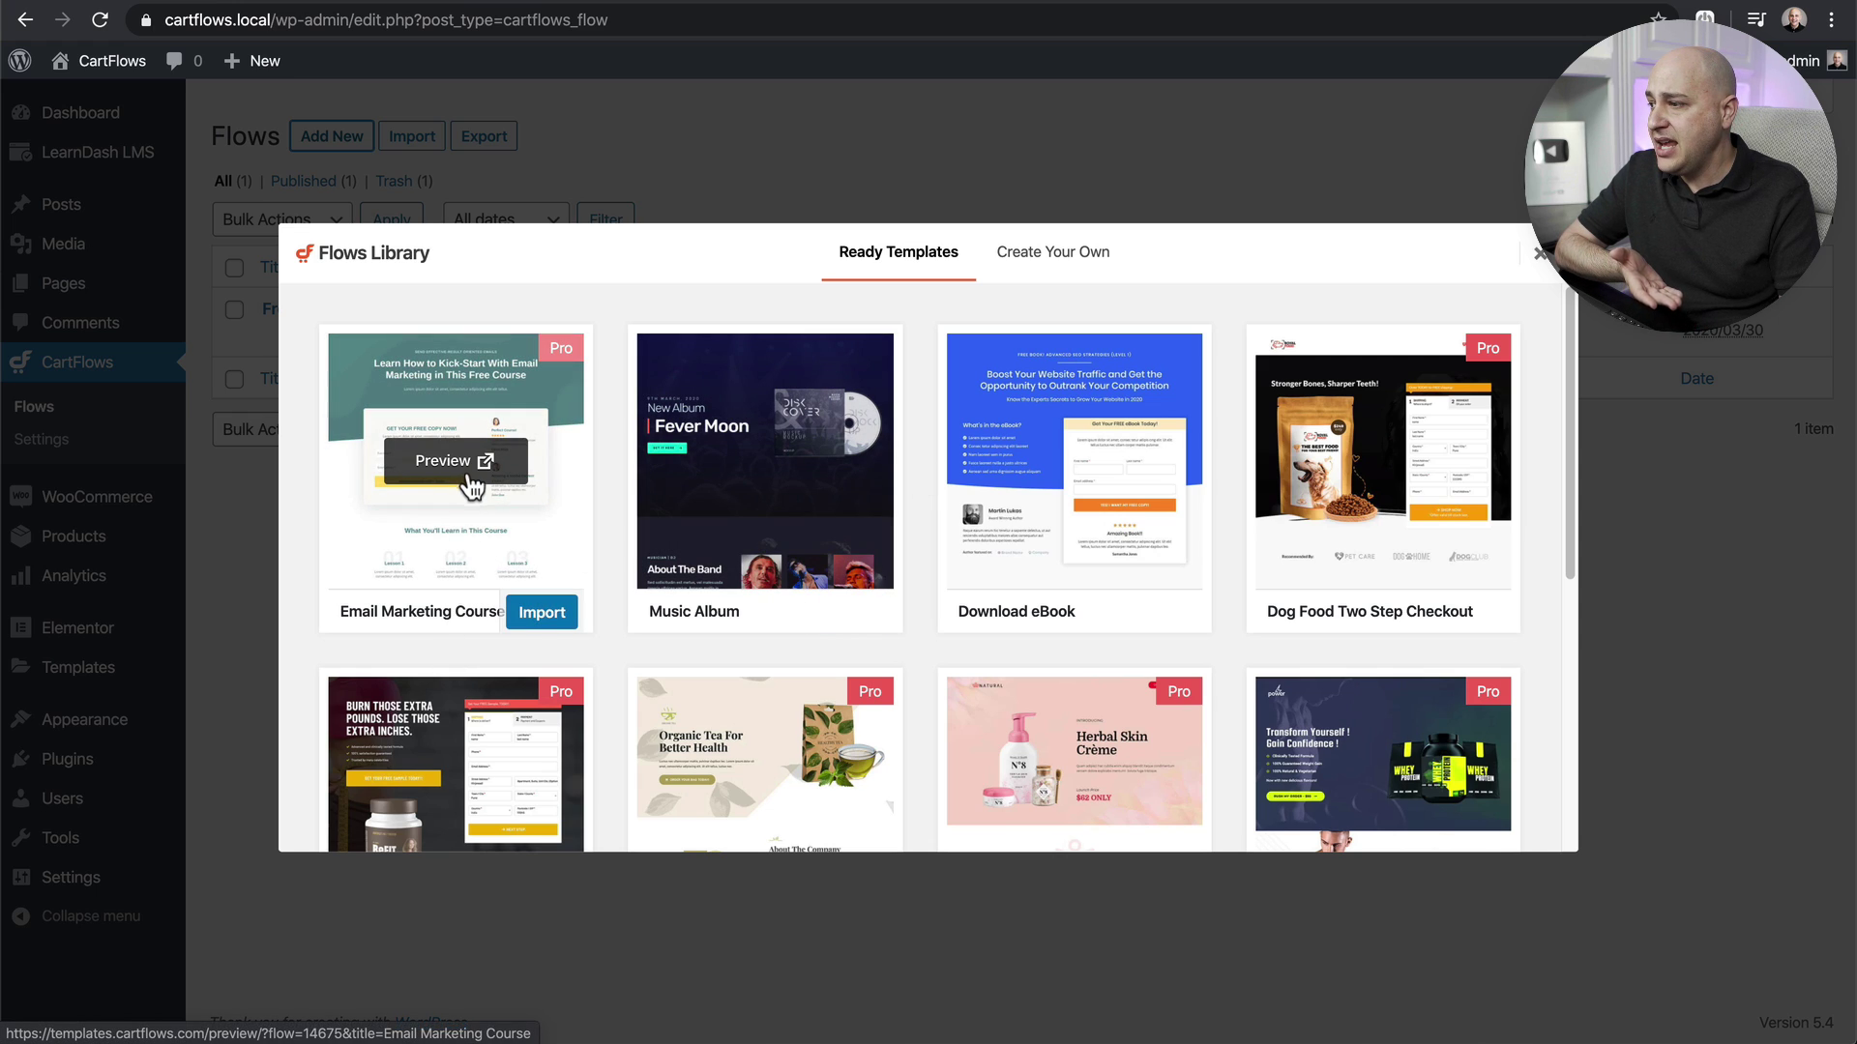
click(542, 617)
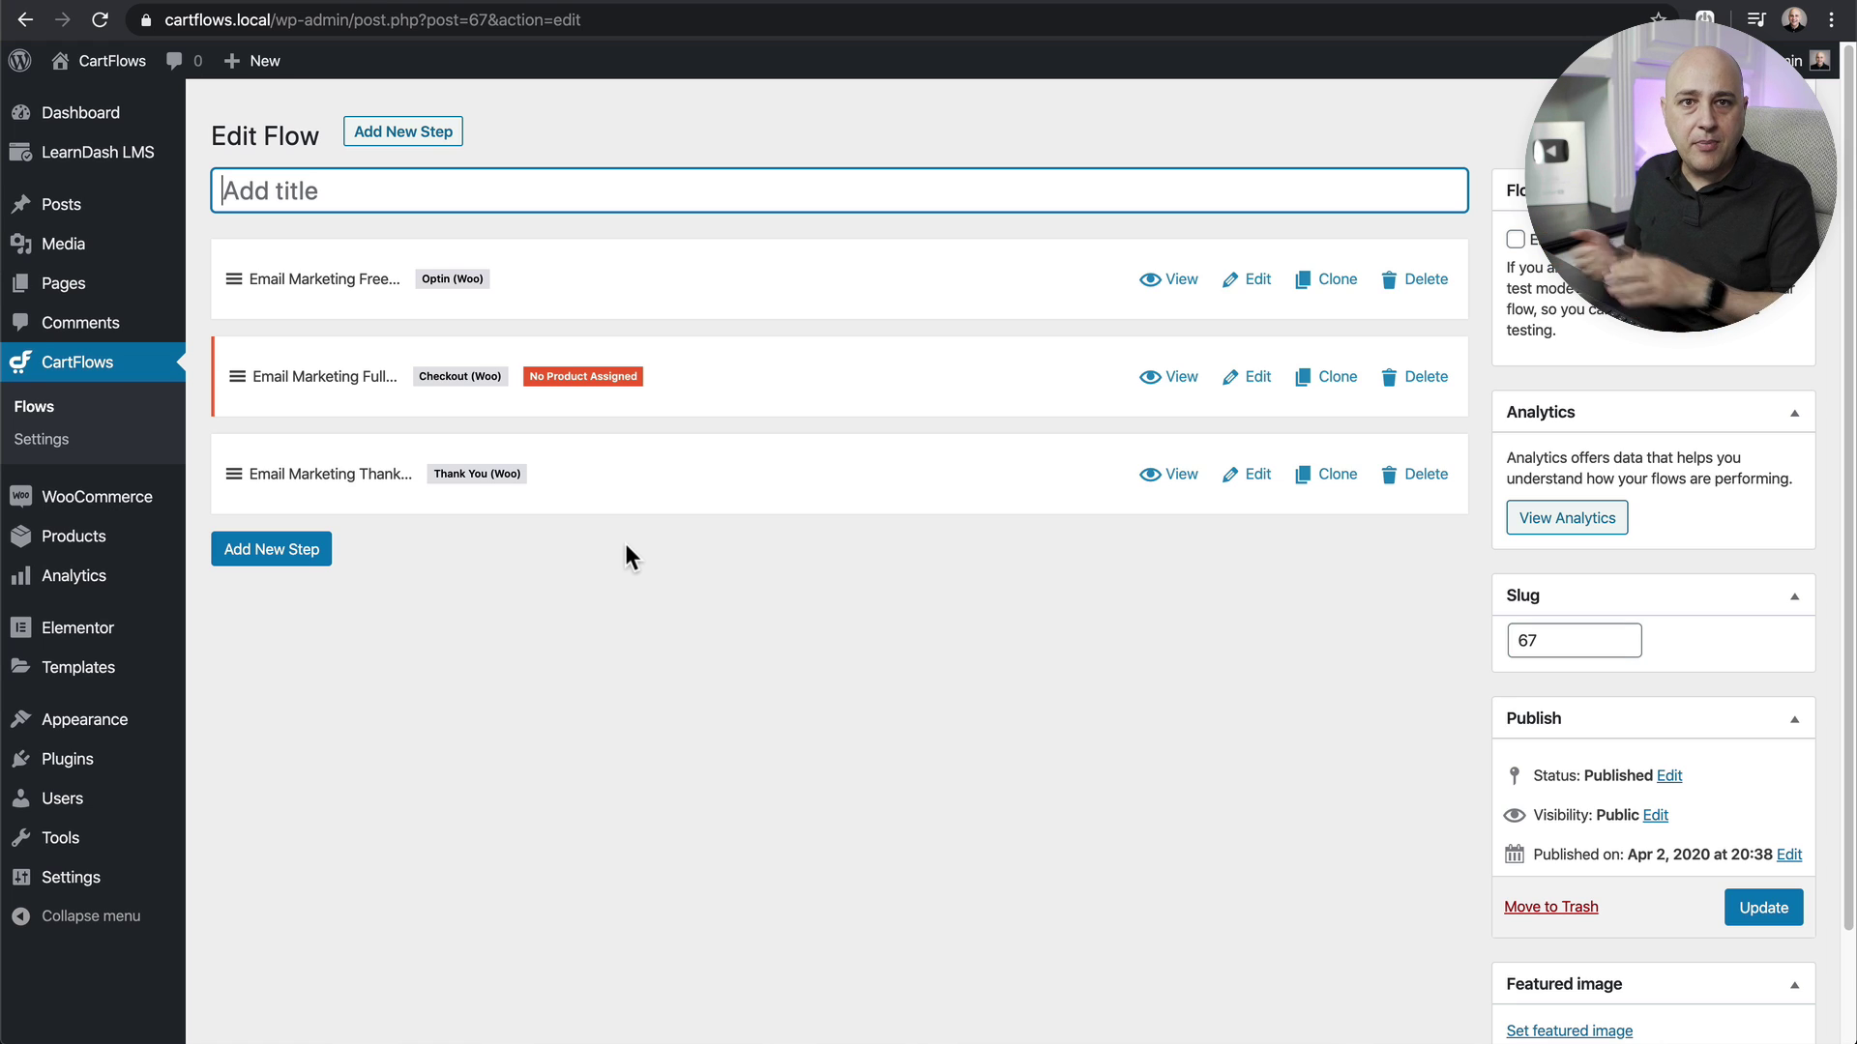
text(Free Course Signup)
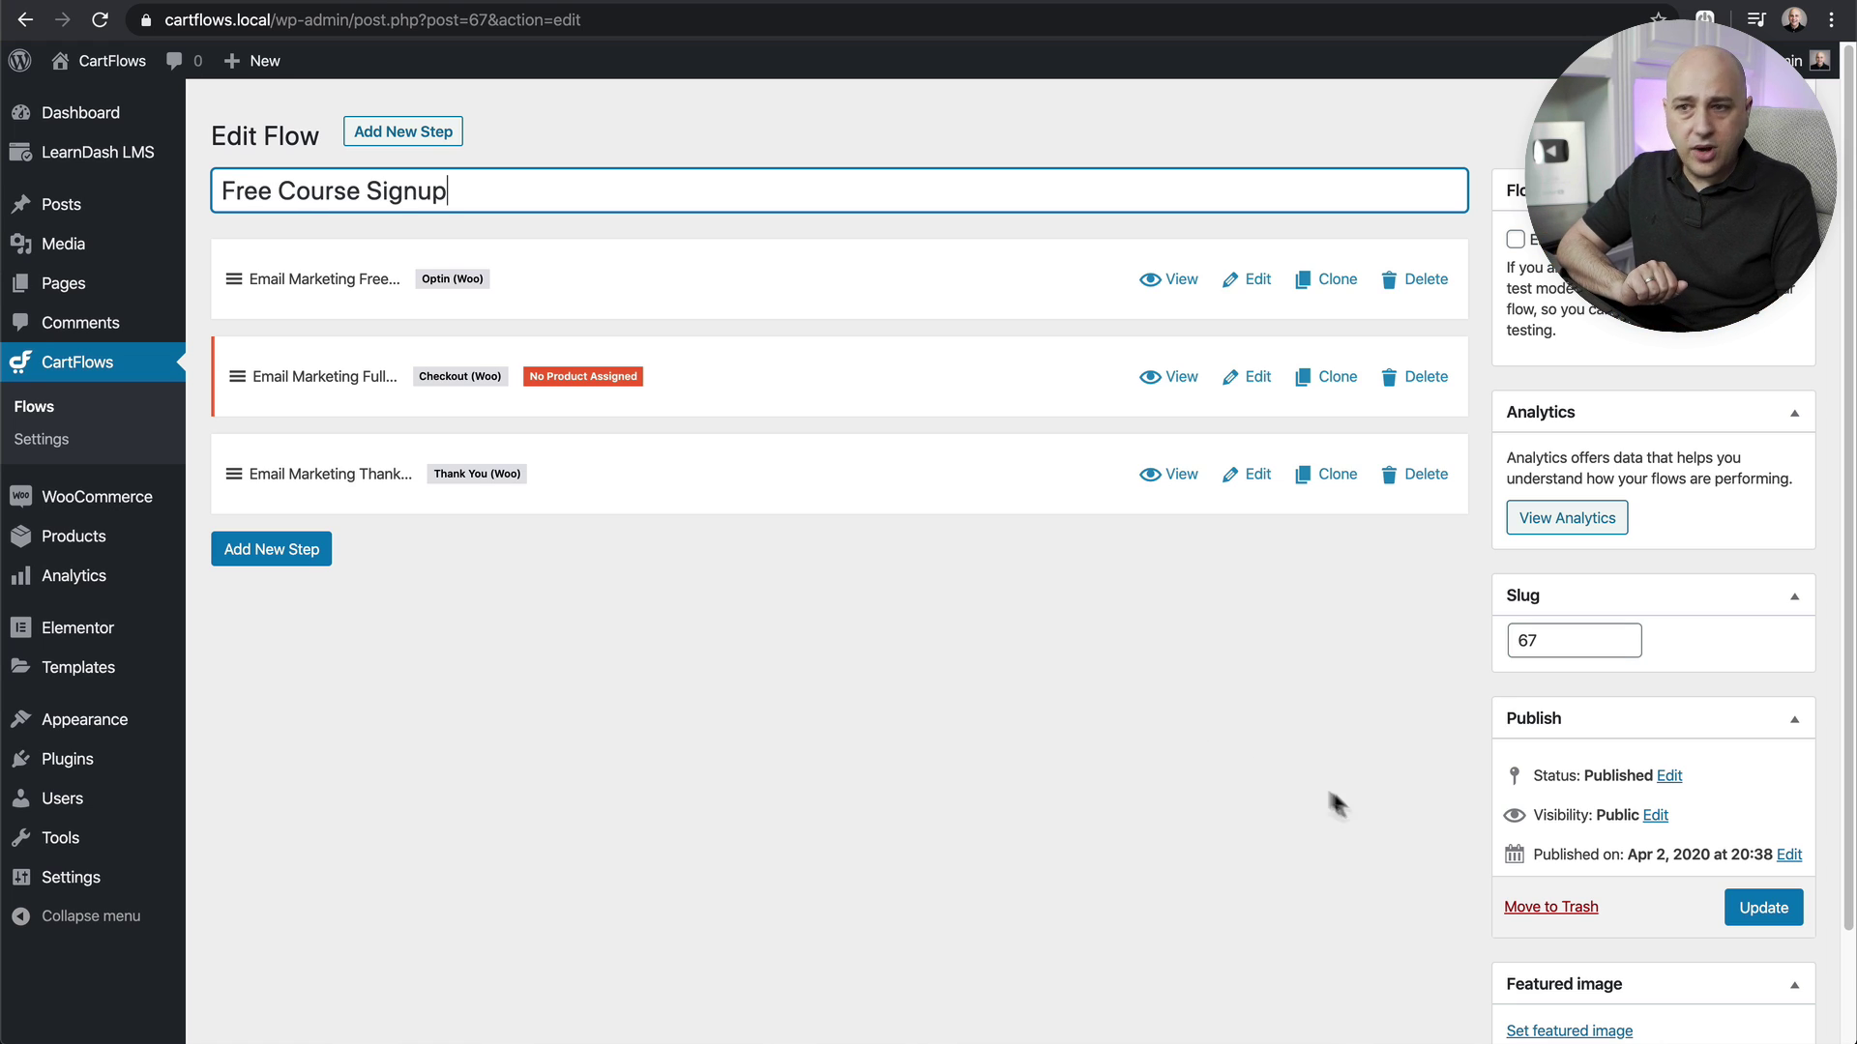
click(1758, 919)
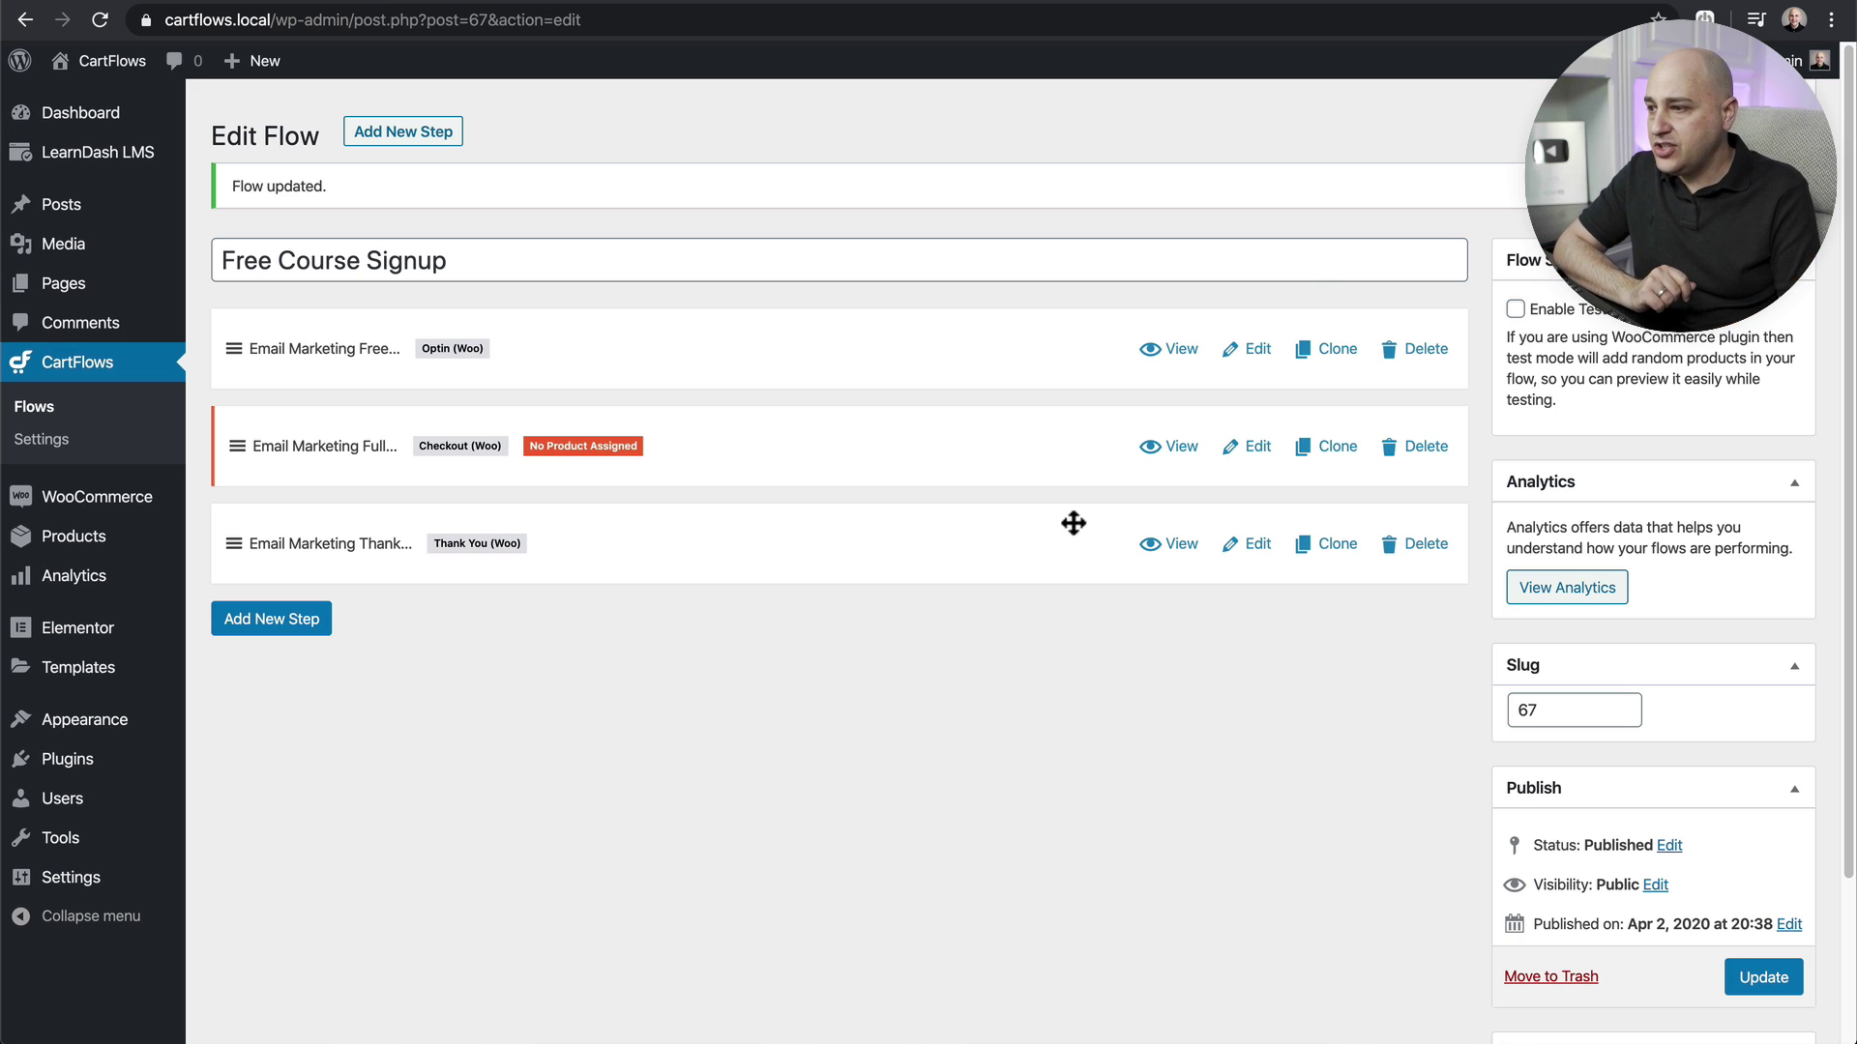
- Open the flow's Email Marketing Thank You step for editing in Elementor
click(1257, 547)
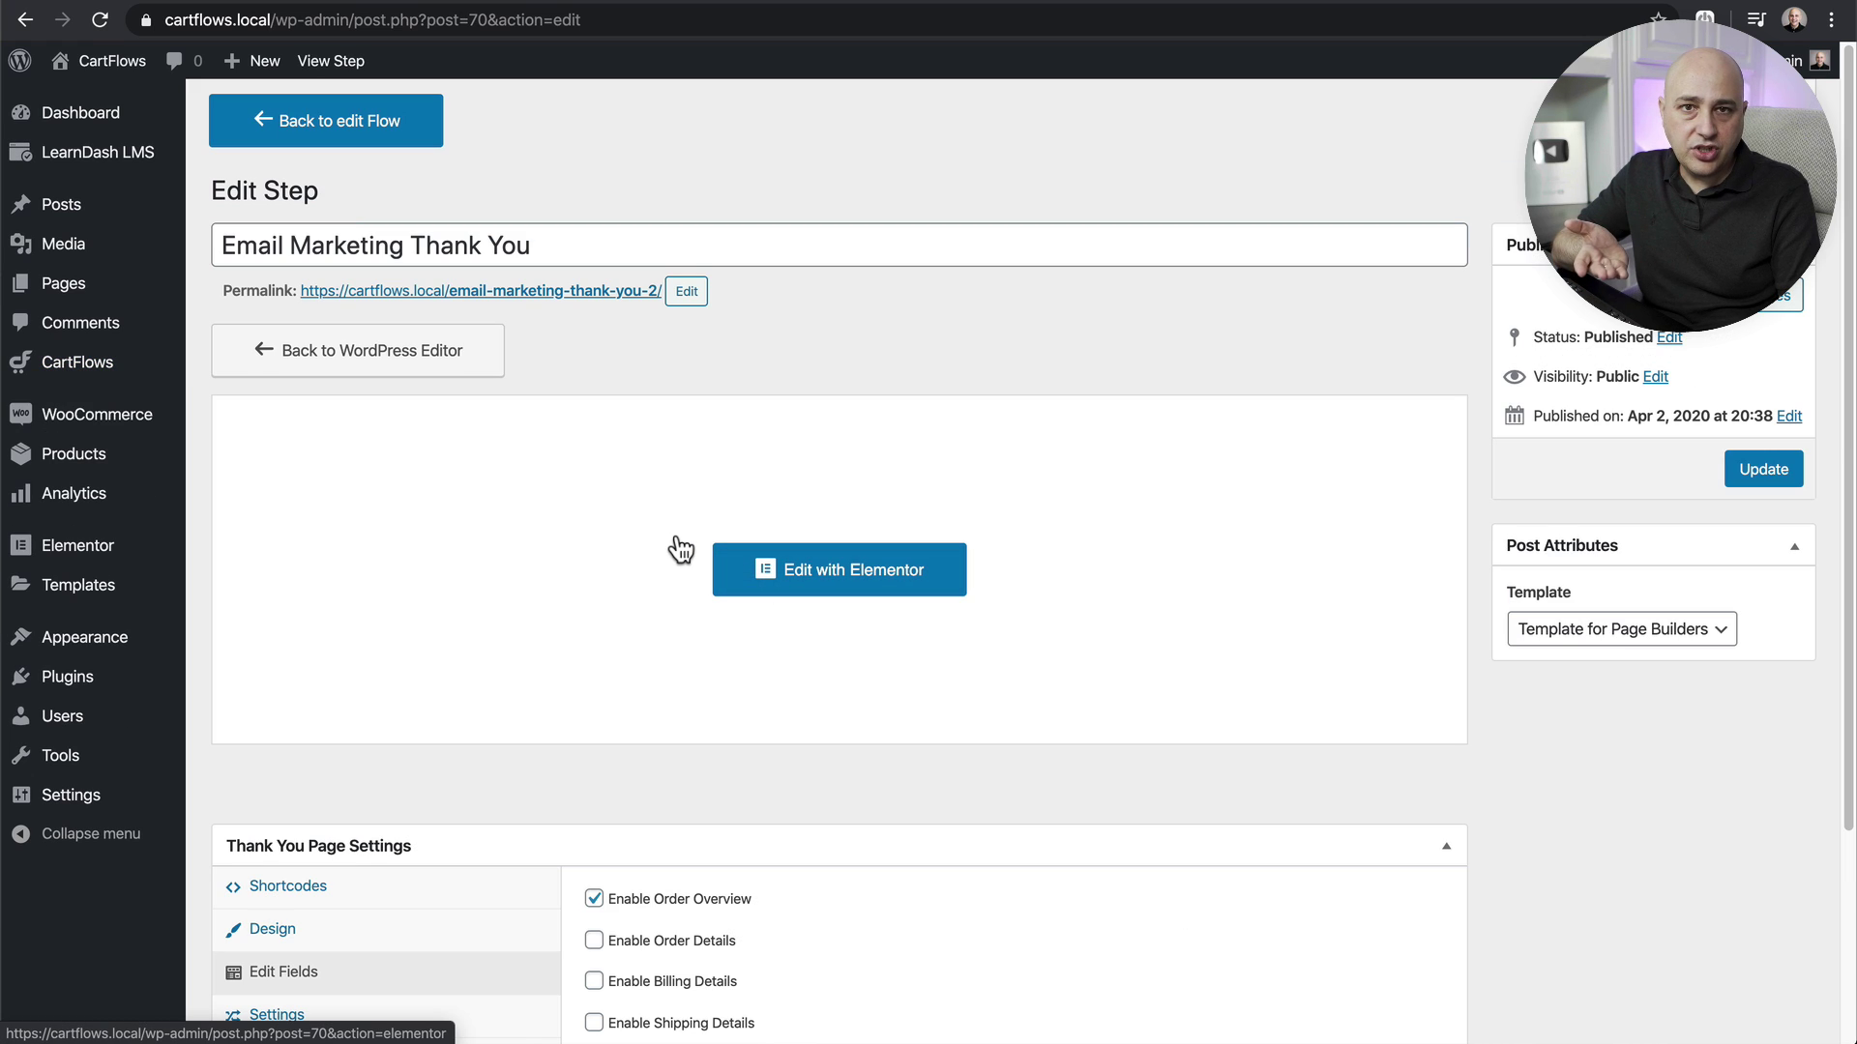
click(839, 590)
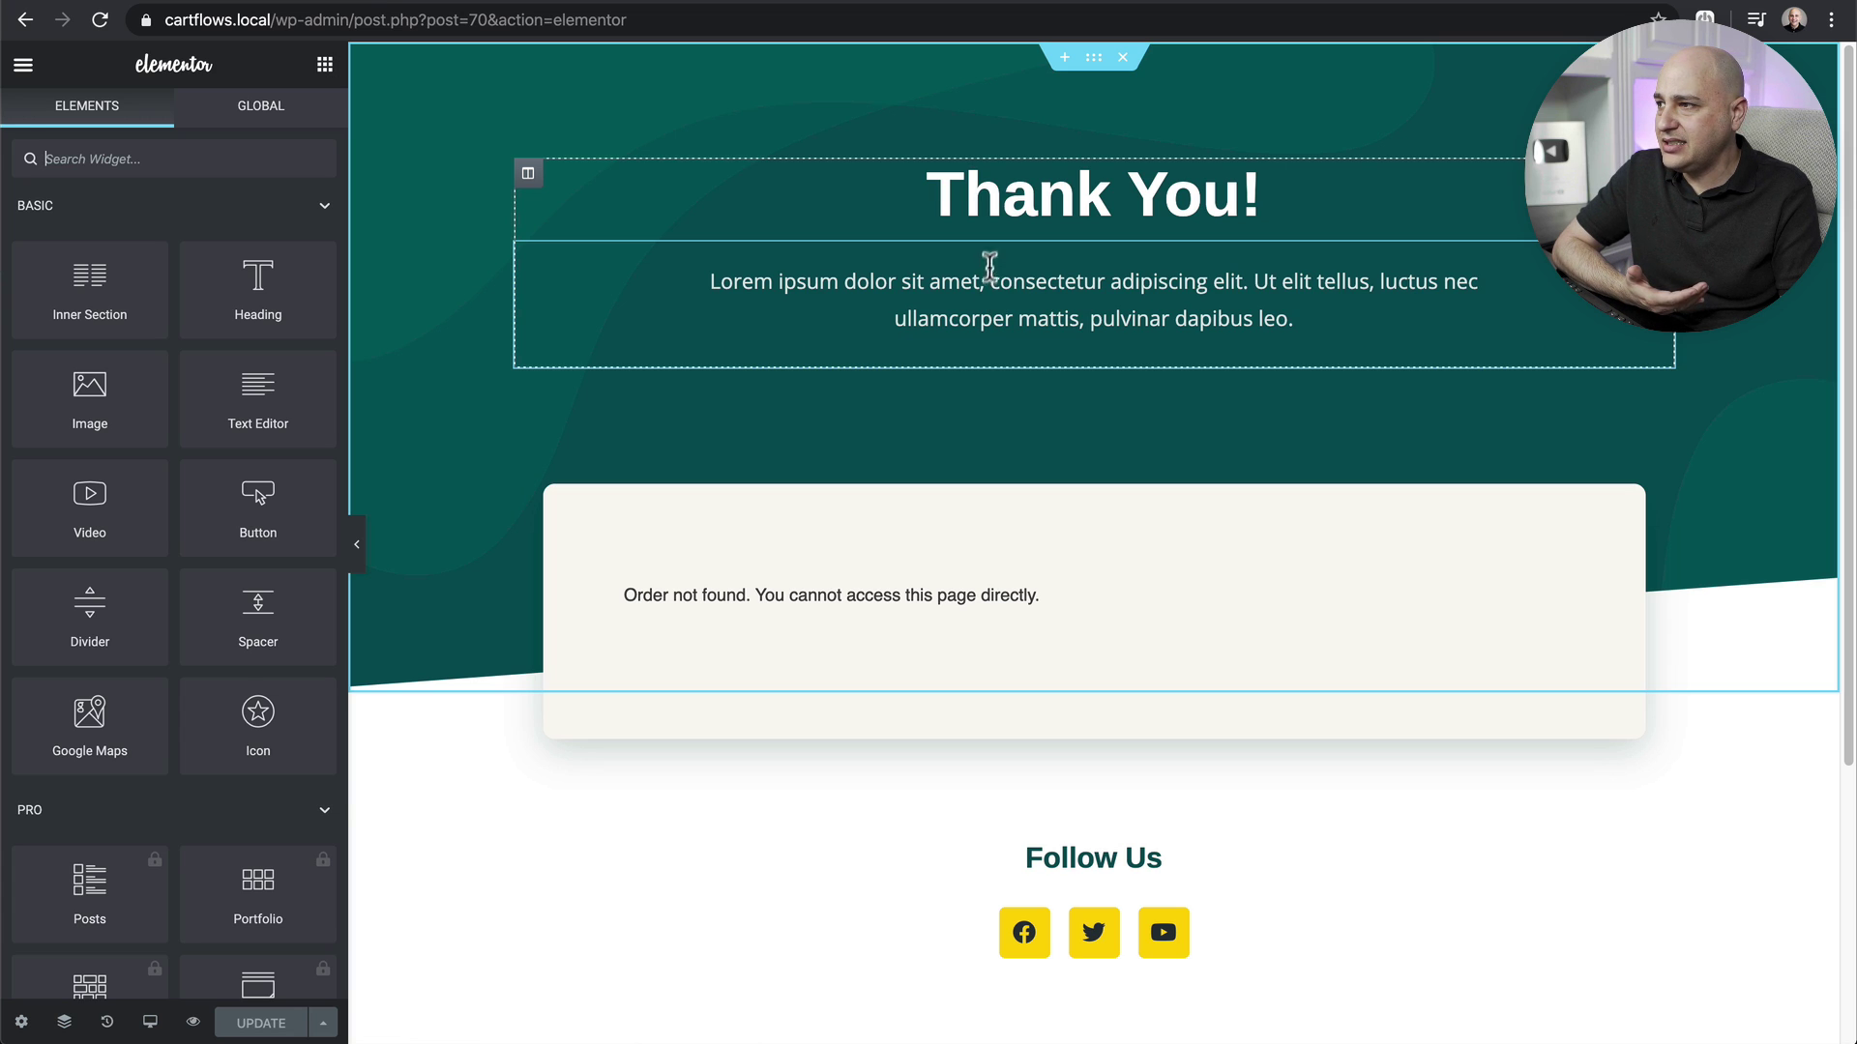
click(1209, 5)
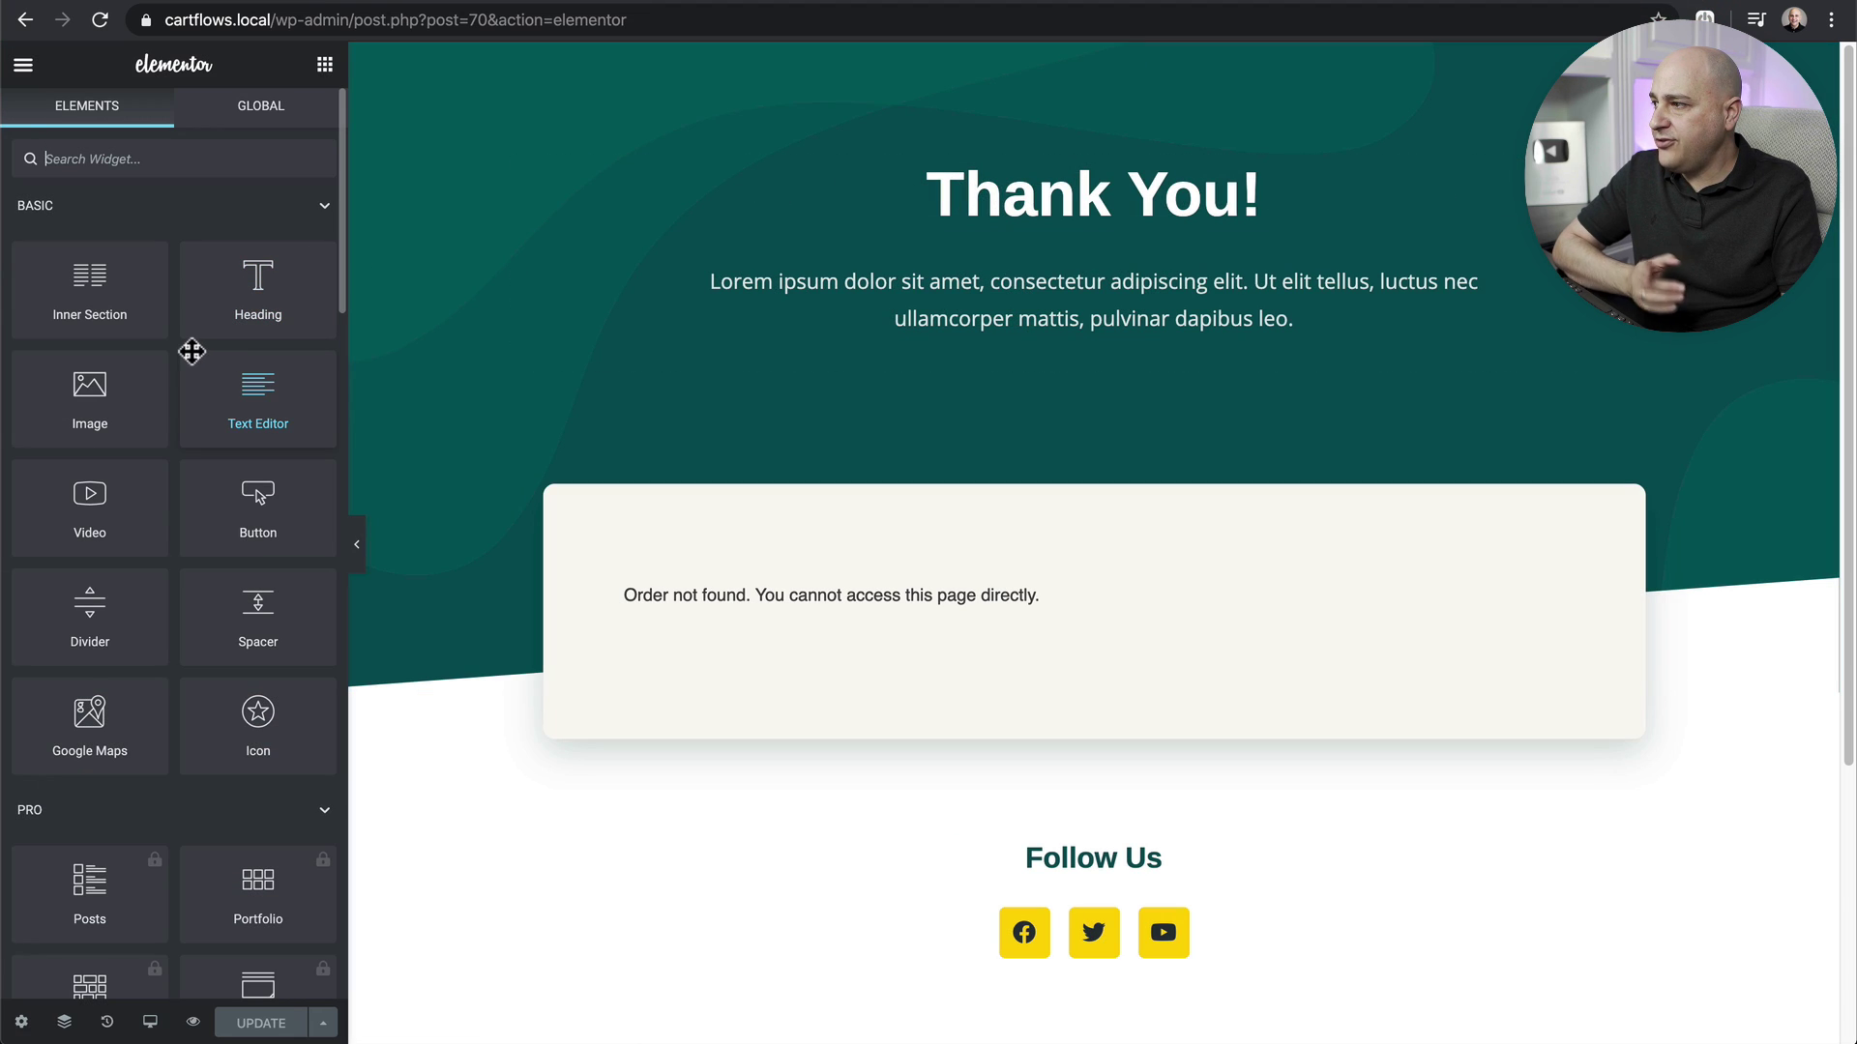
- Add a Lottie widget above the "Thank You!" heading and load 7434-confetti.json from the media library as its data file
scroll(174, 310, down, 20)
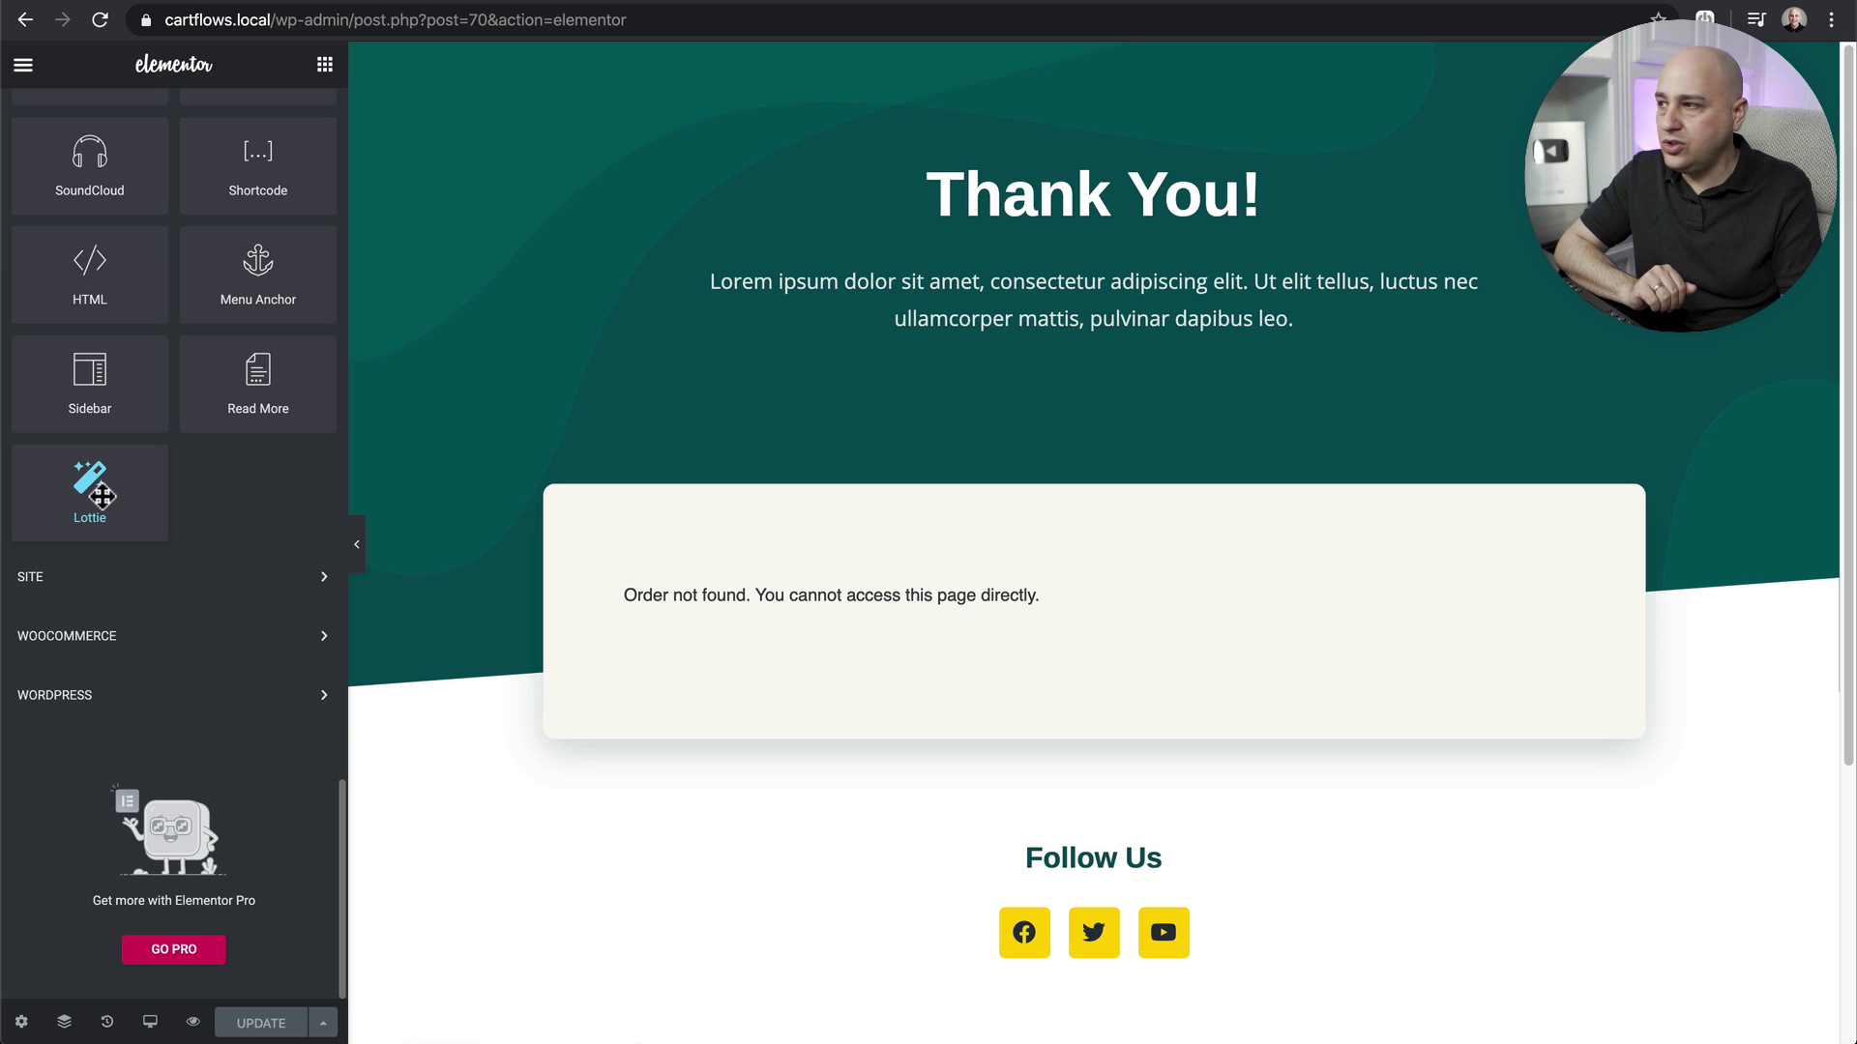
drag(102, 496, 1051, 176)
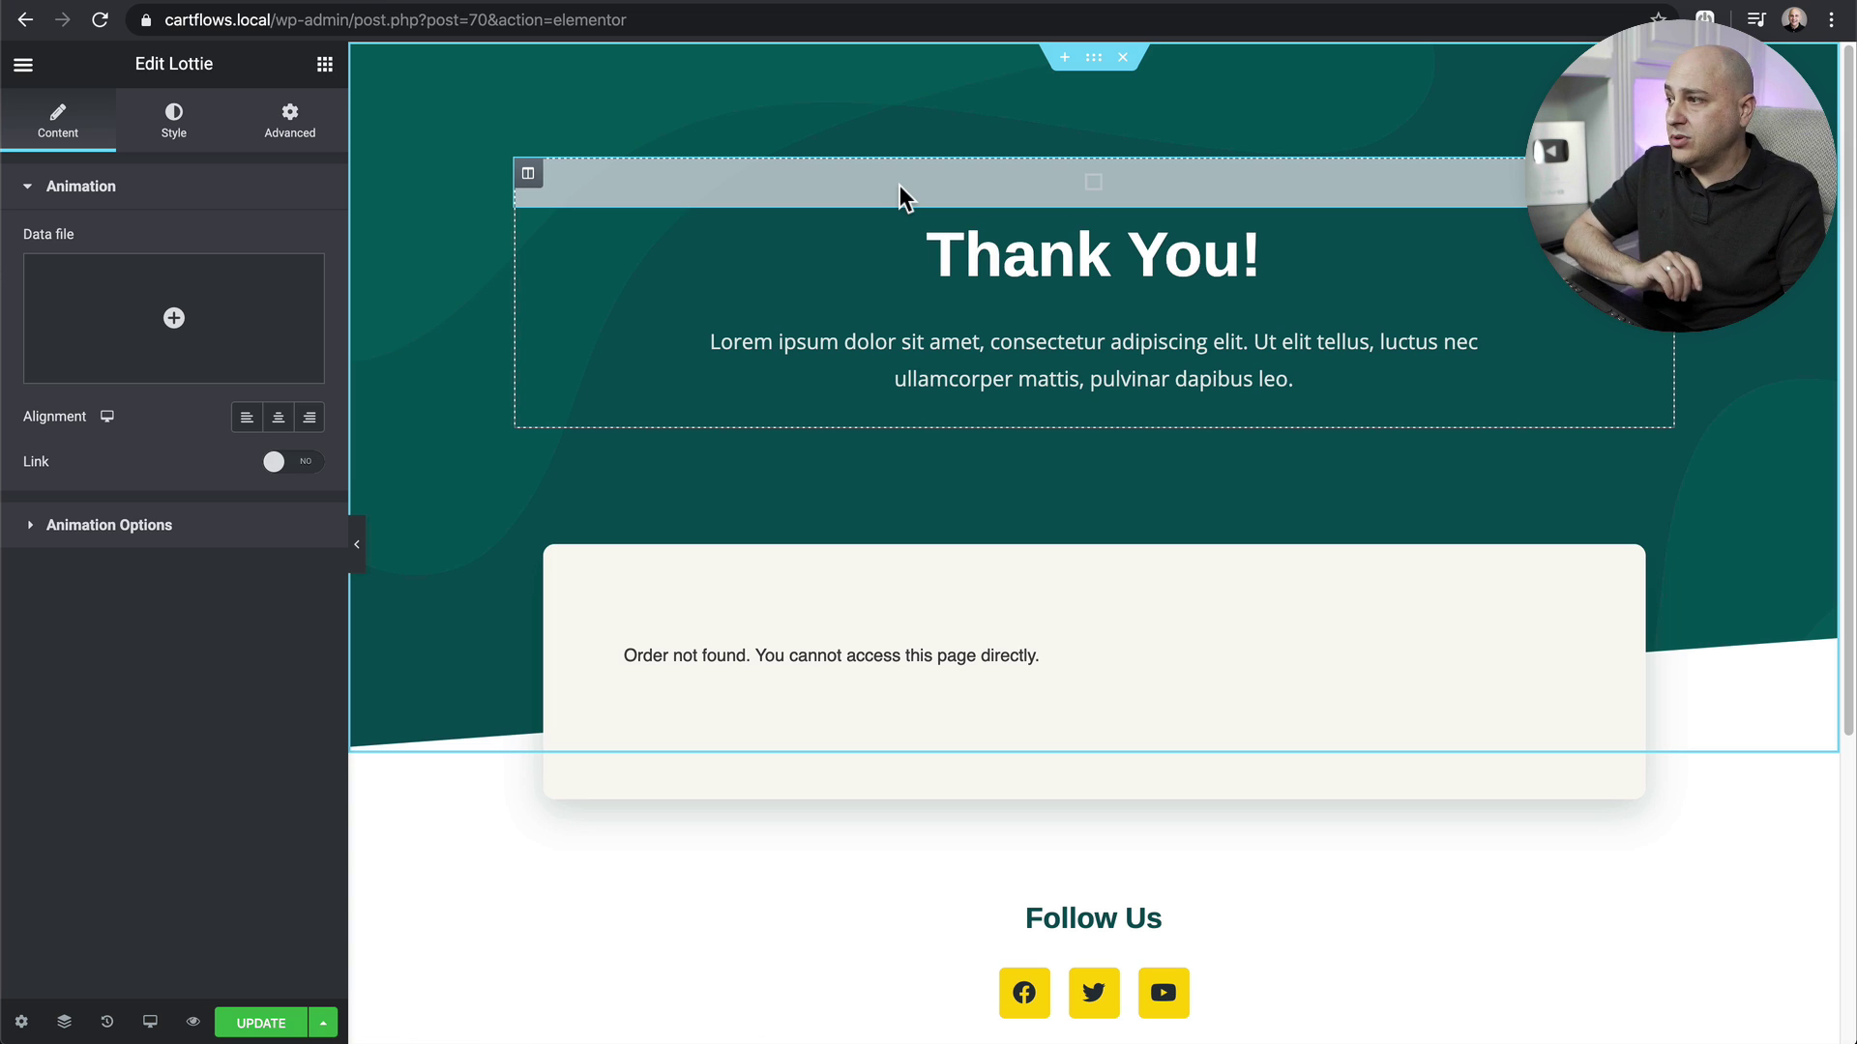
click(176, 319)
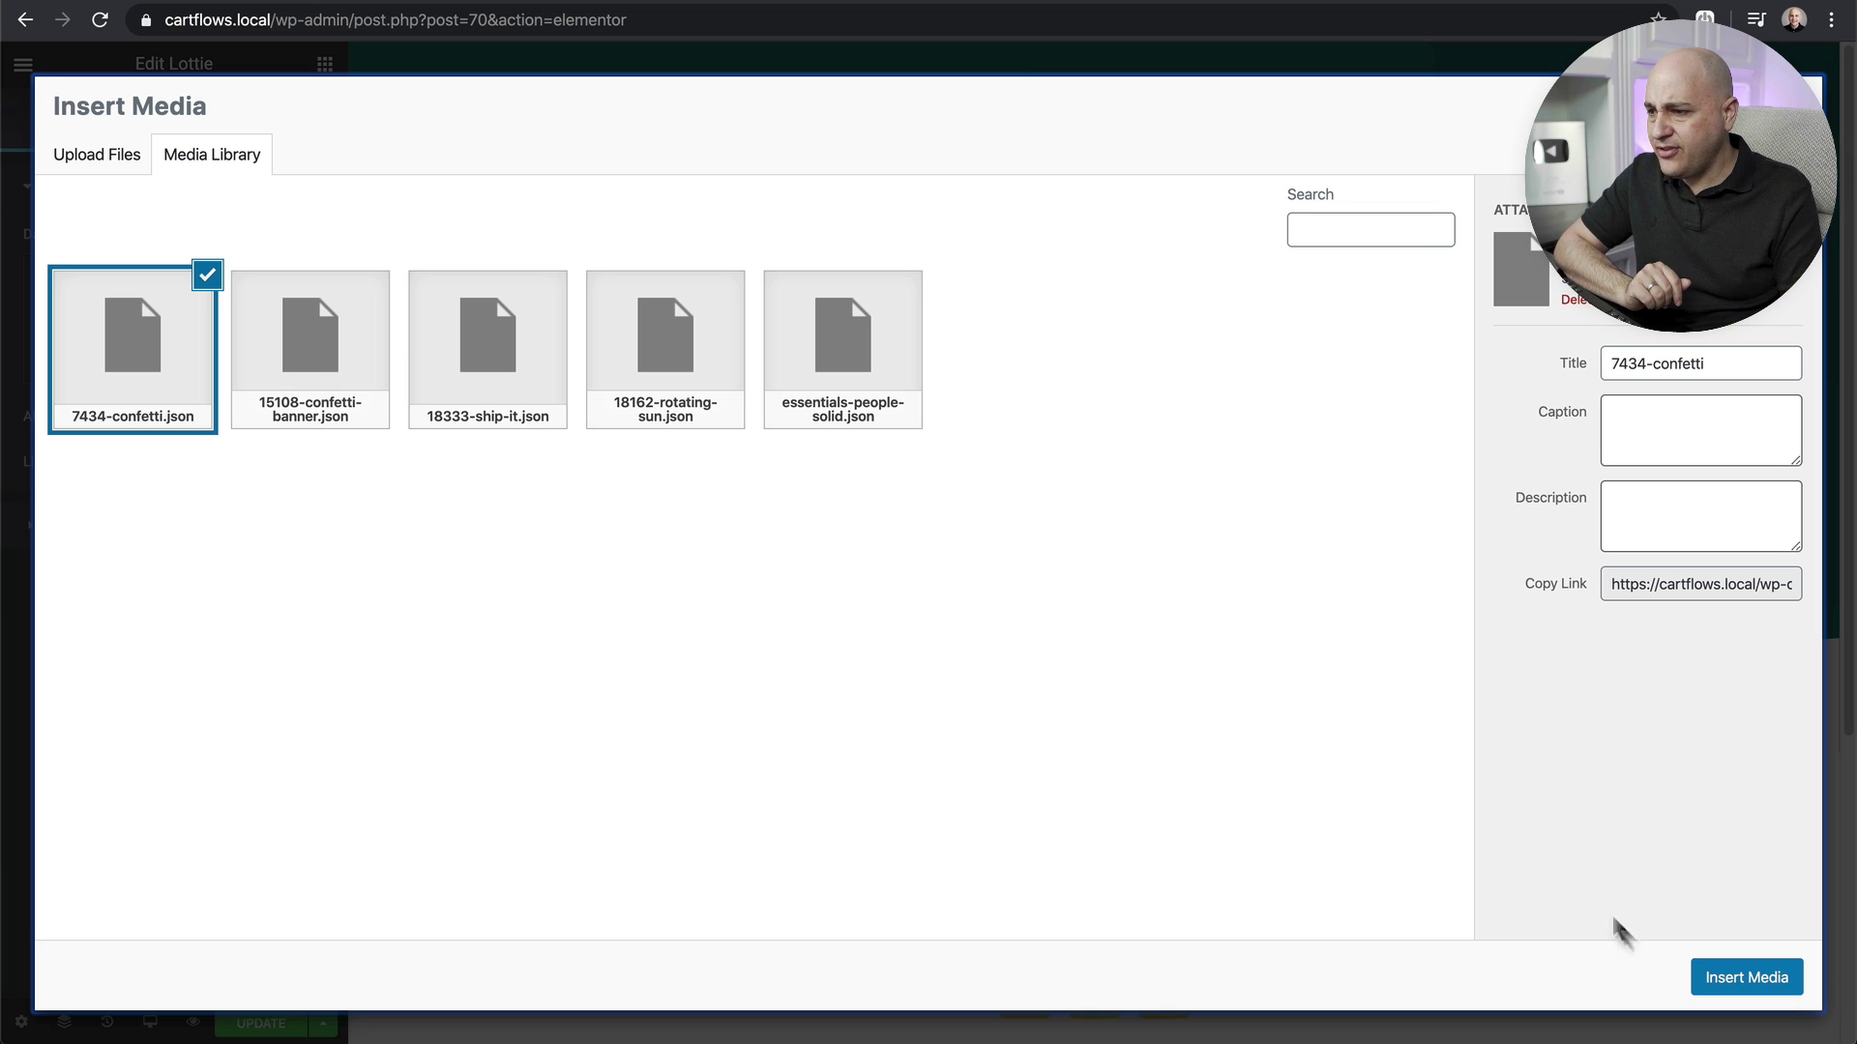
click(1747, 977)
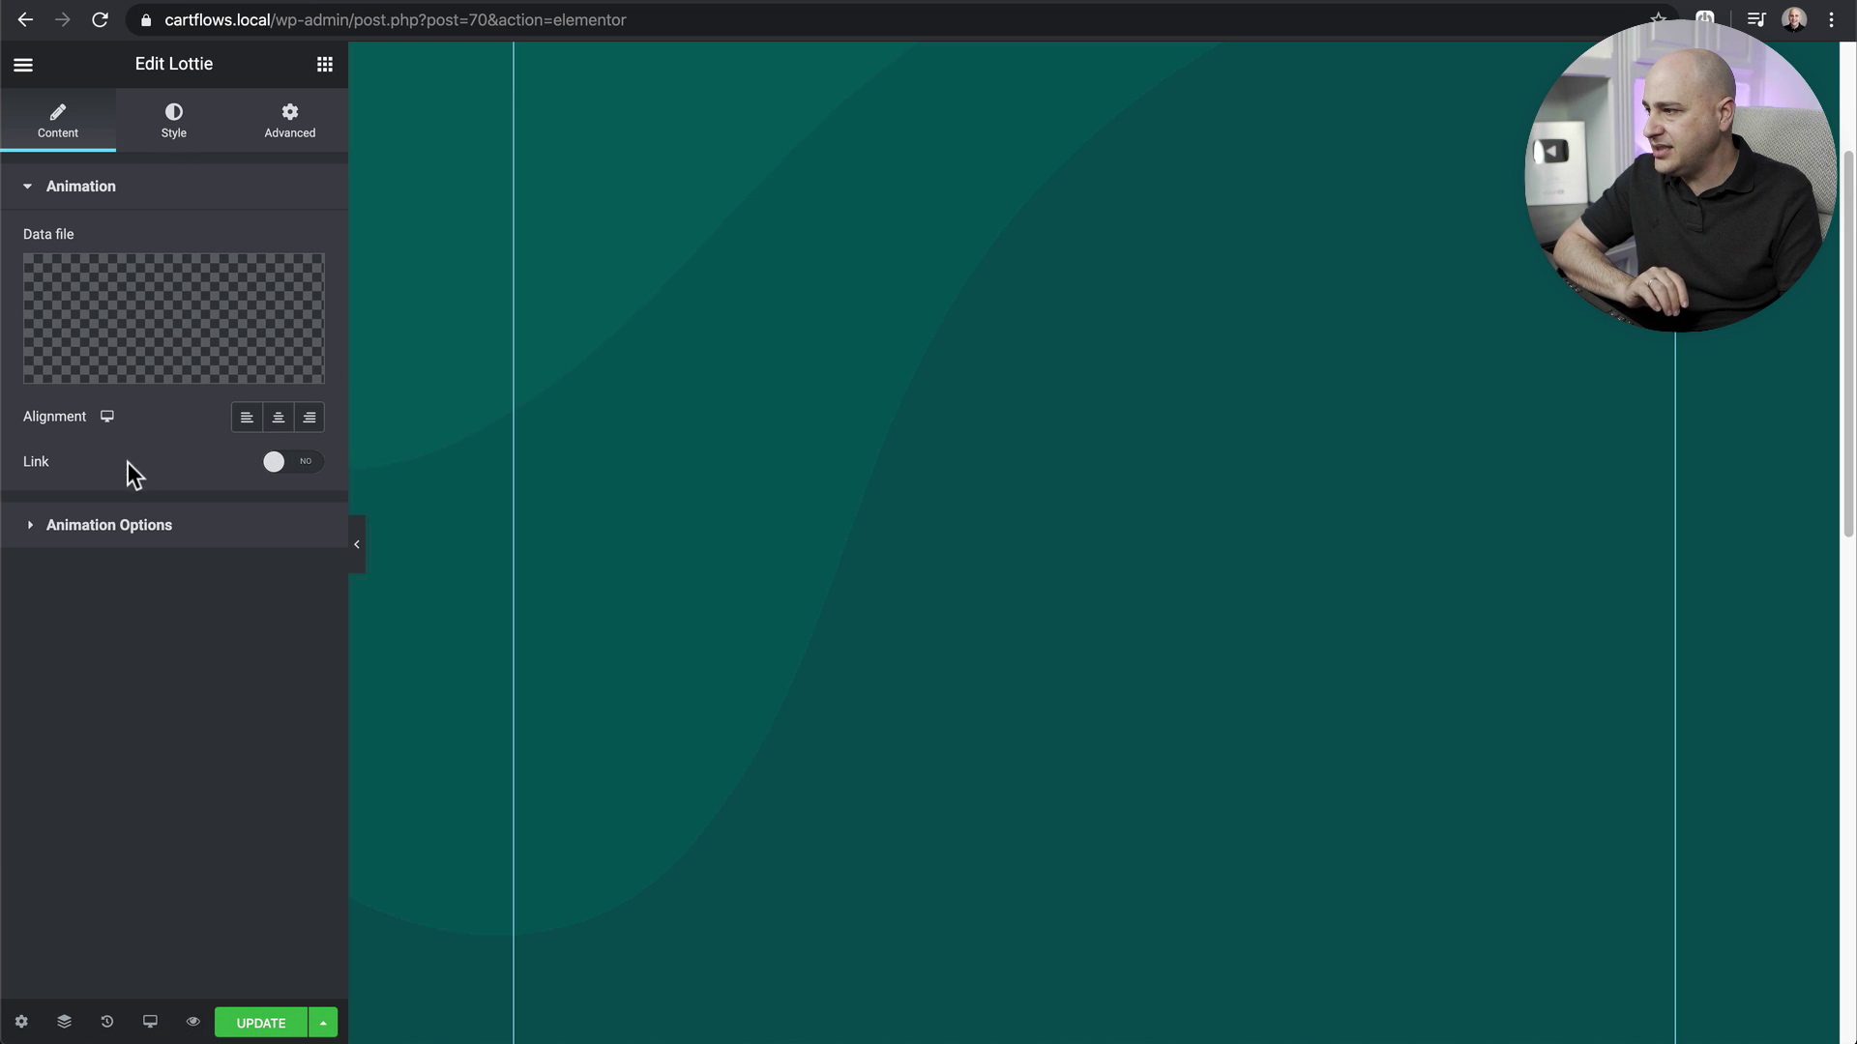
- Enable looping for the confetti animation and set its delay to 0.5
click(108, 530)
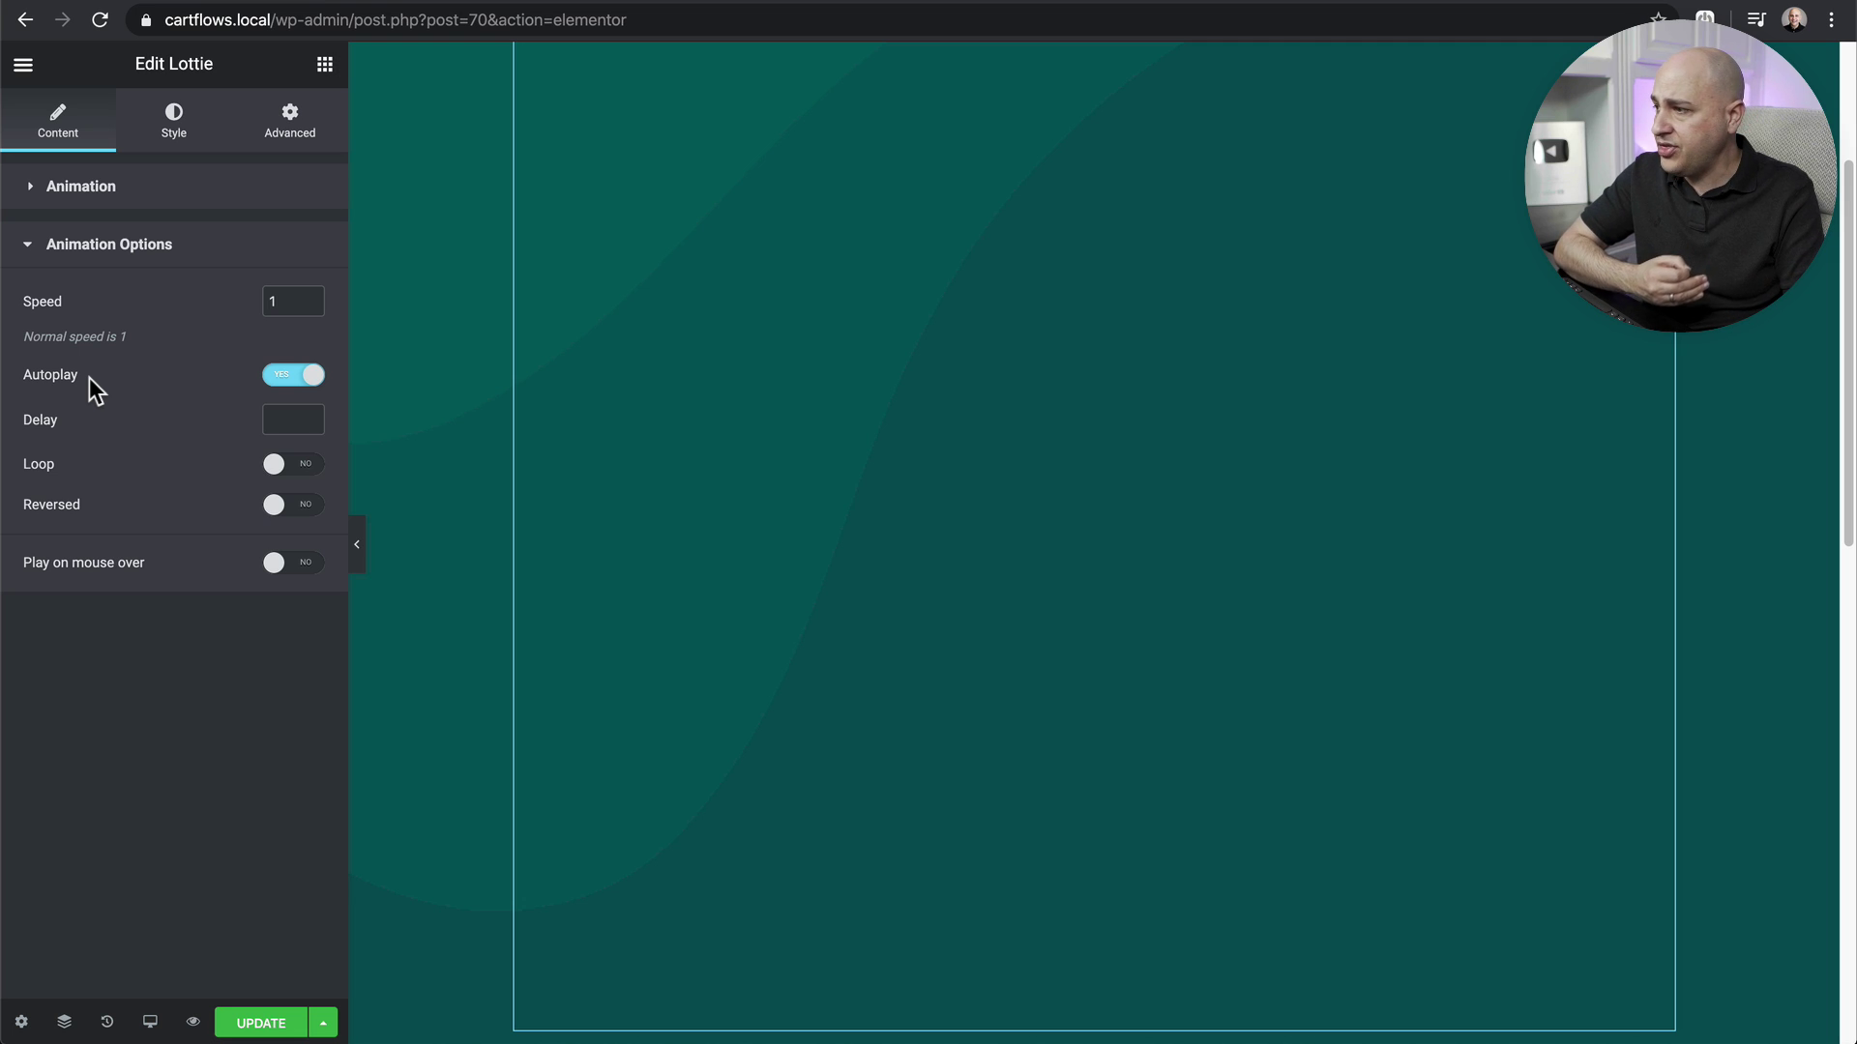
click(297, 468)
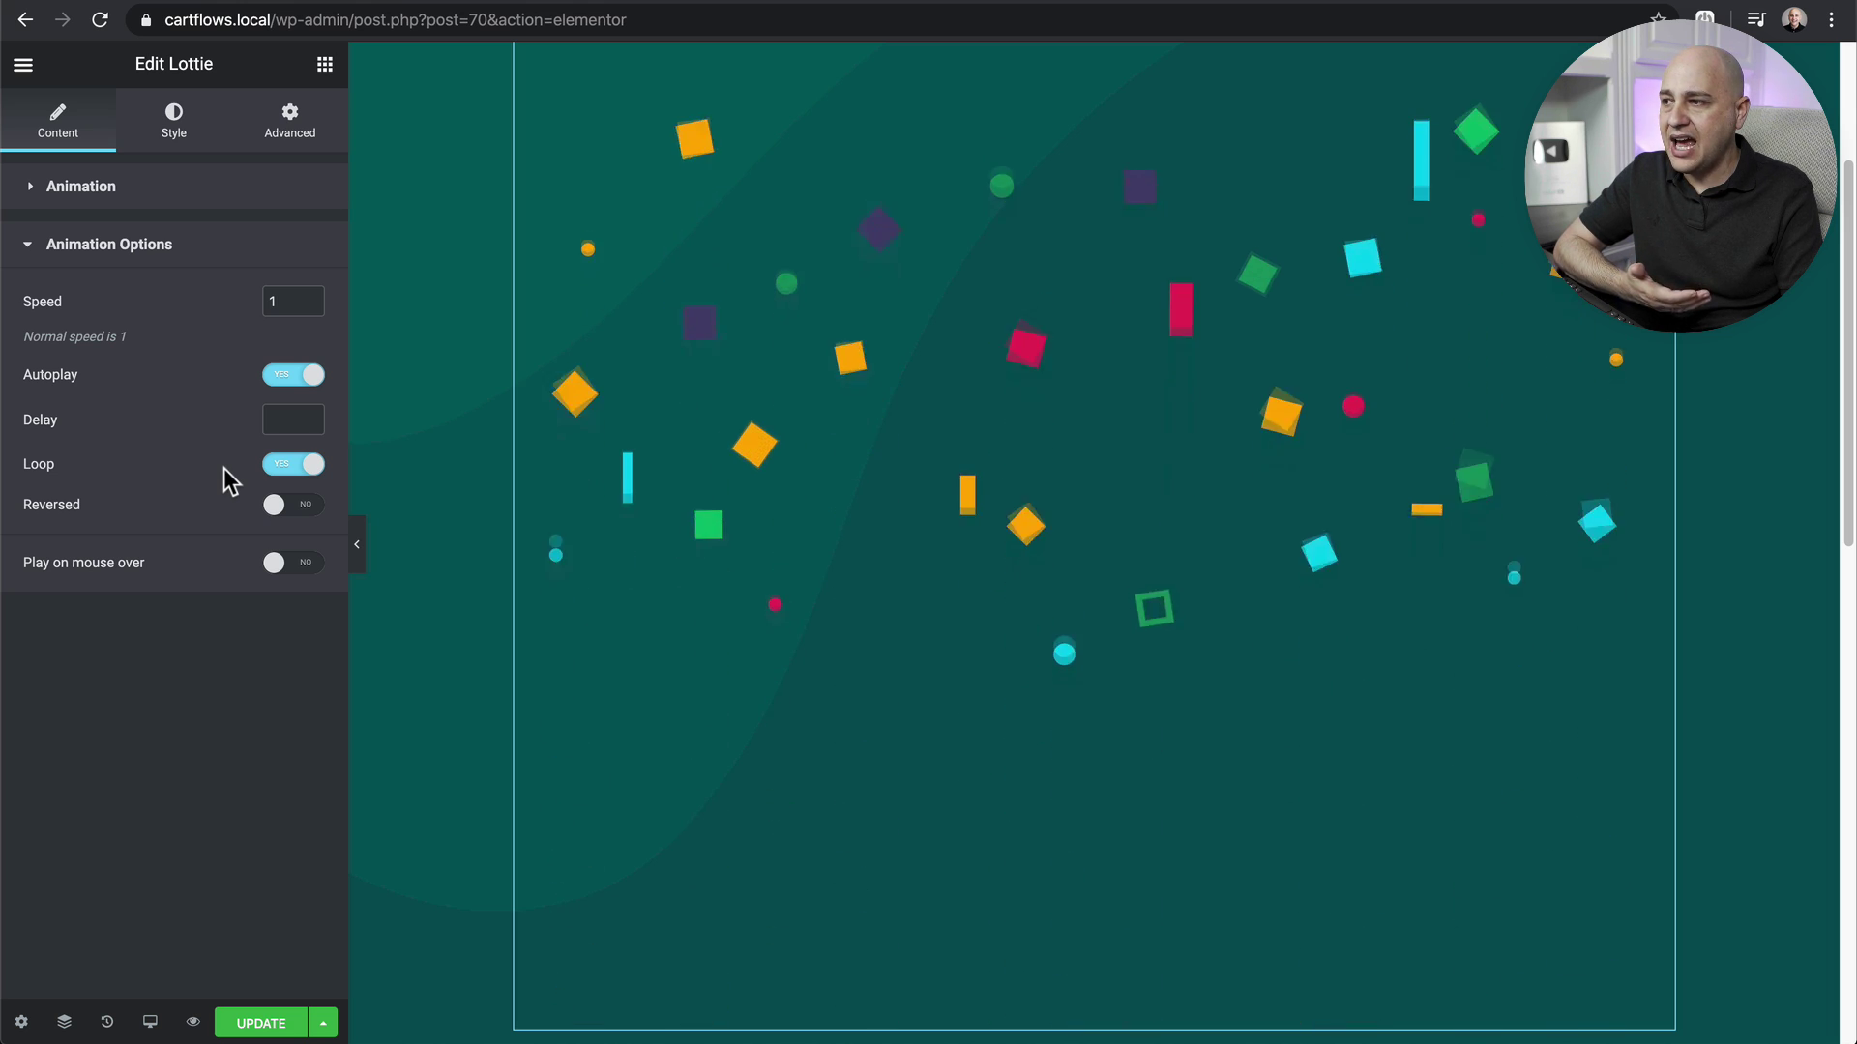
scroll(629, 447, down, 5)
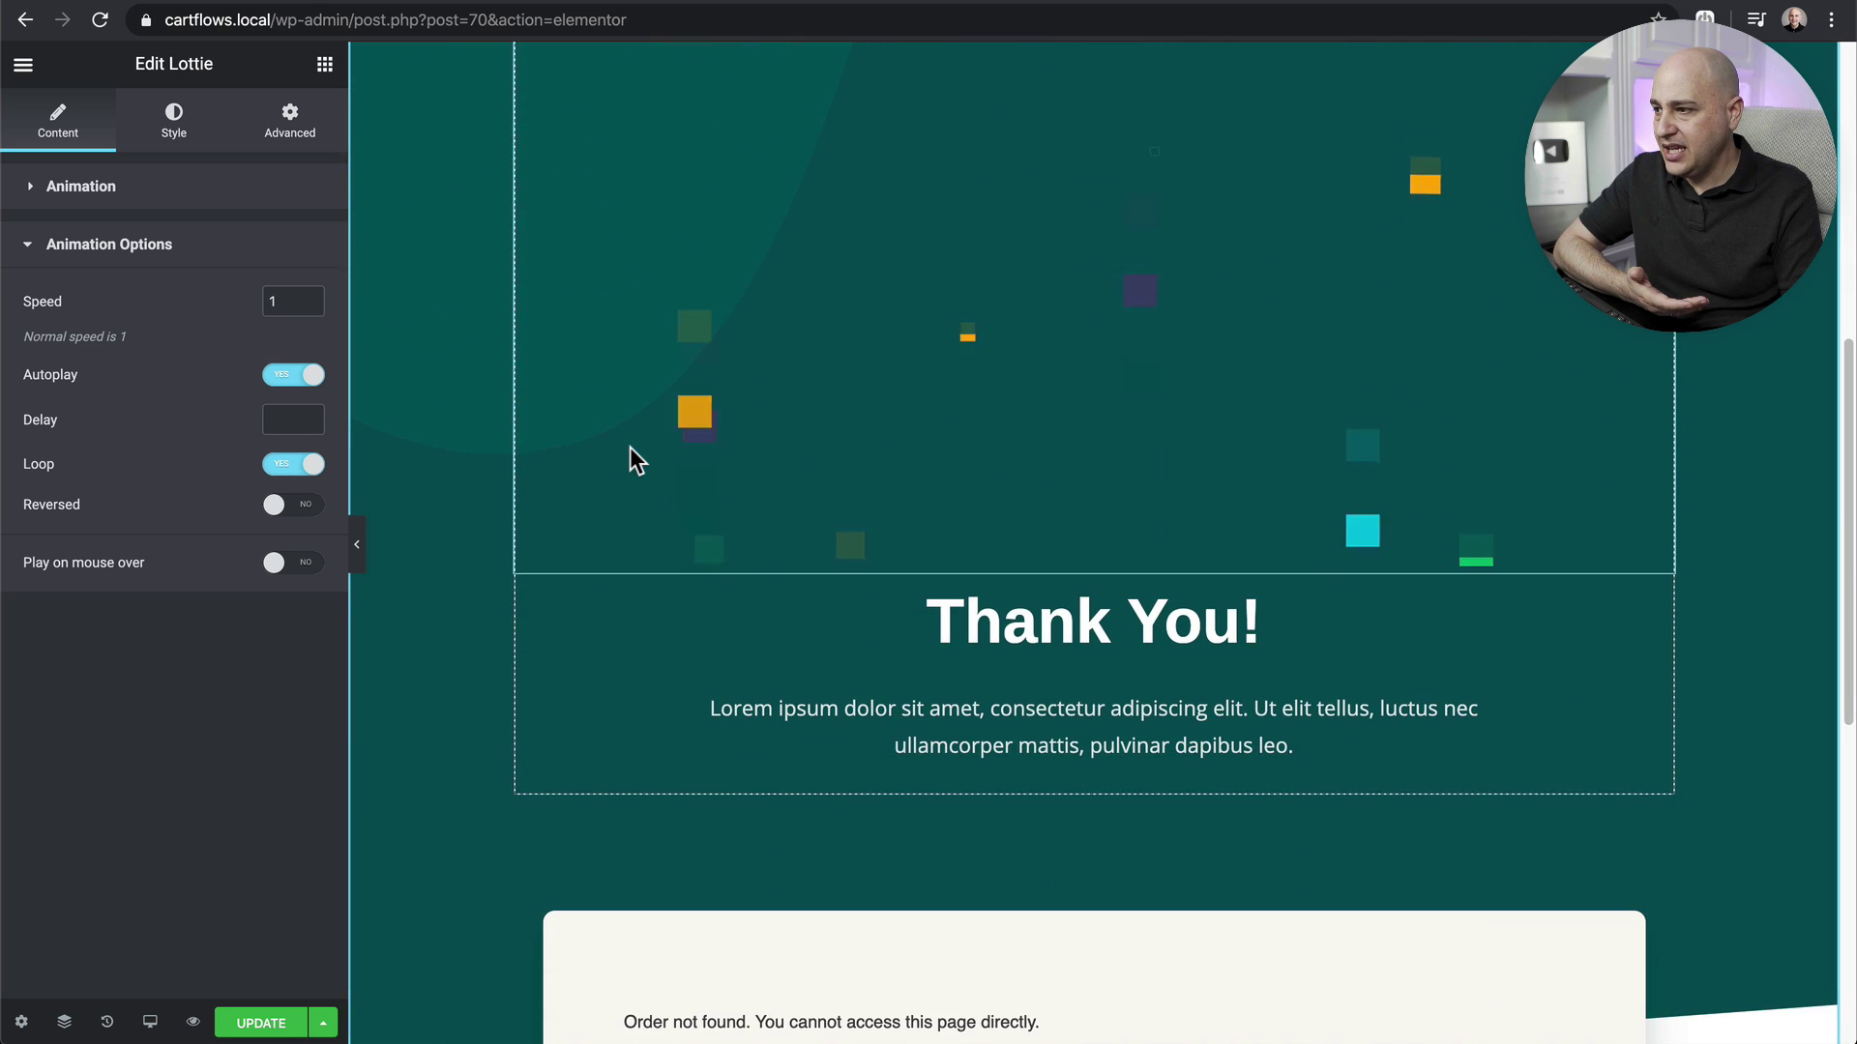
scroll(630, 447, up, 6)
scroll(630, 447, down, 6)
scroll(630, 447, down, 5)
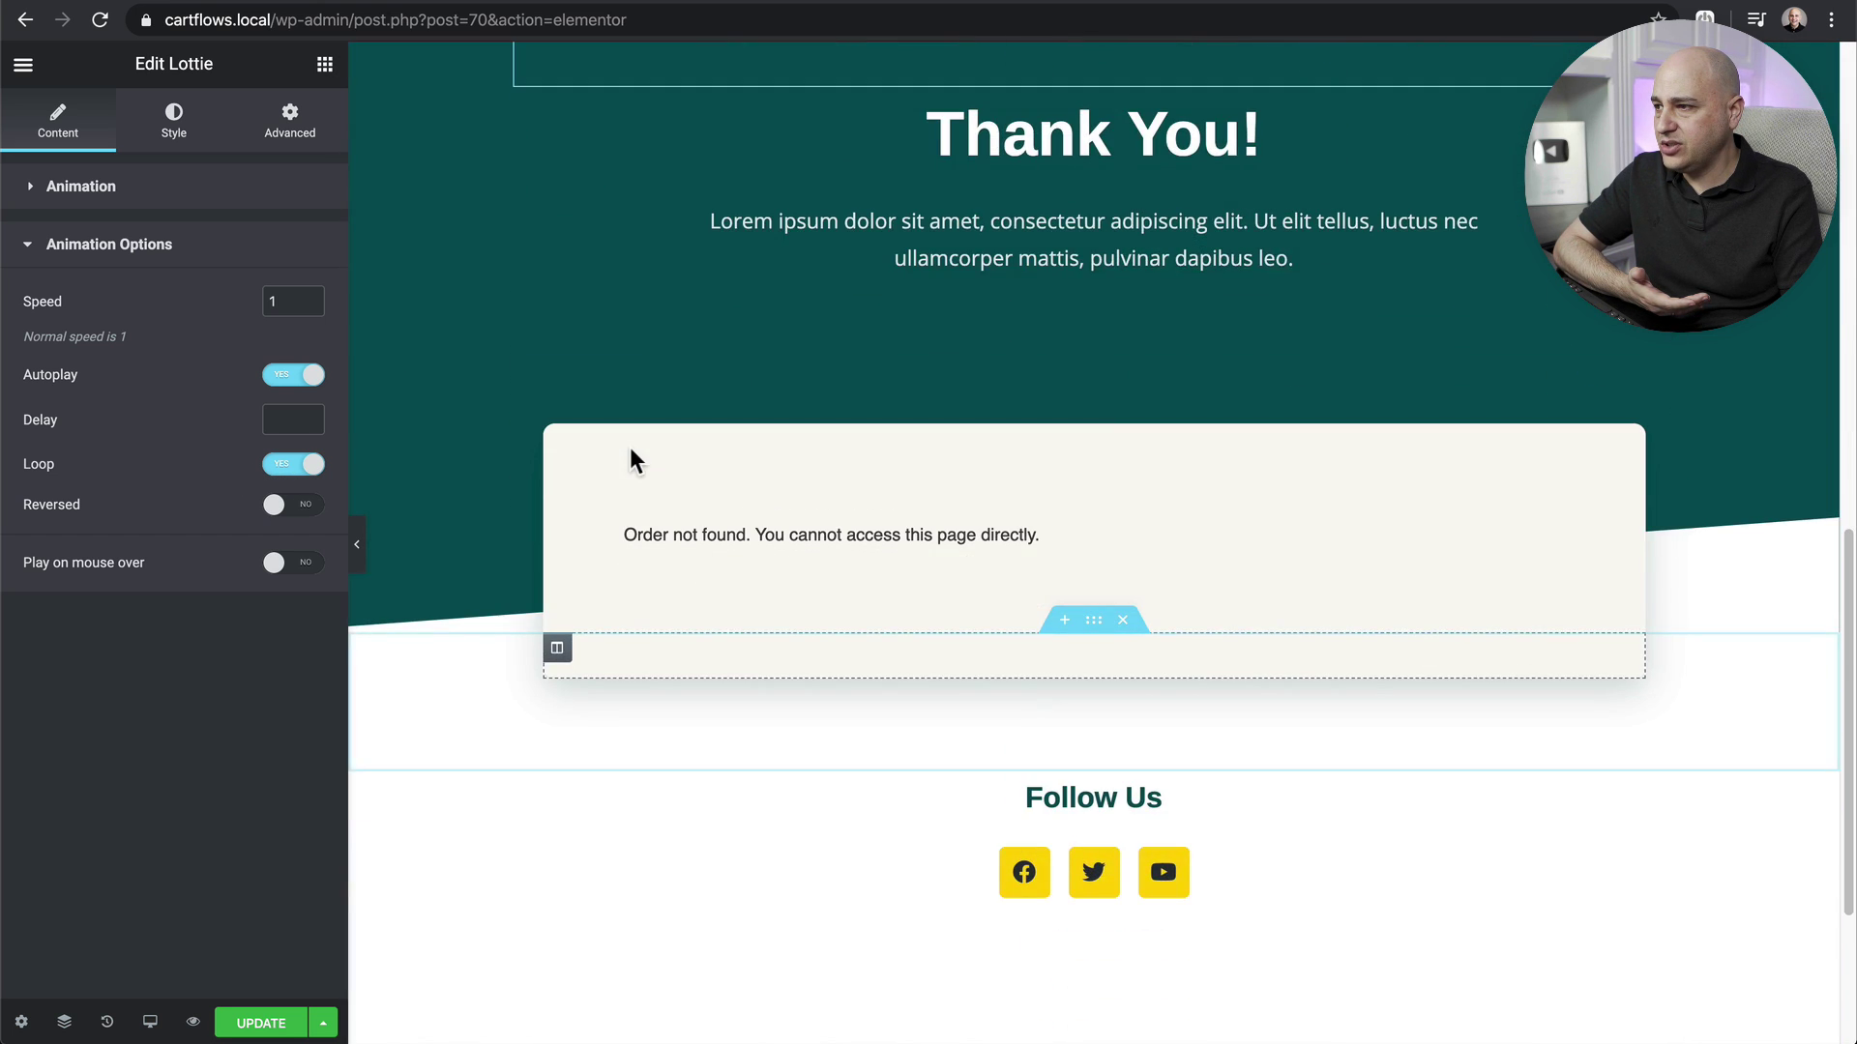
scroll(630, 447, up, 9)
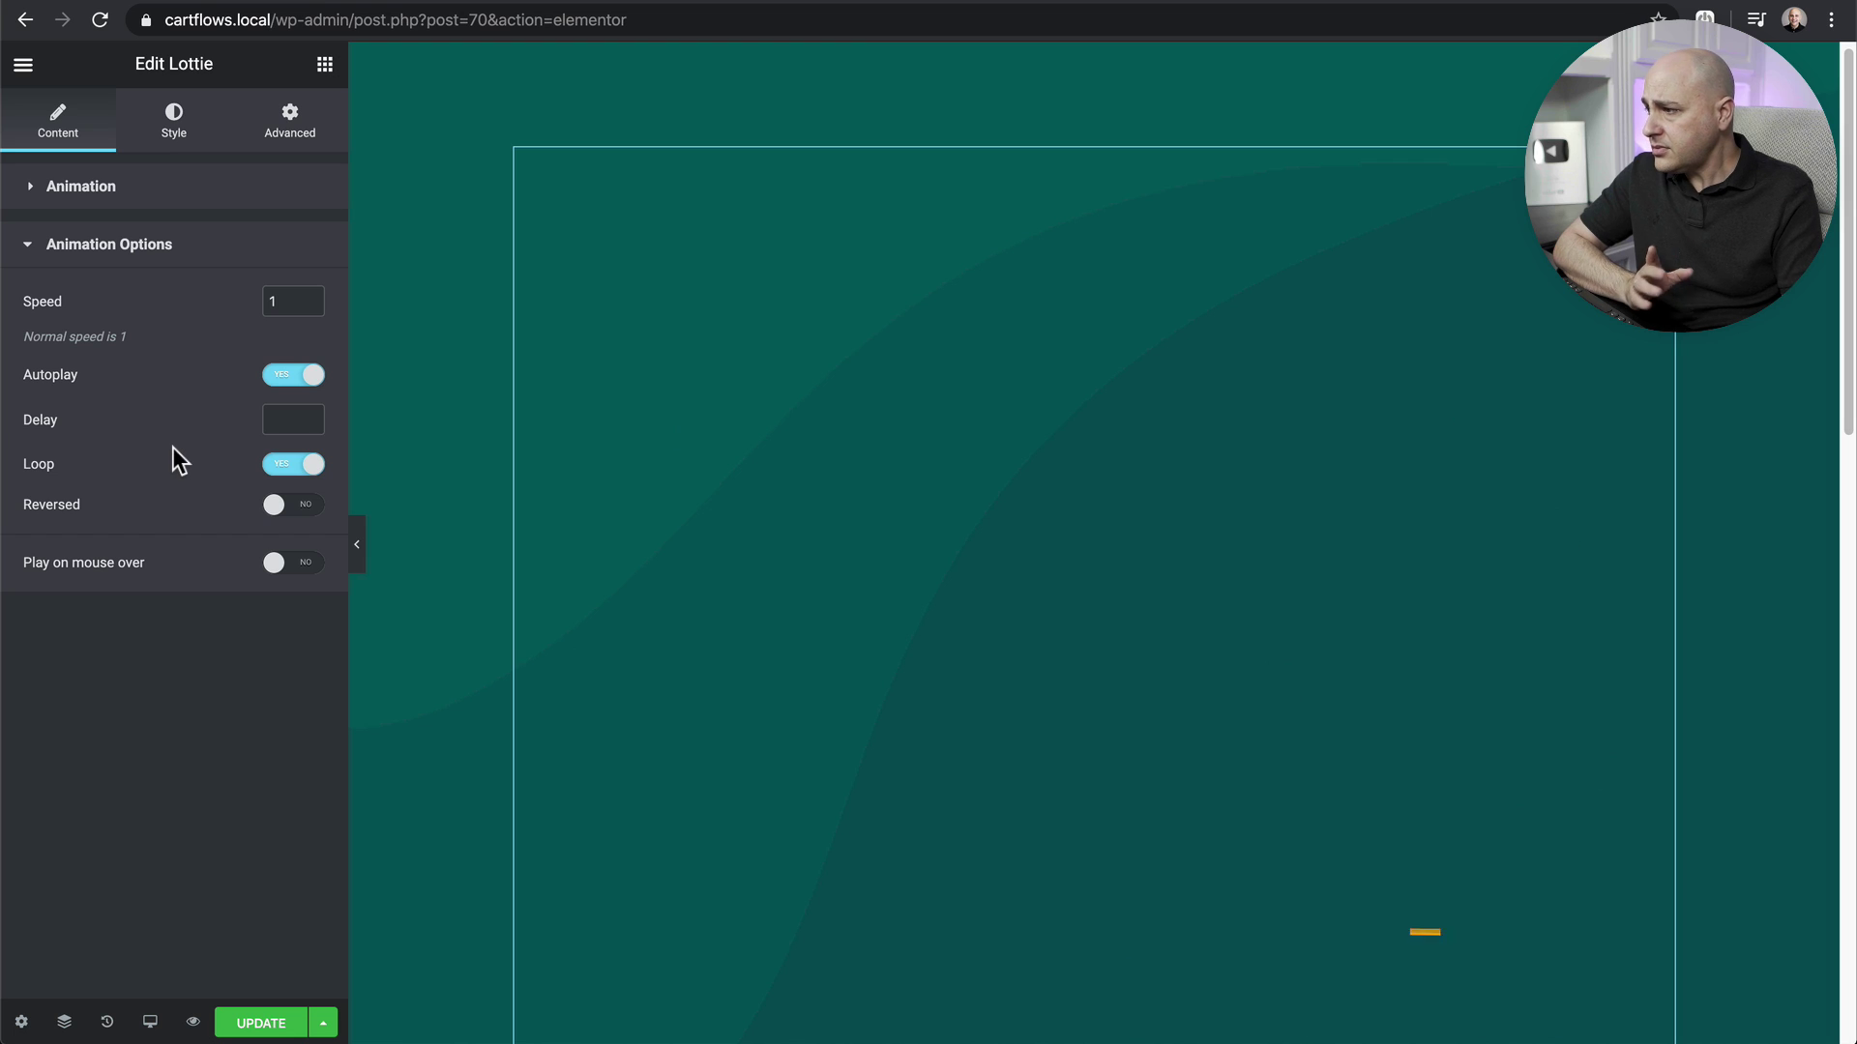
click(280, 419)
text(0.5)
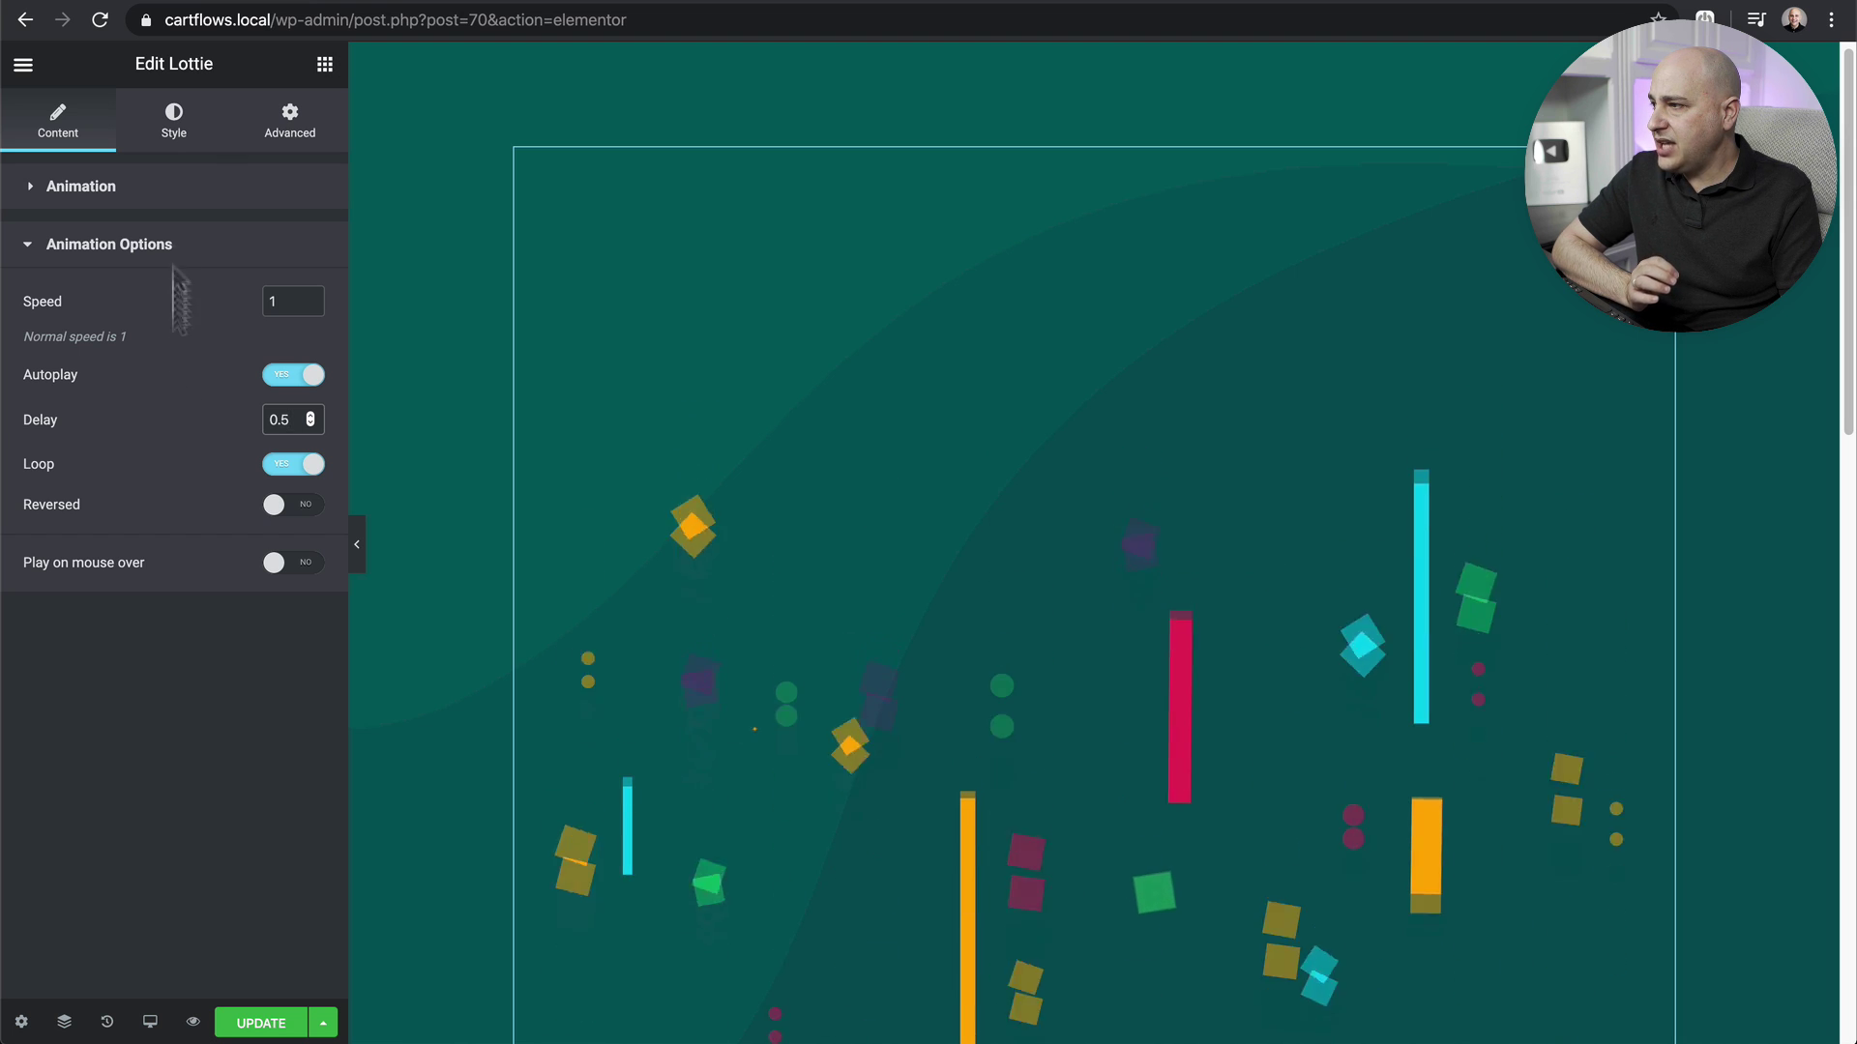
- Try a width of 50% for the Lottie animation, and clear the width value again
click(174, 135)
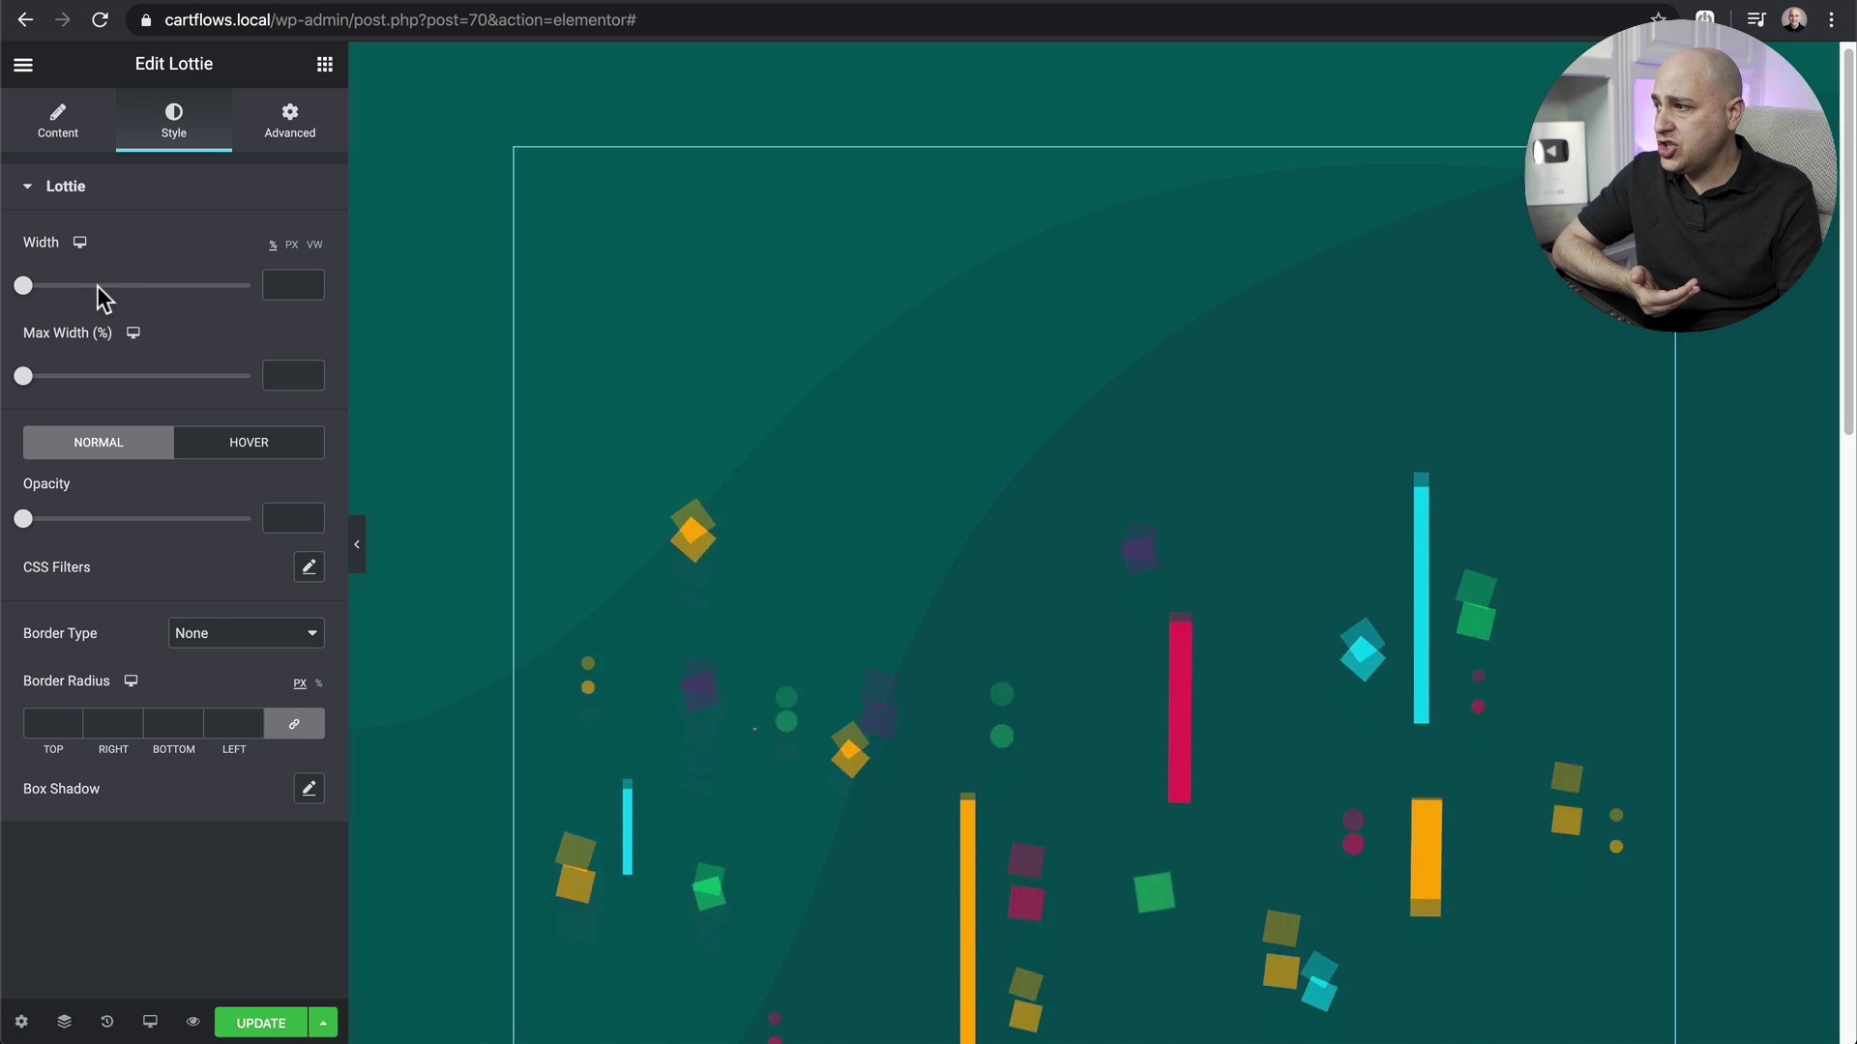
drag(23, 287, 138, 290)
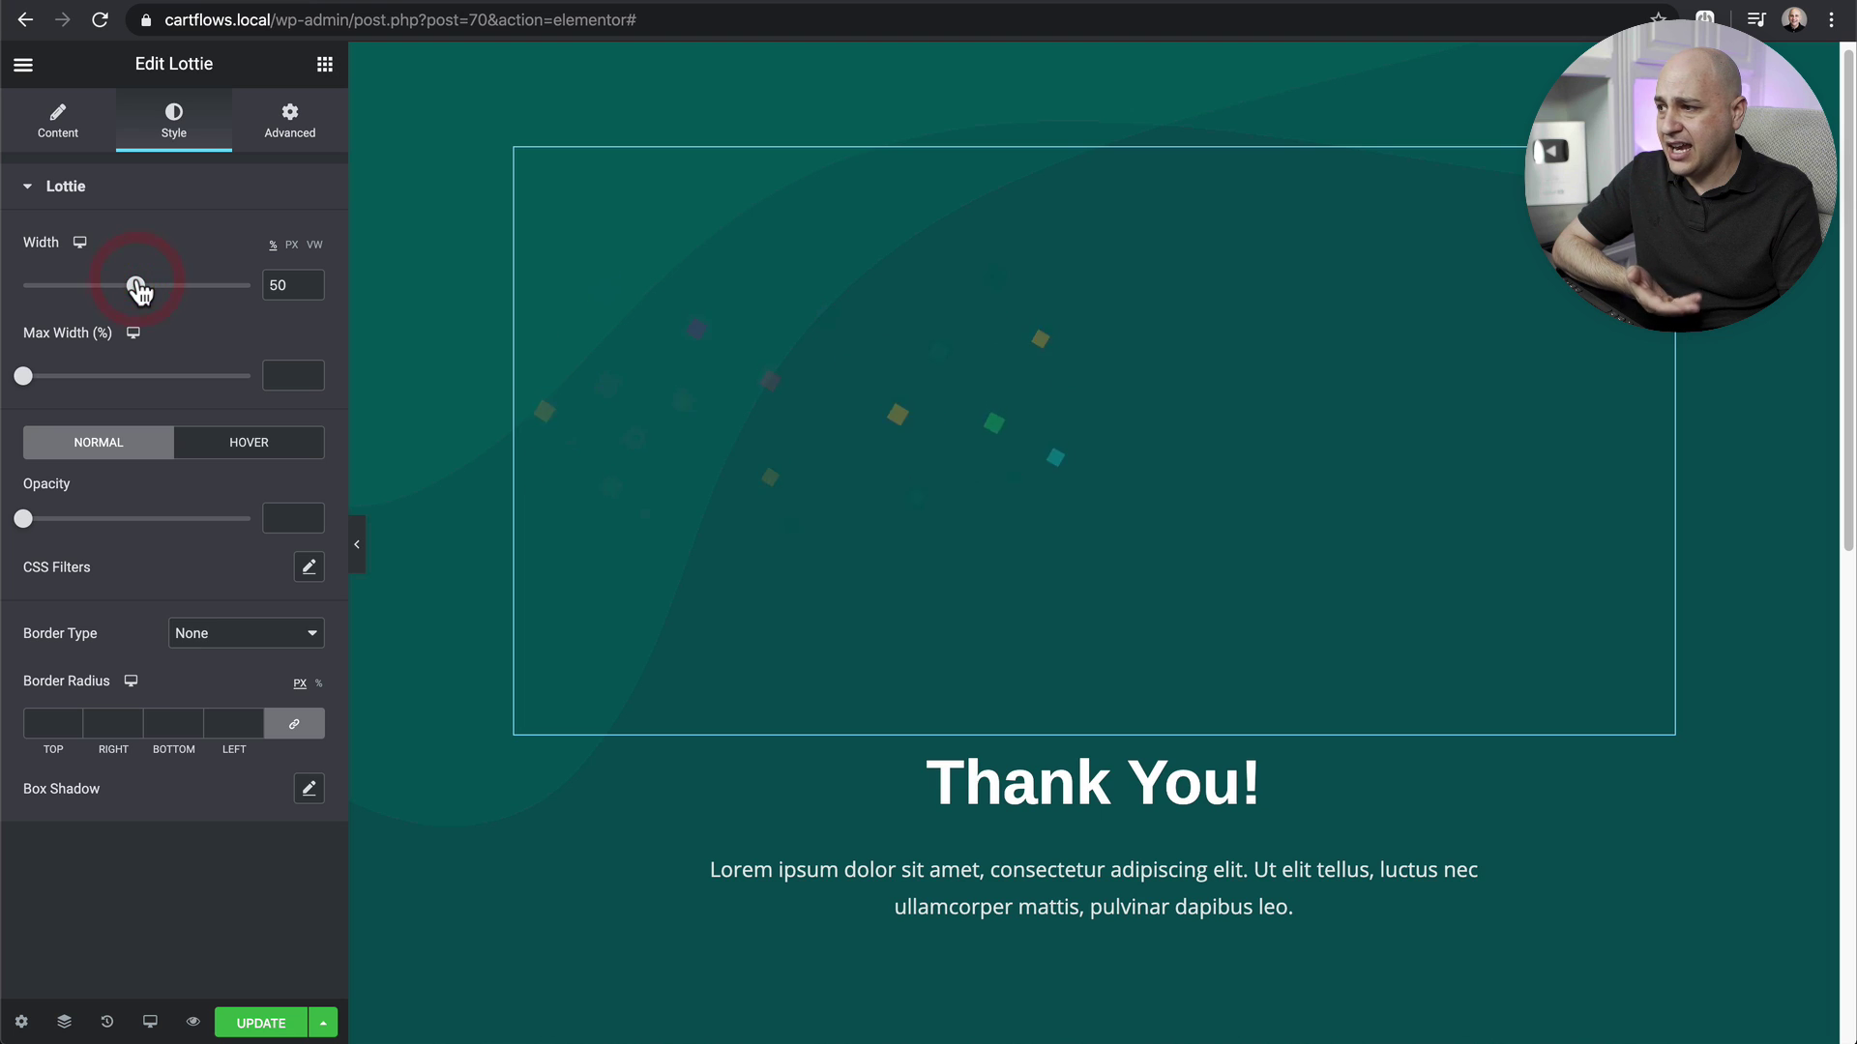
double_click(286, 286)
key(BackSpace)
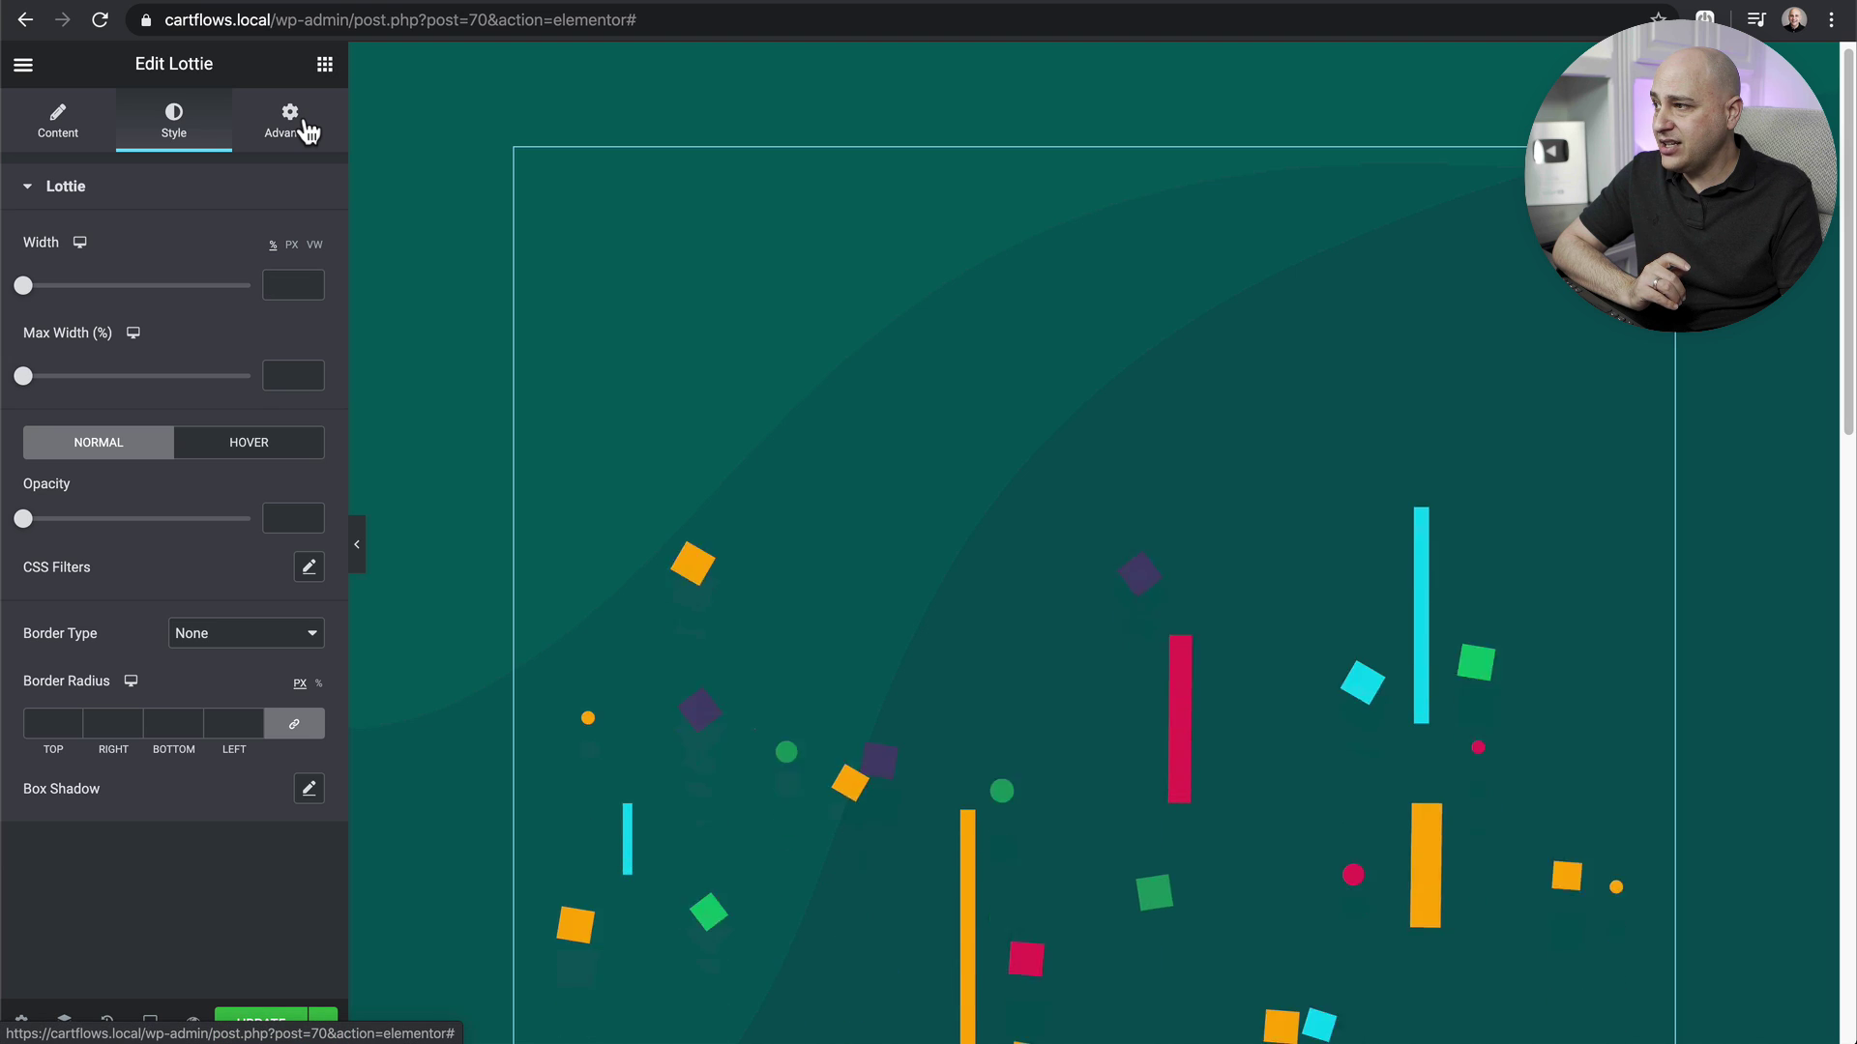
- Set the Lottie widget's position to Absolute with a vertical offset of -300 px
click(306, 129)
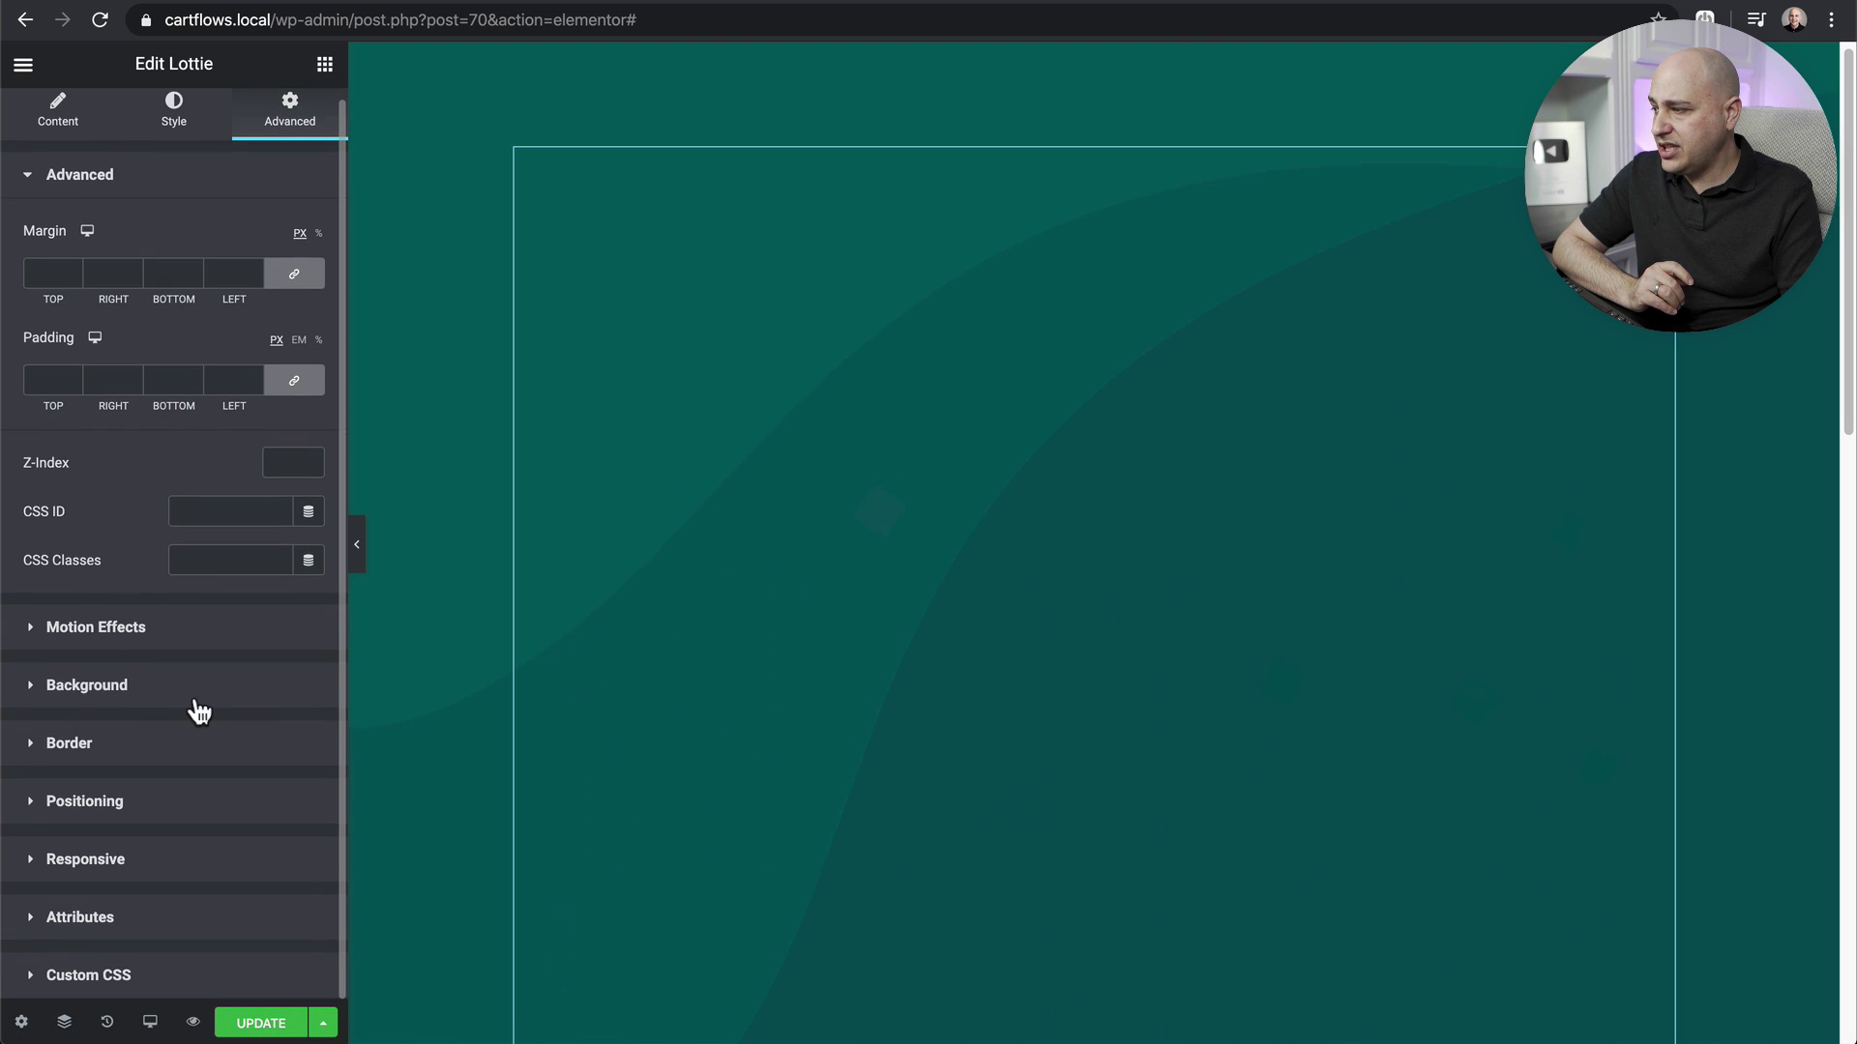
click(121, 803)
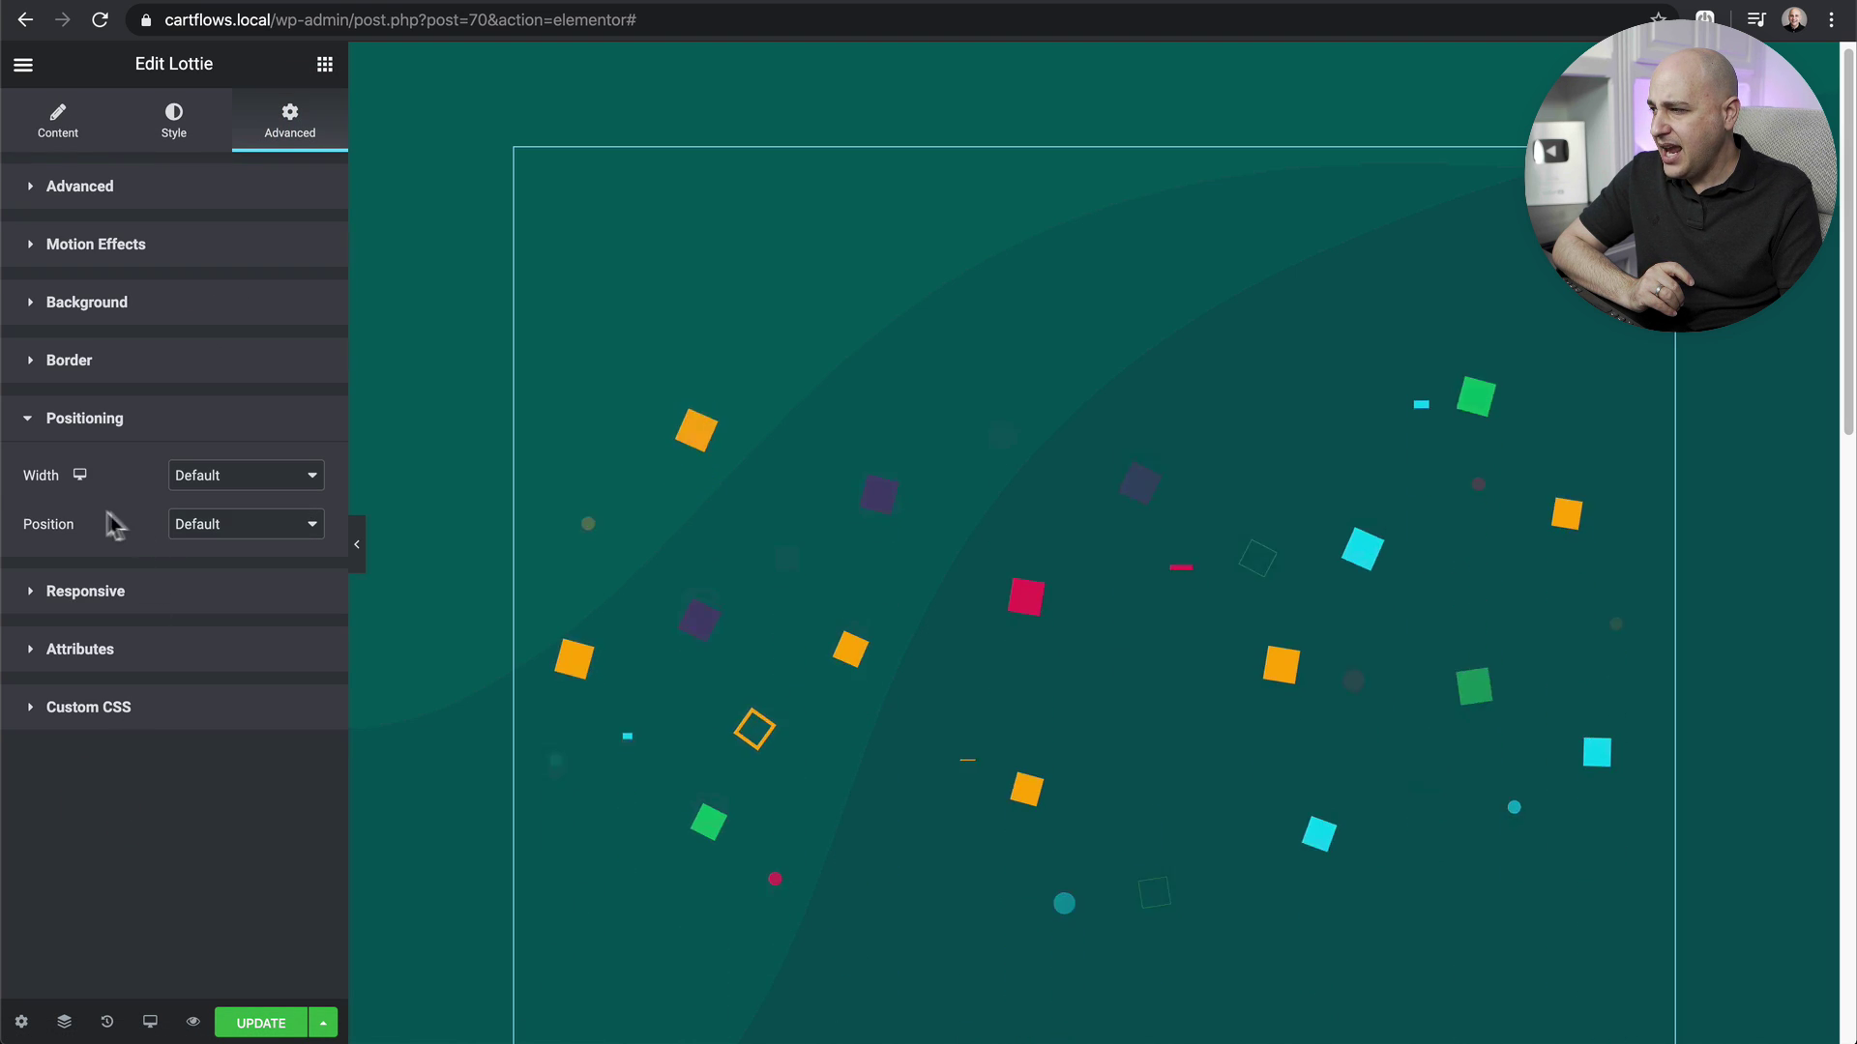
click(228, 525)
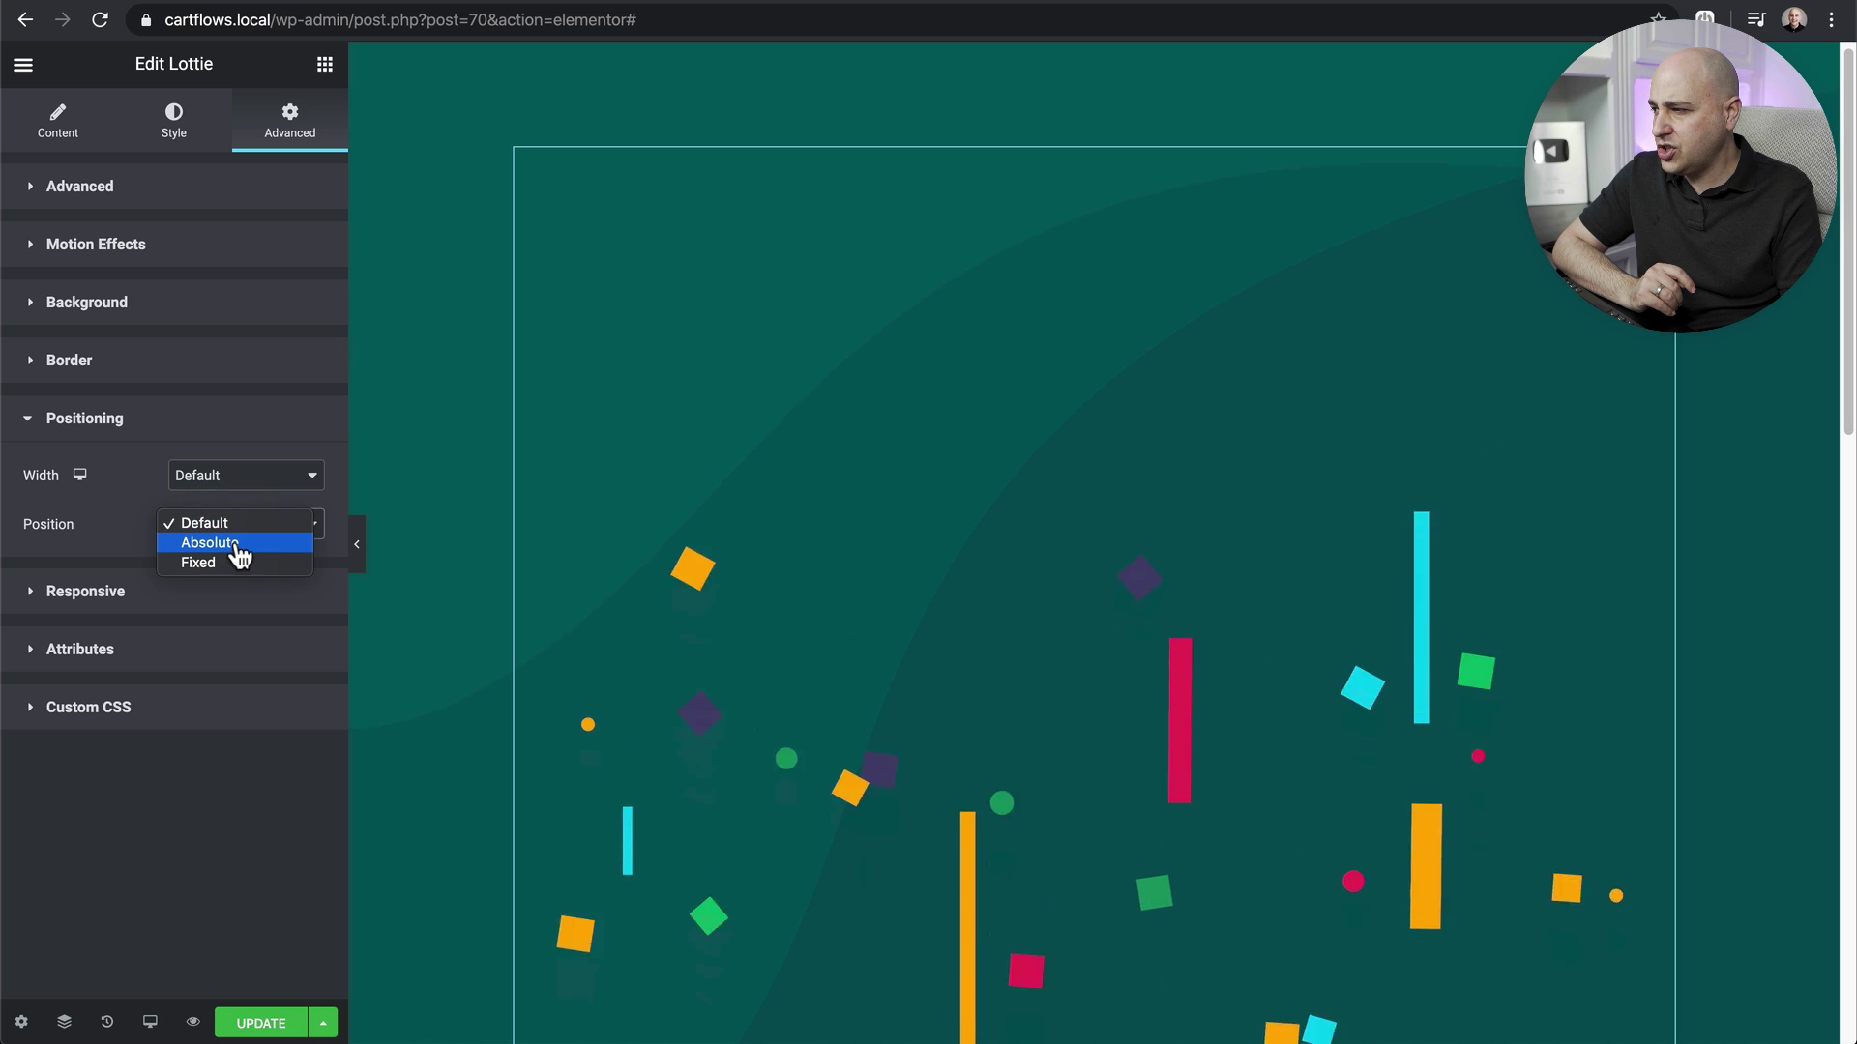
click(239, 546)
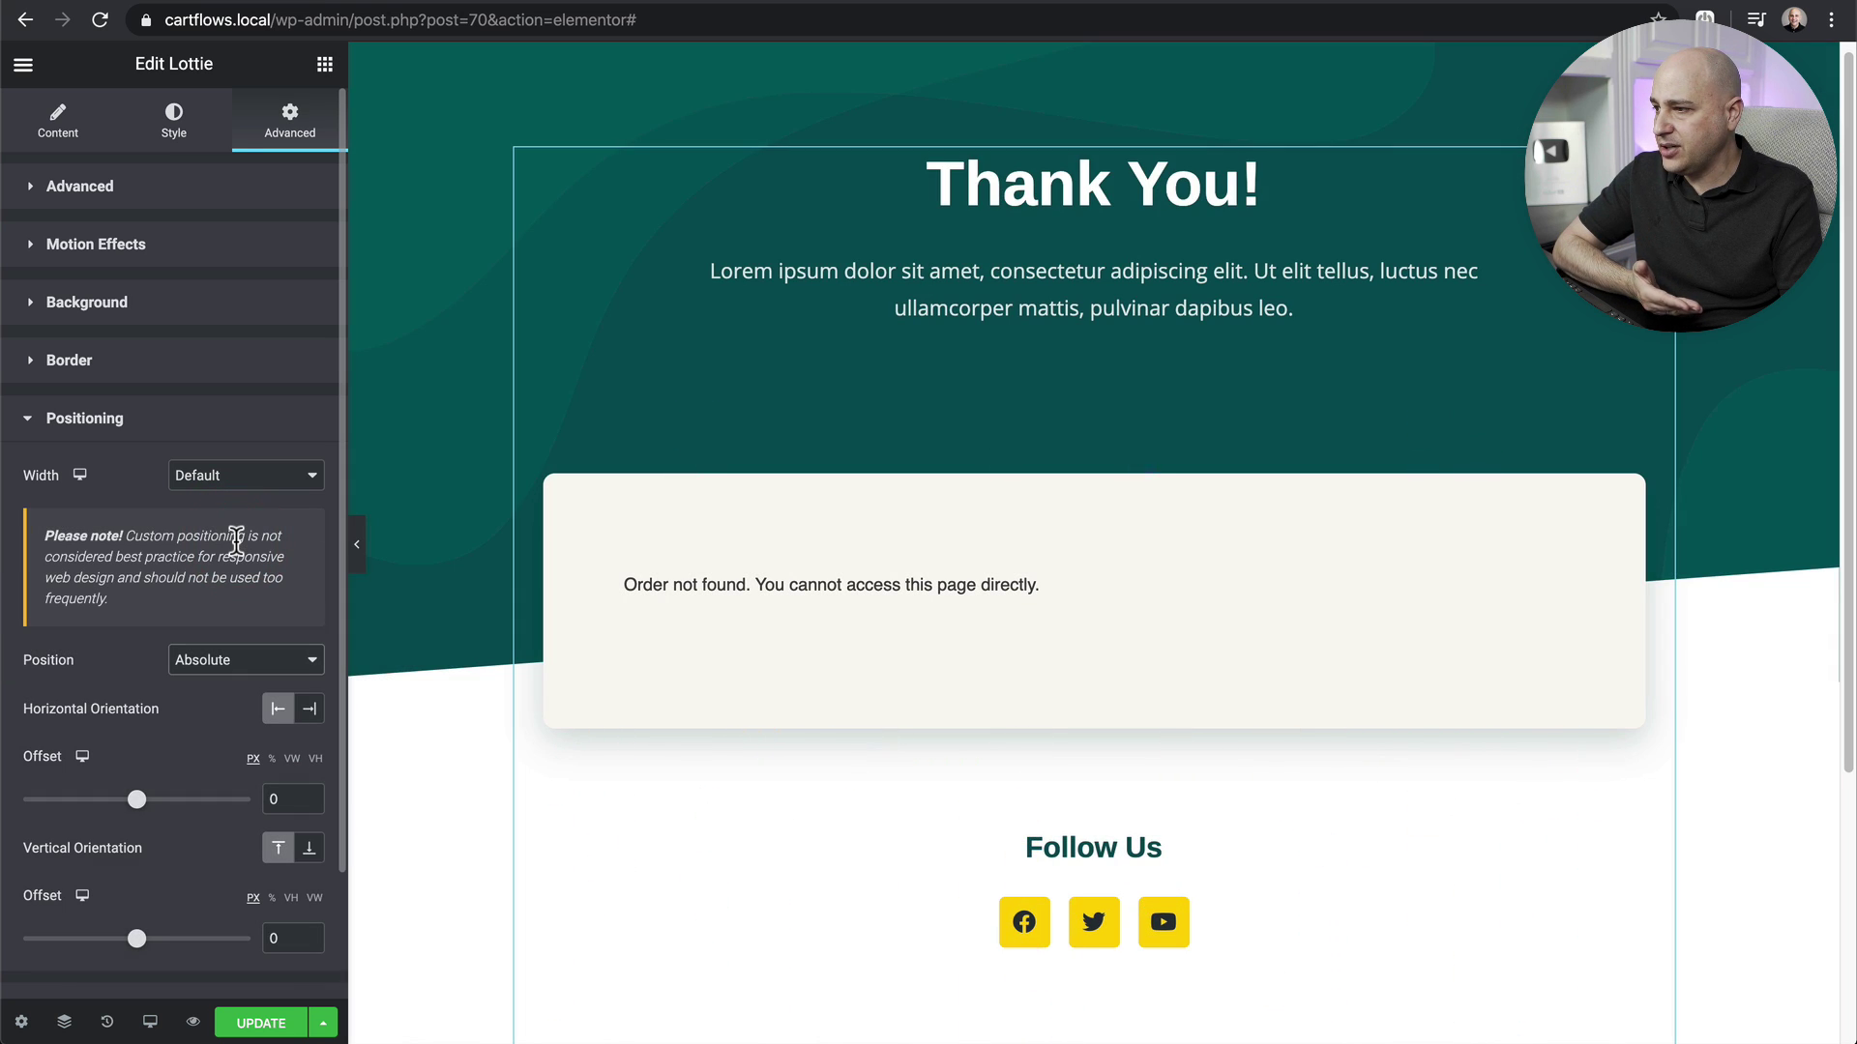
scroll(236, 541, down, 3)
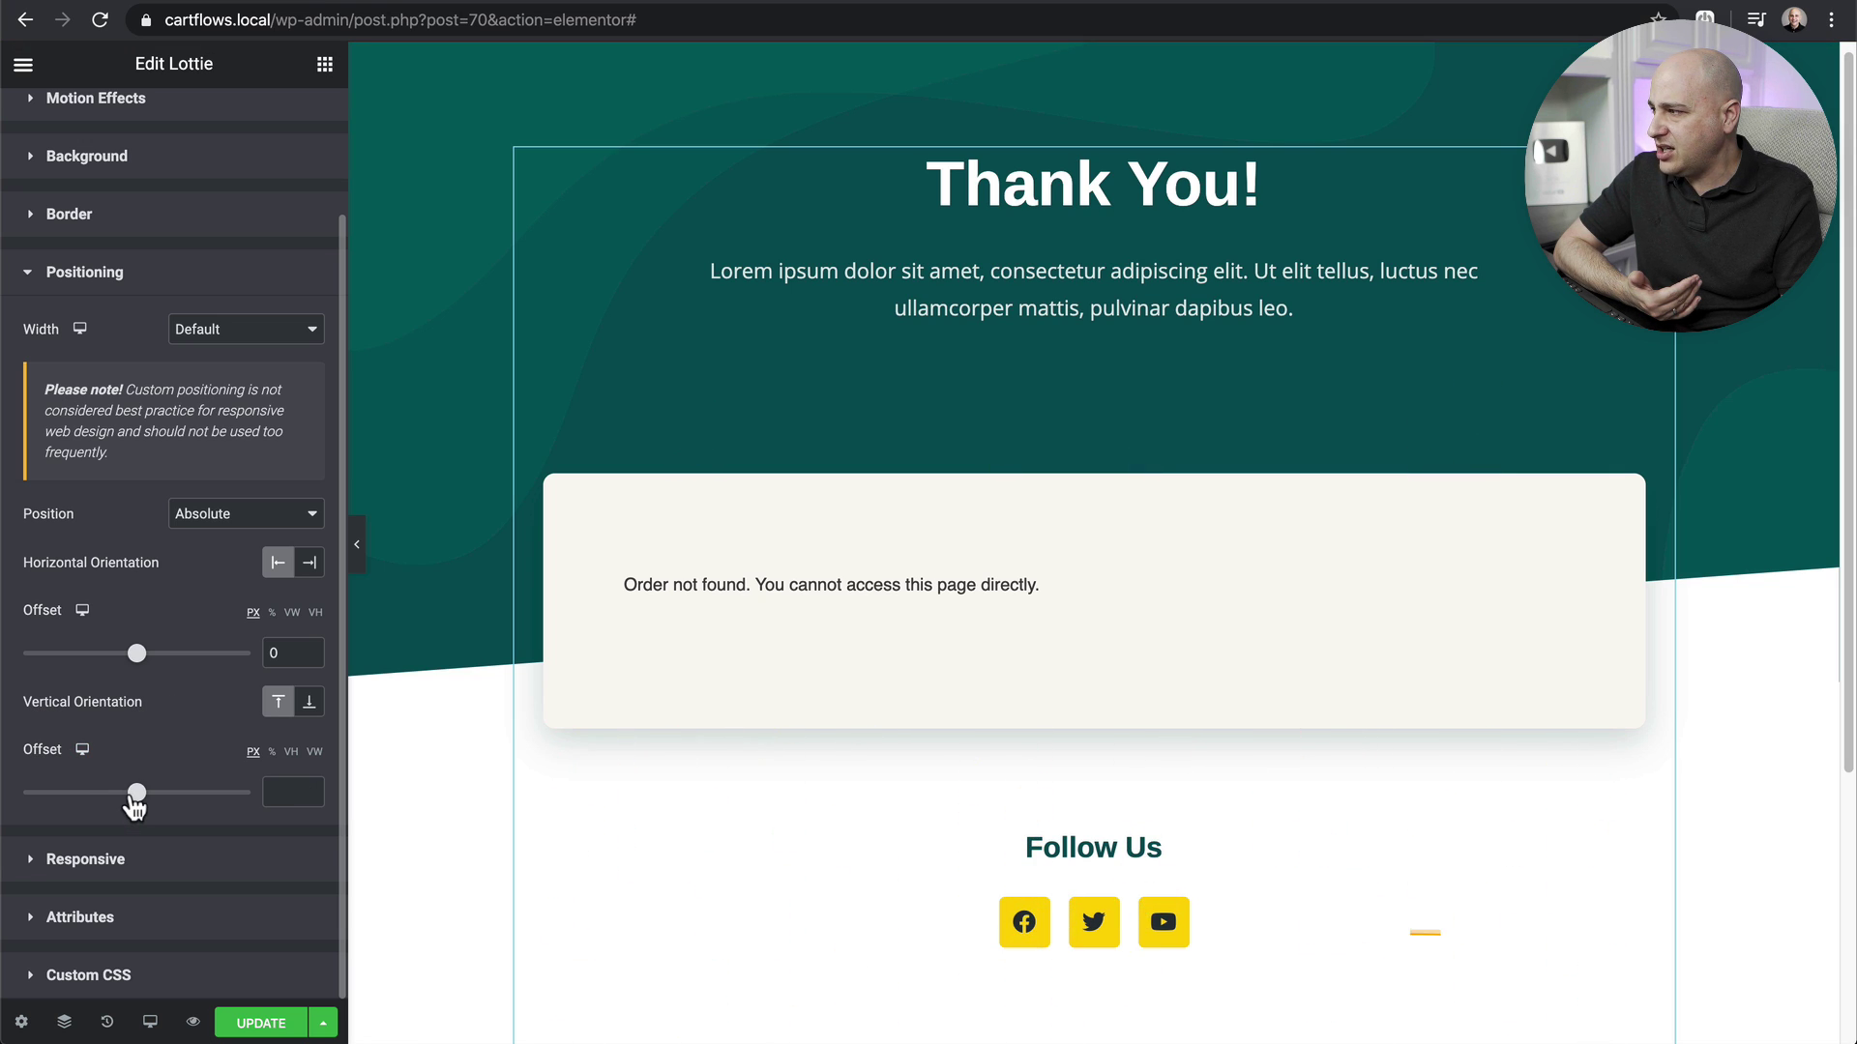
drag(135, 801, 101, 786)
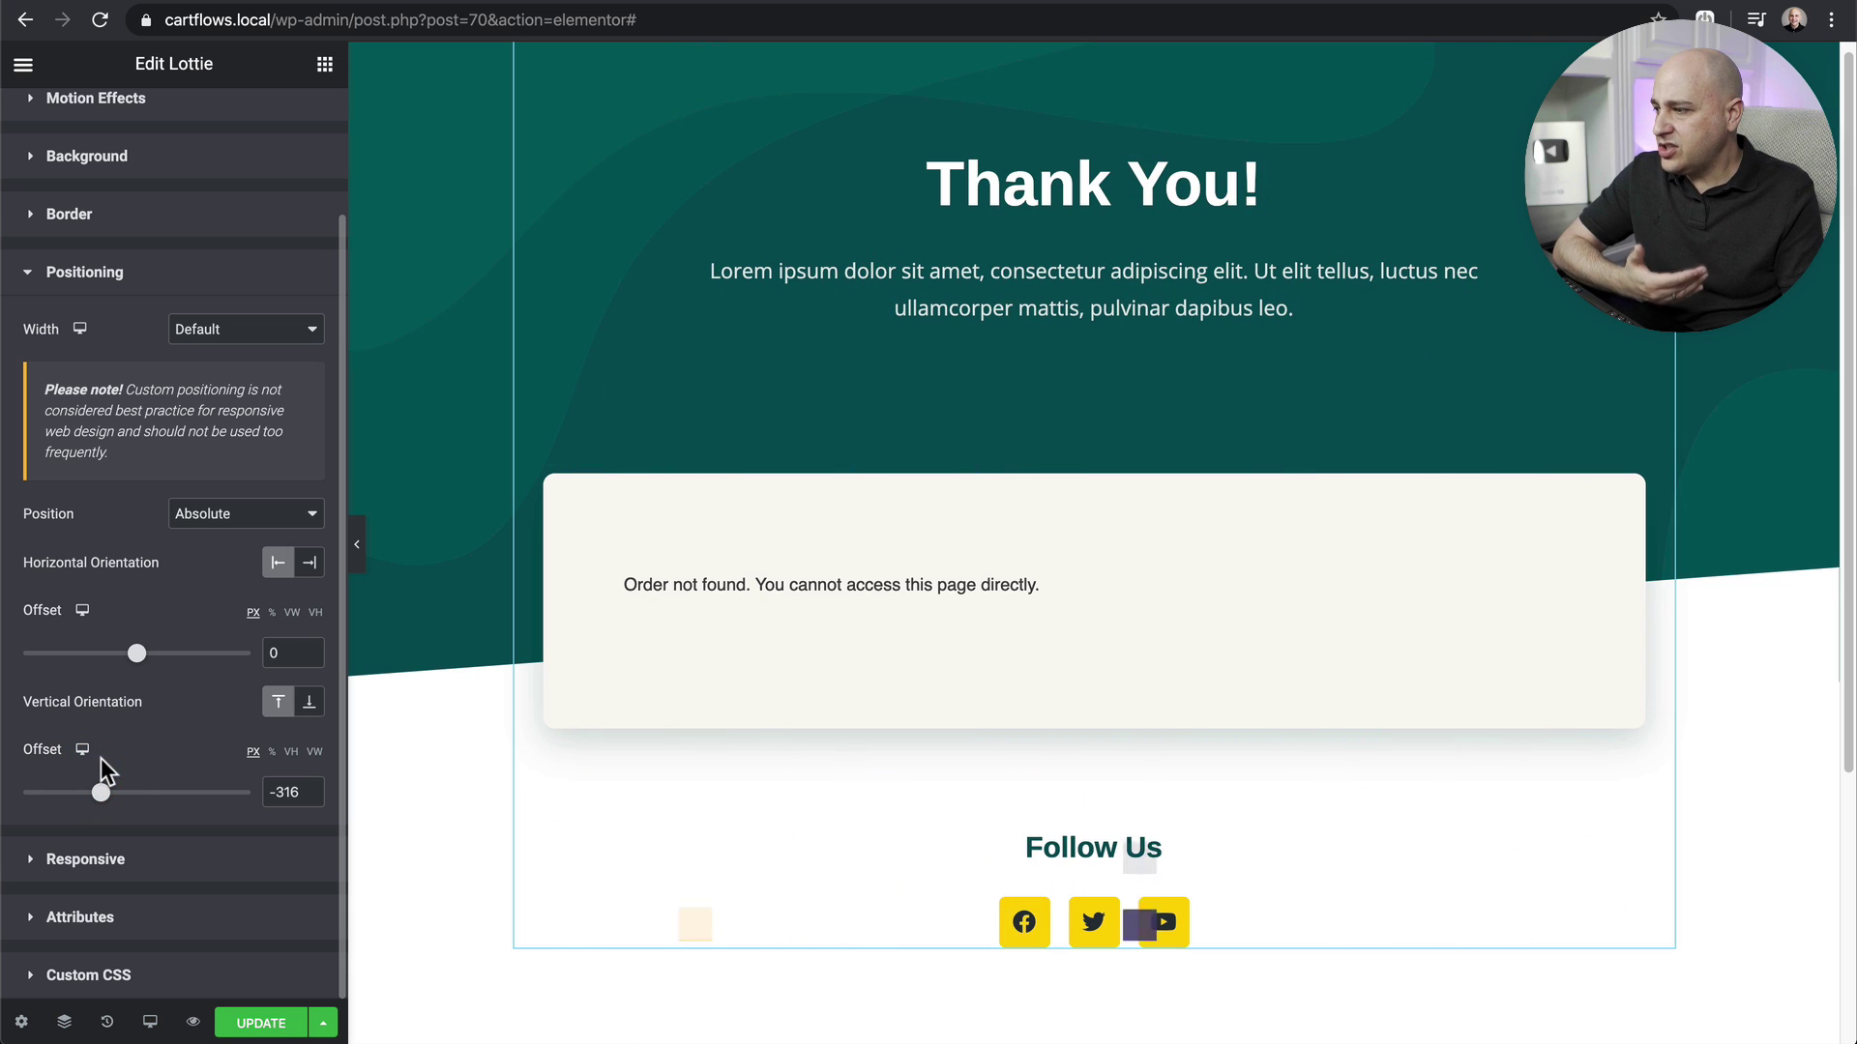
click(307, 791)
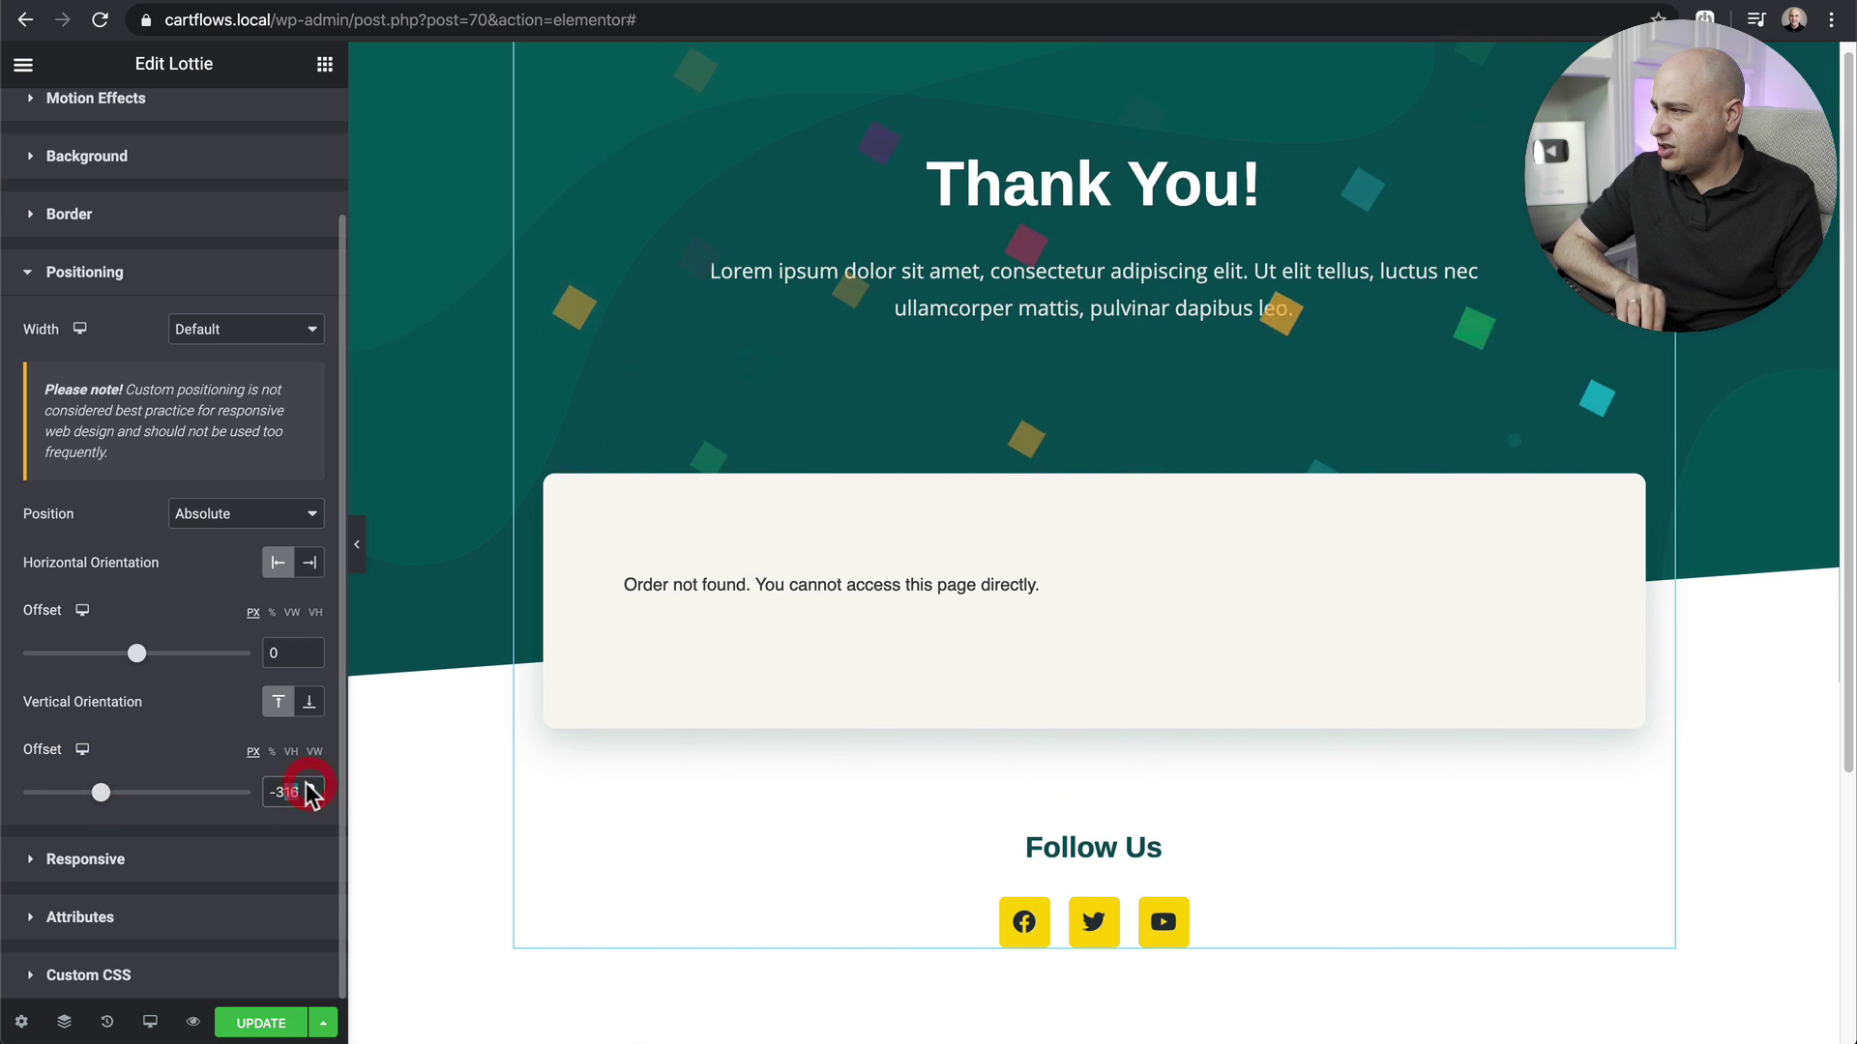
drag(309, 793, 211, 798)
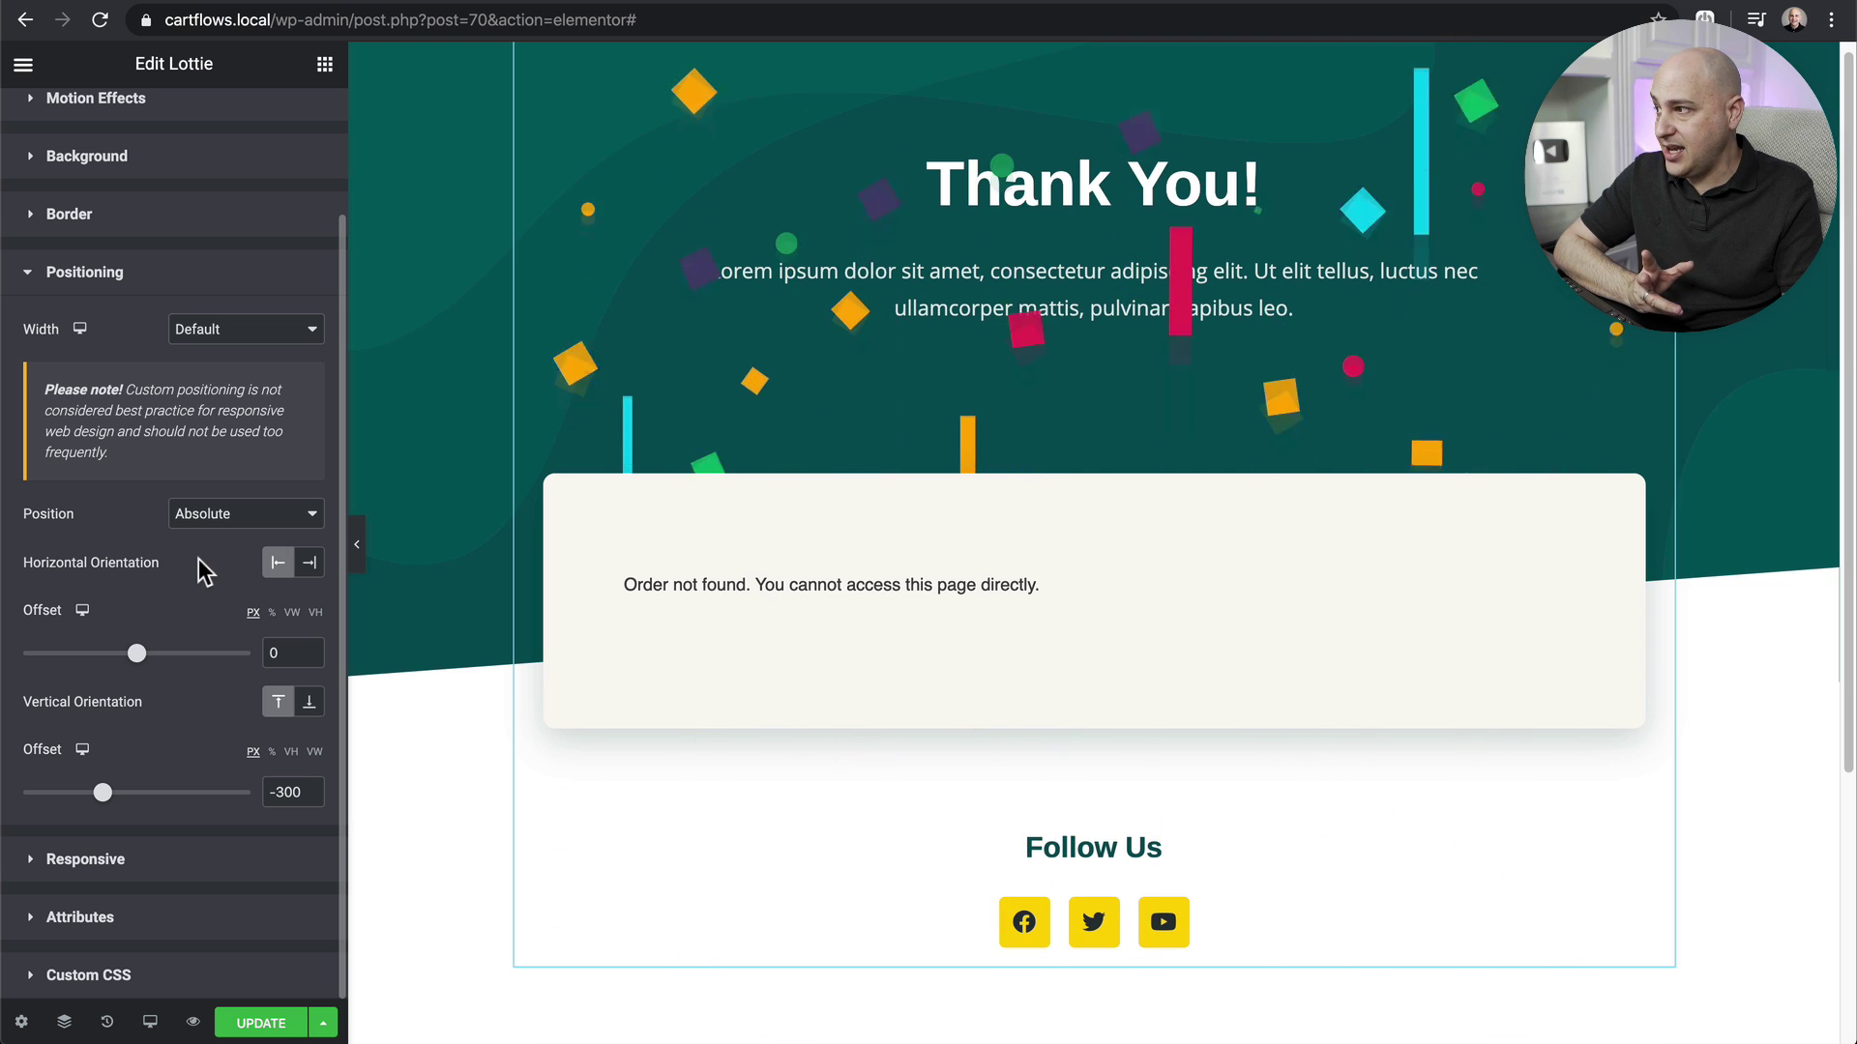
- Set the Lottie widget's Z-Index to 2 to layer the confetti above the order box
scroll(199, 559, up, 2)
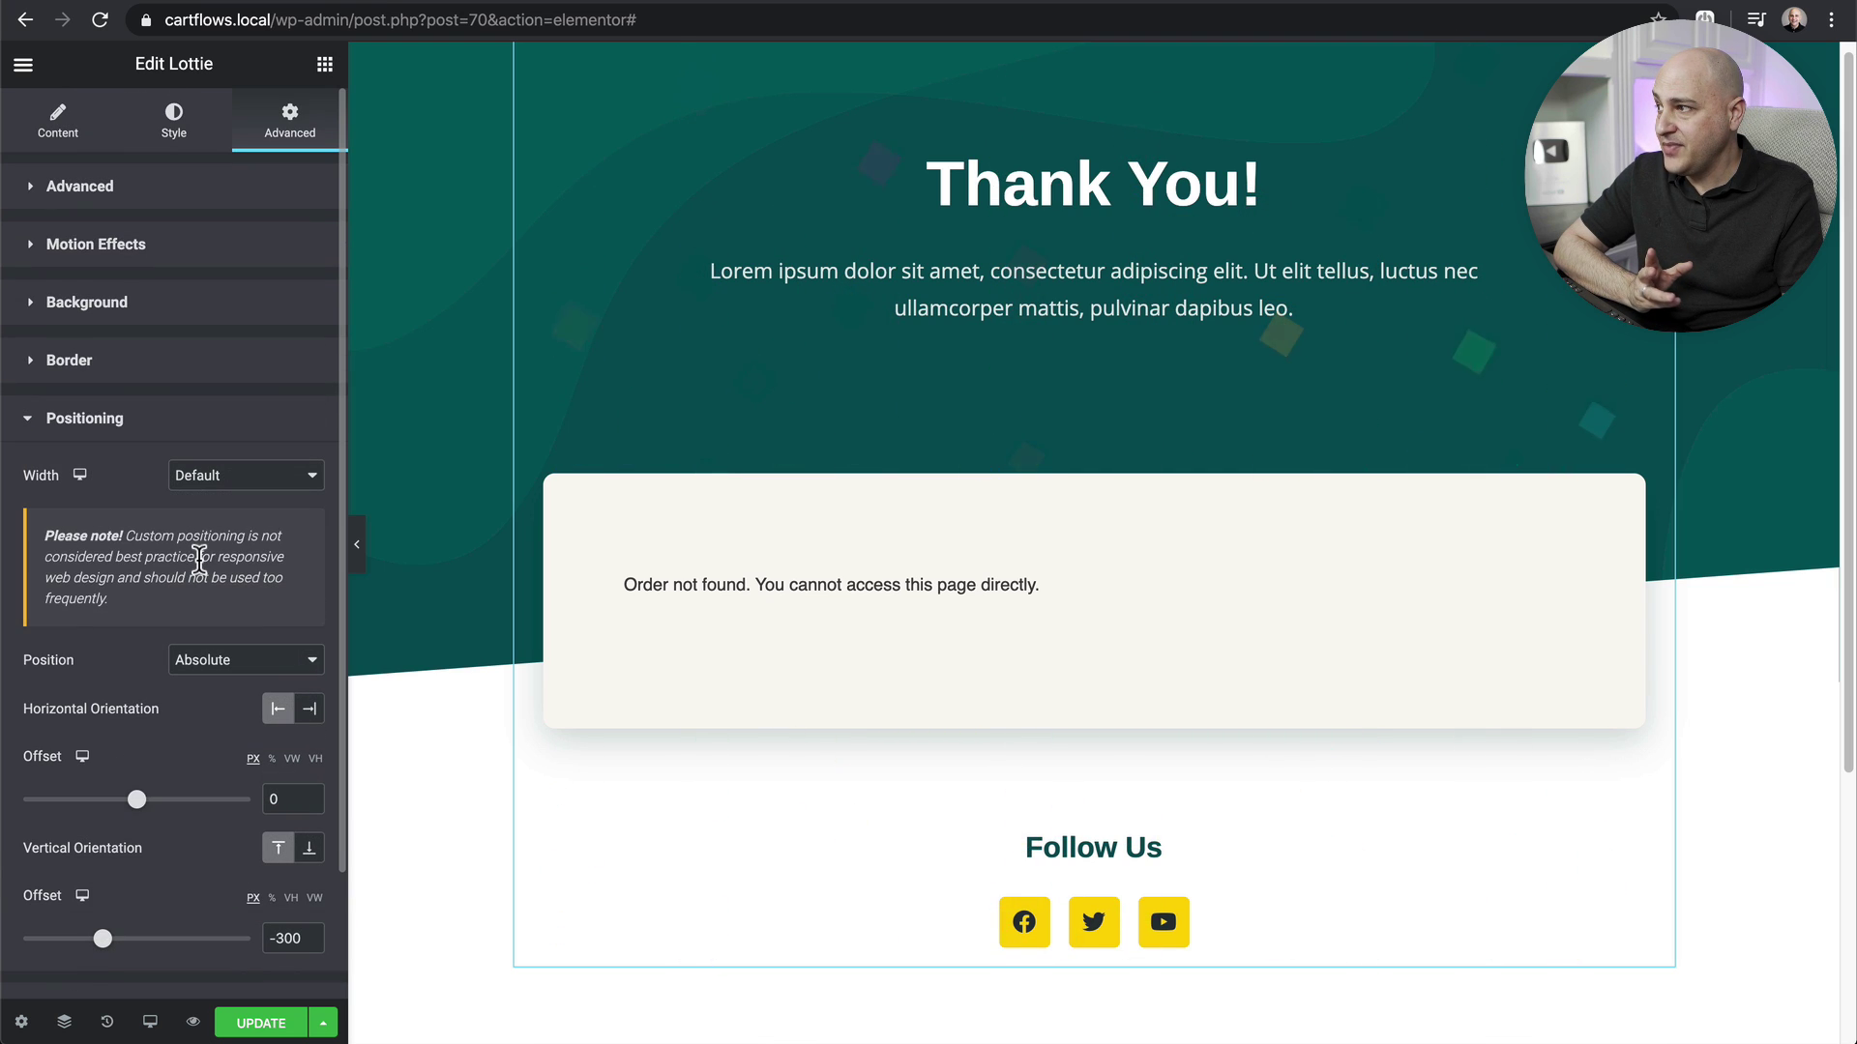
click(108, 206)
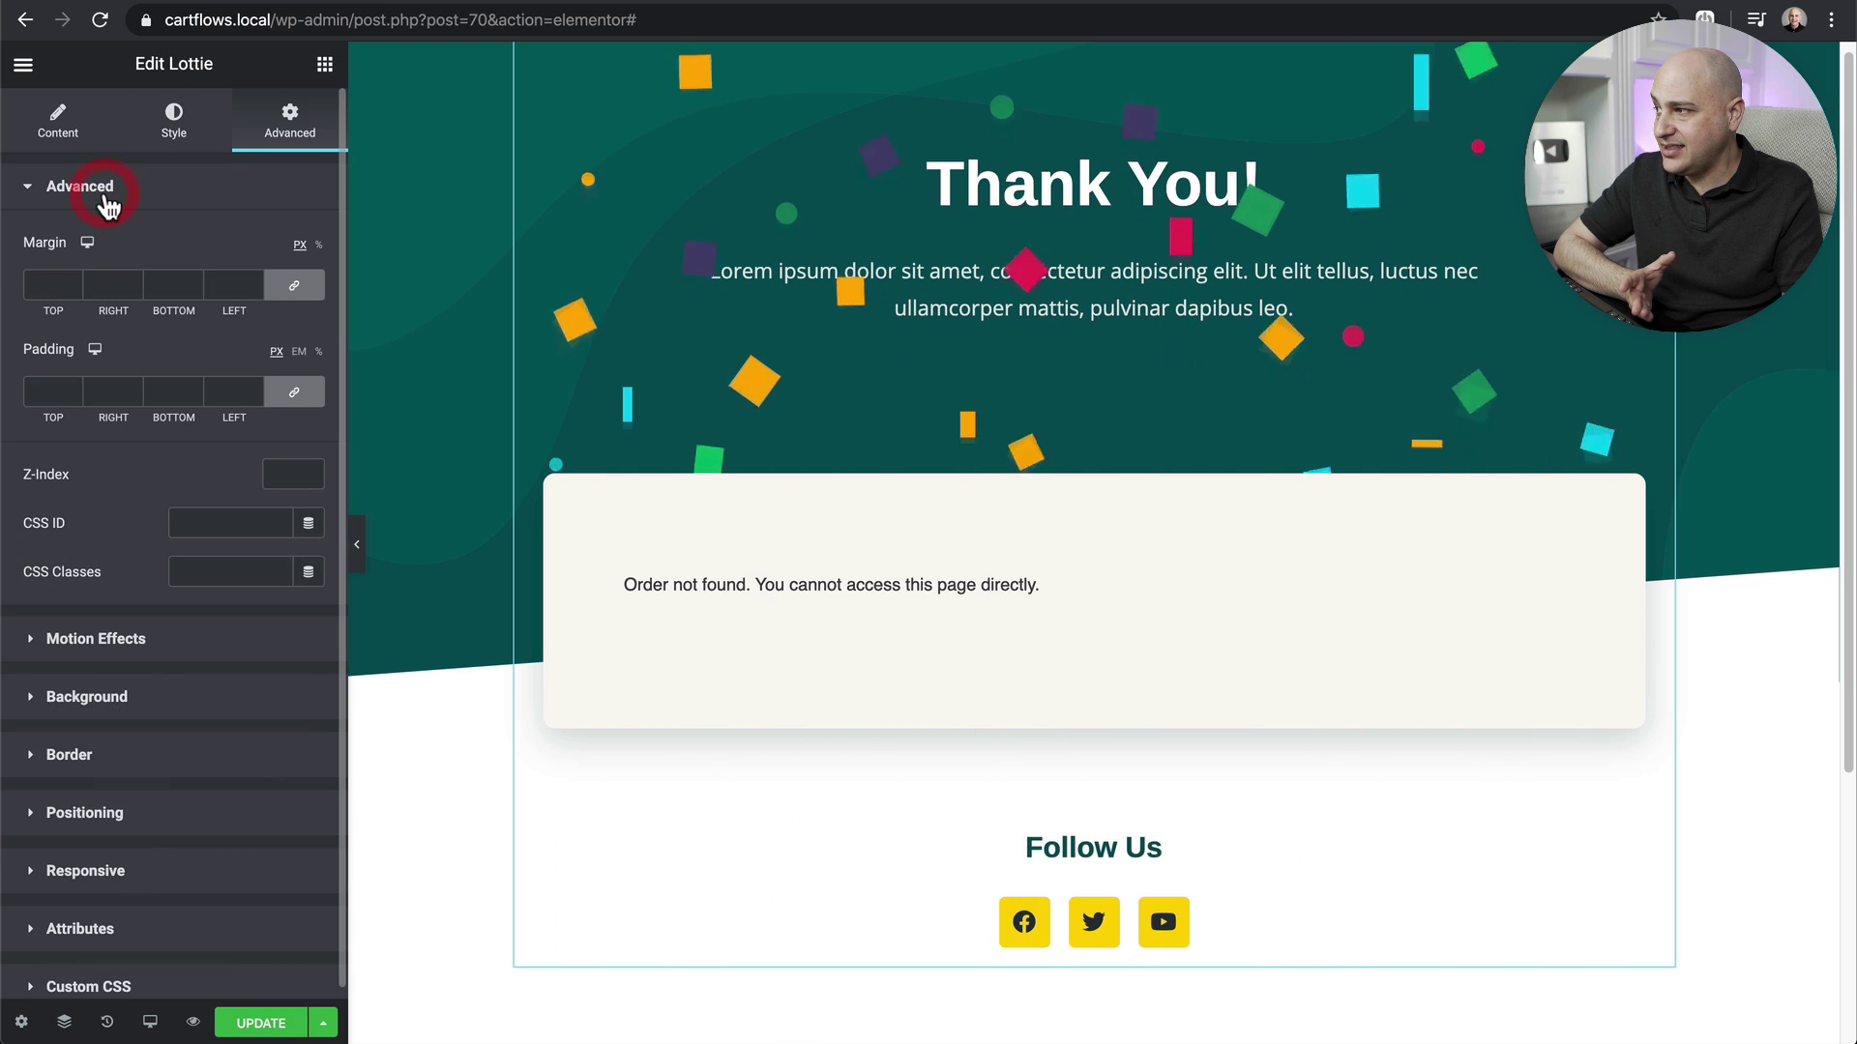
click(310, 471)
click(310, 471)
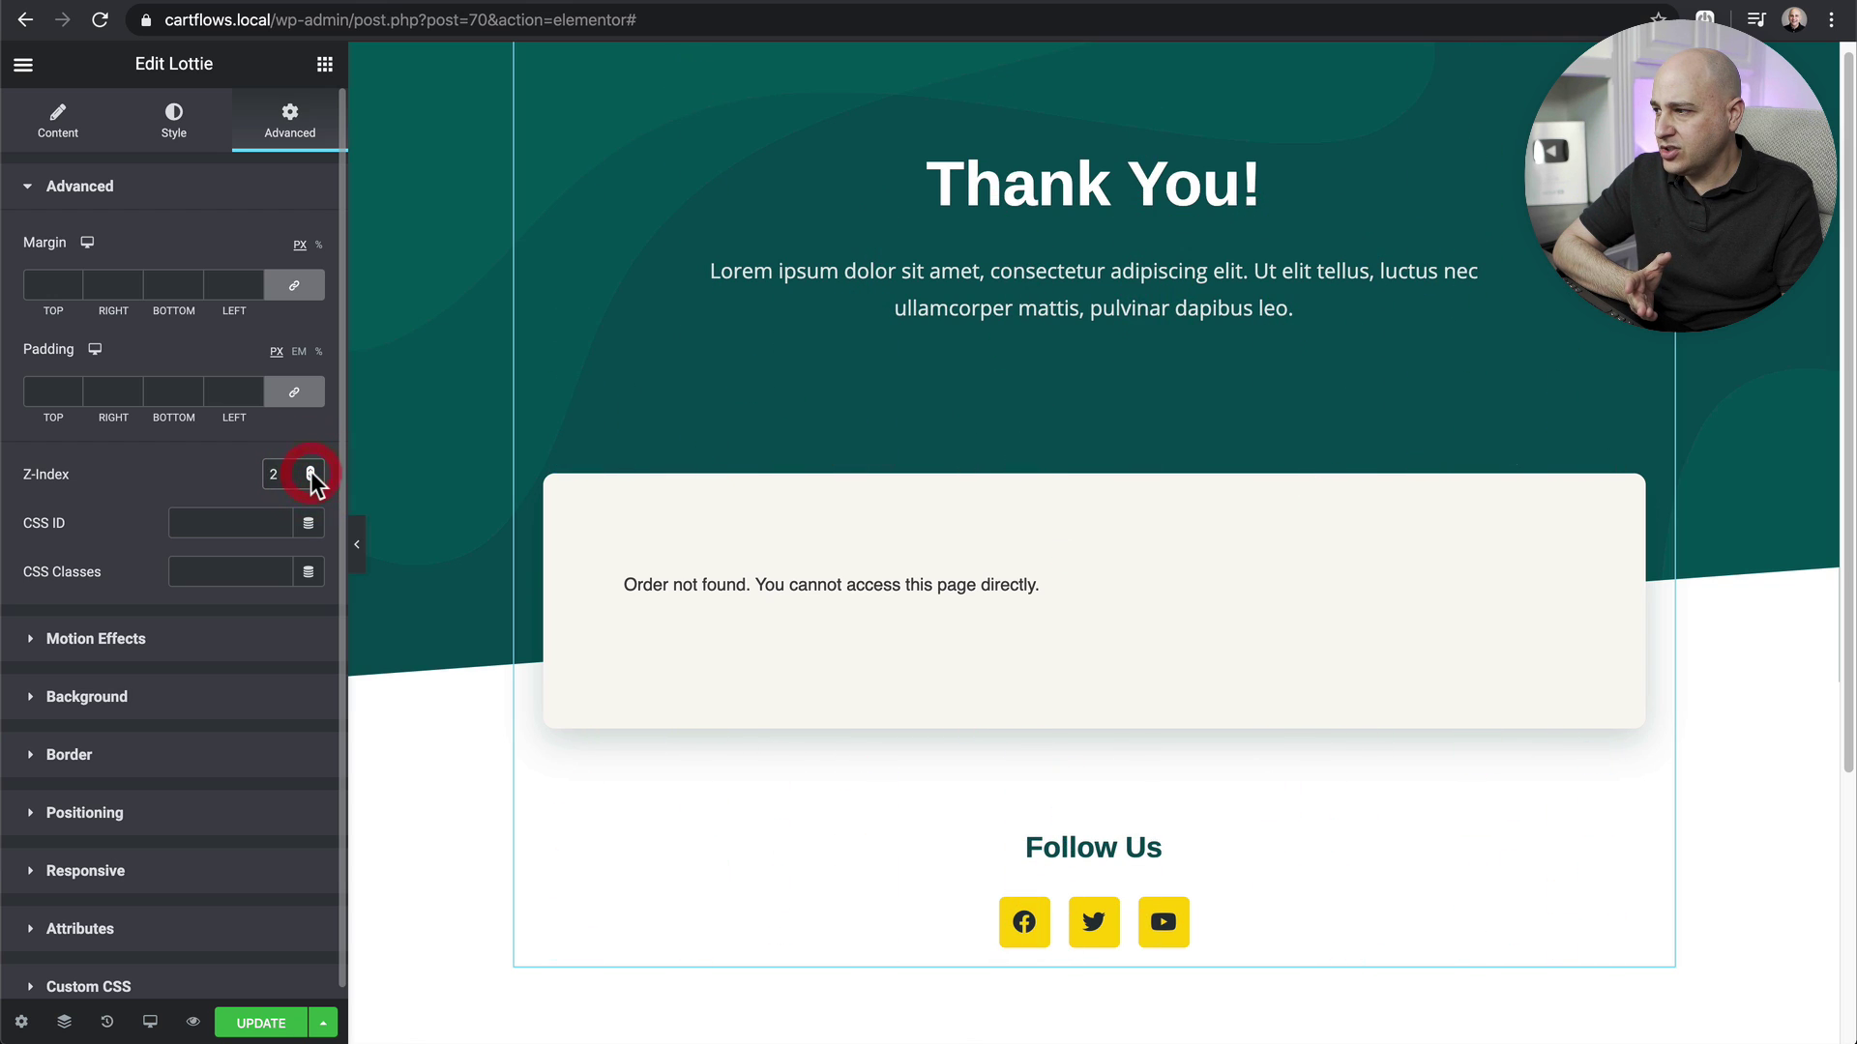
click(311, 471)
click(309, 478)
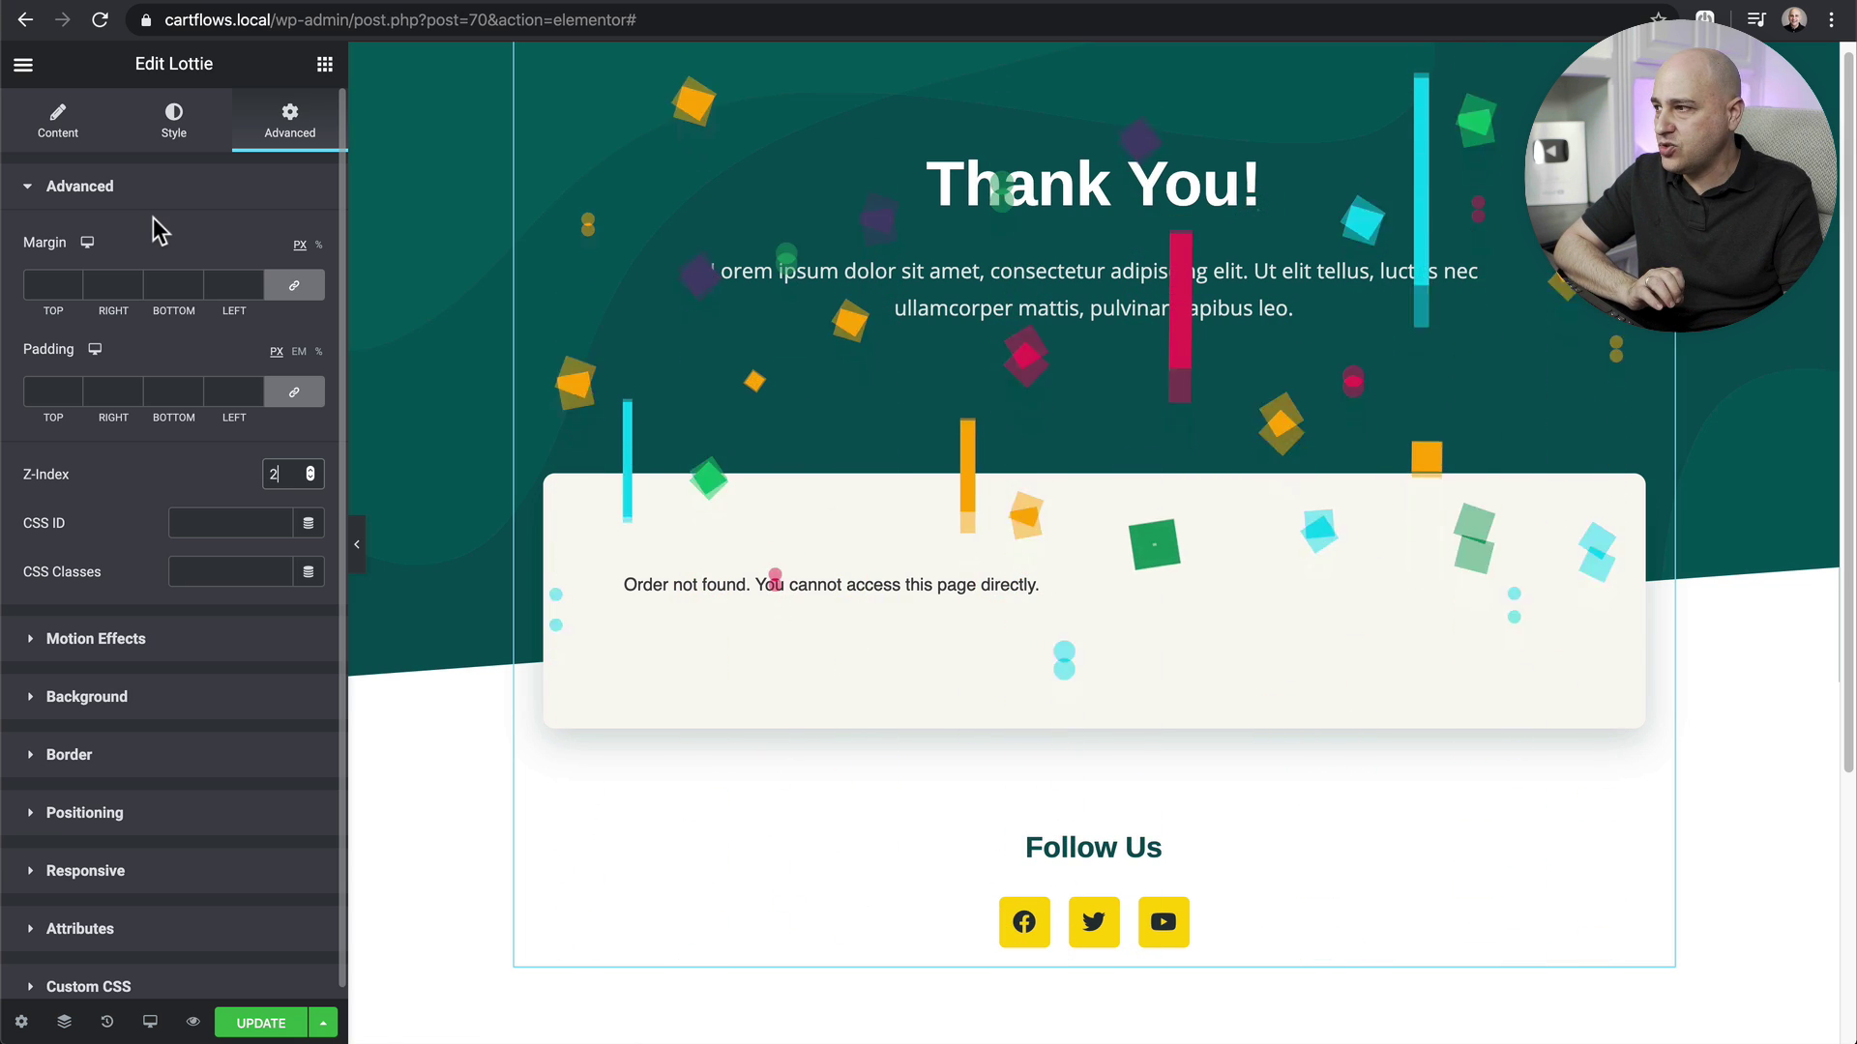
- Turn off looping for the confetti animation and update the page
click(73, 143)
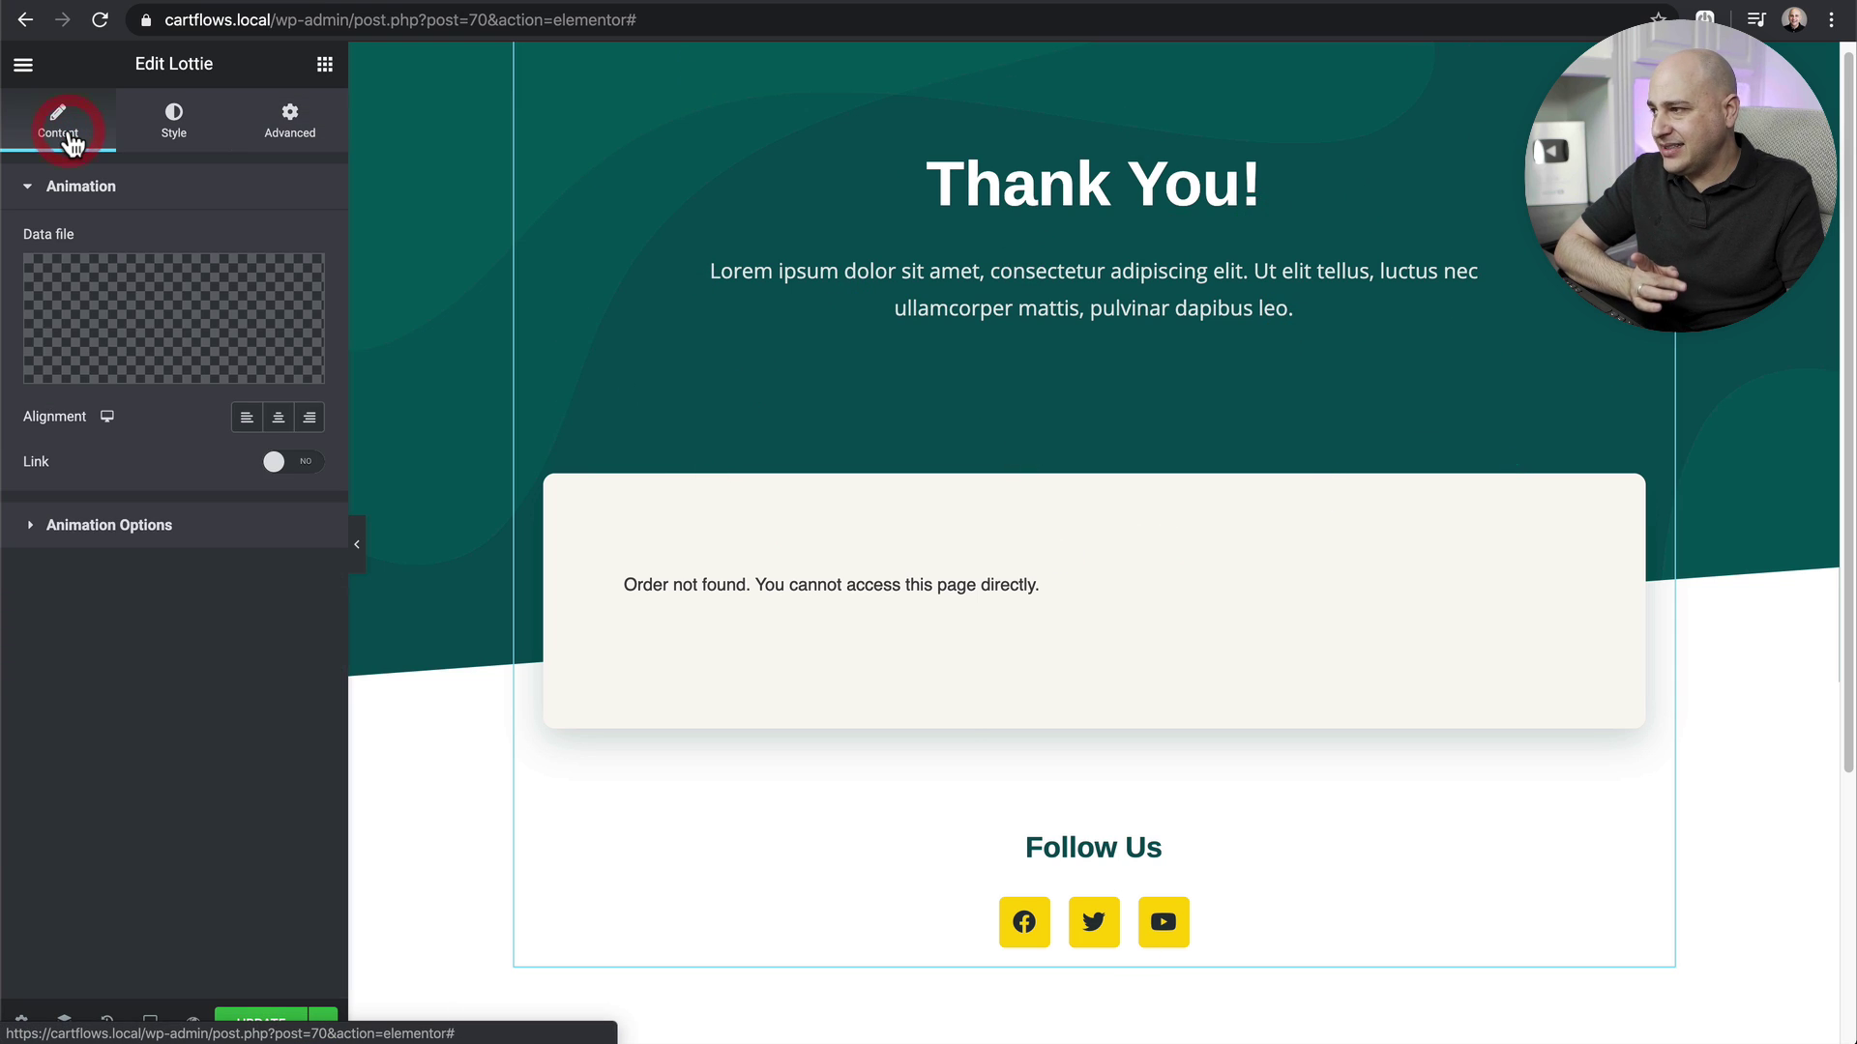
click(97, 527)
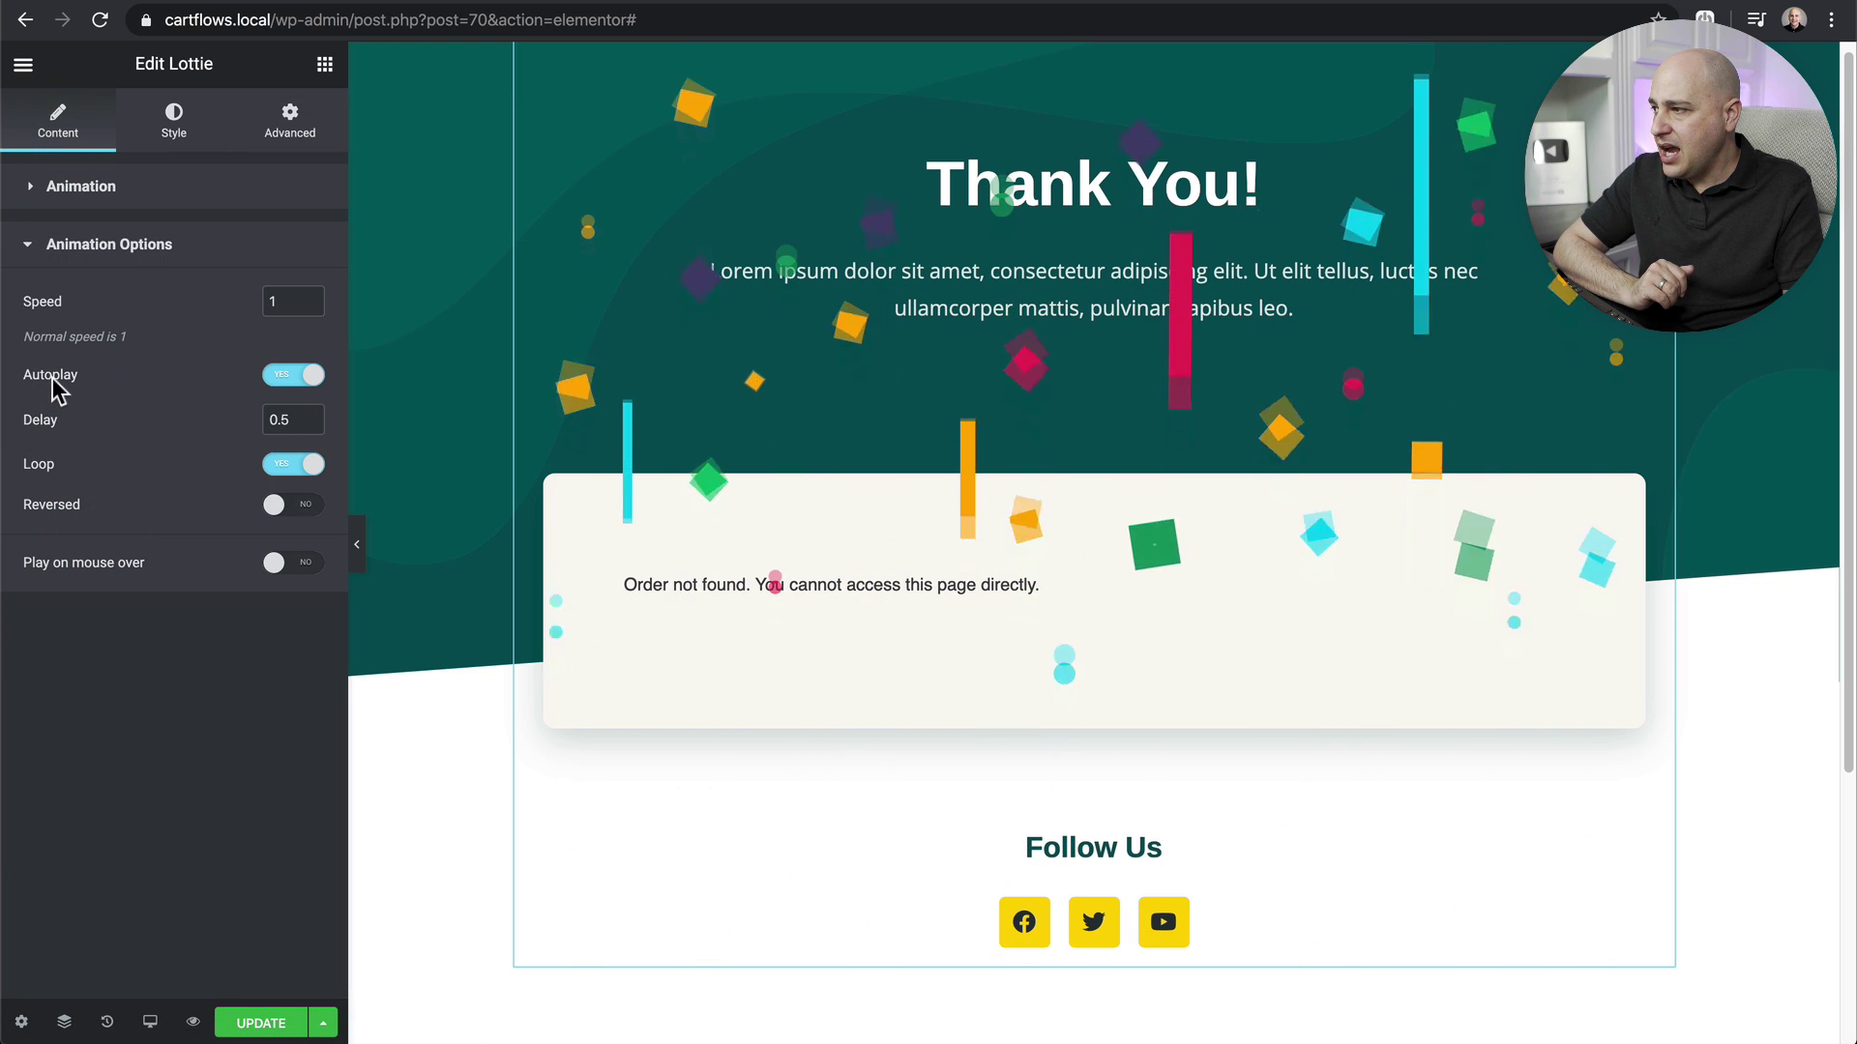
click(292, 465)
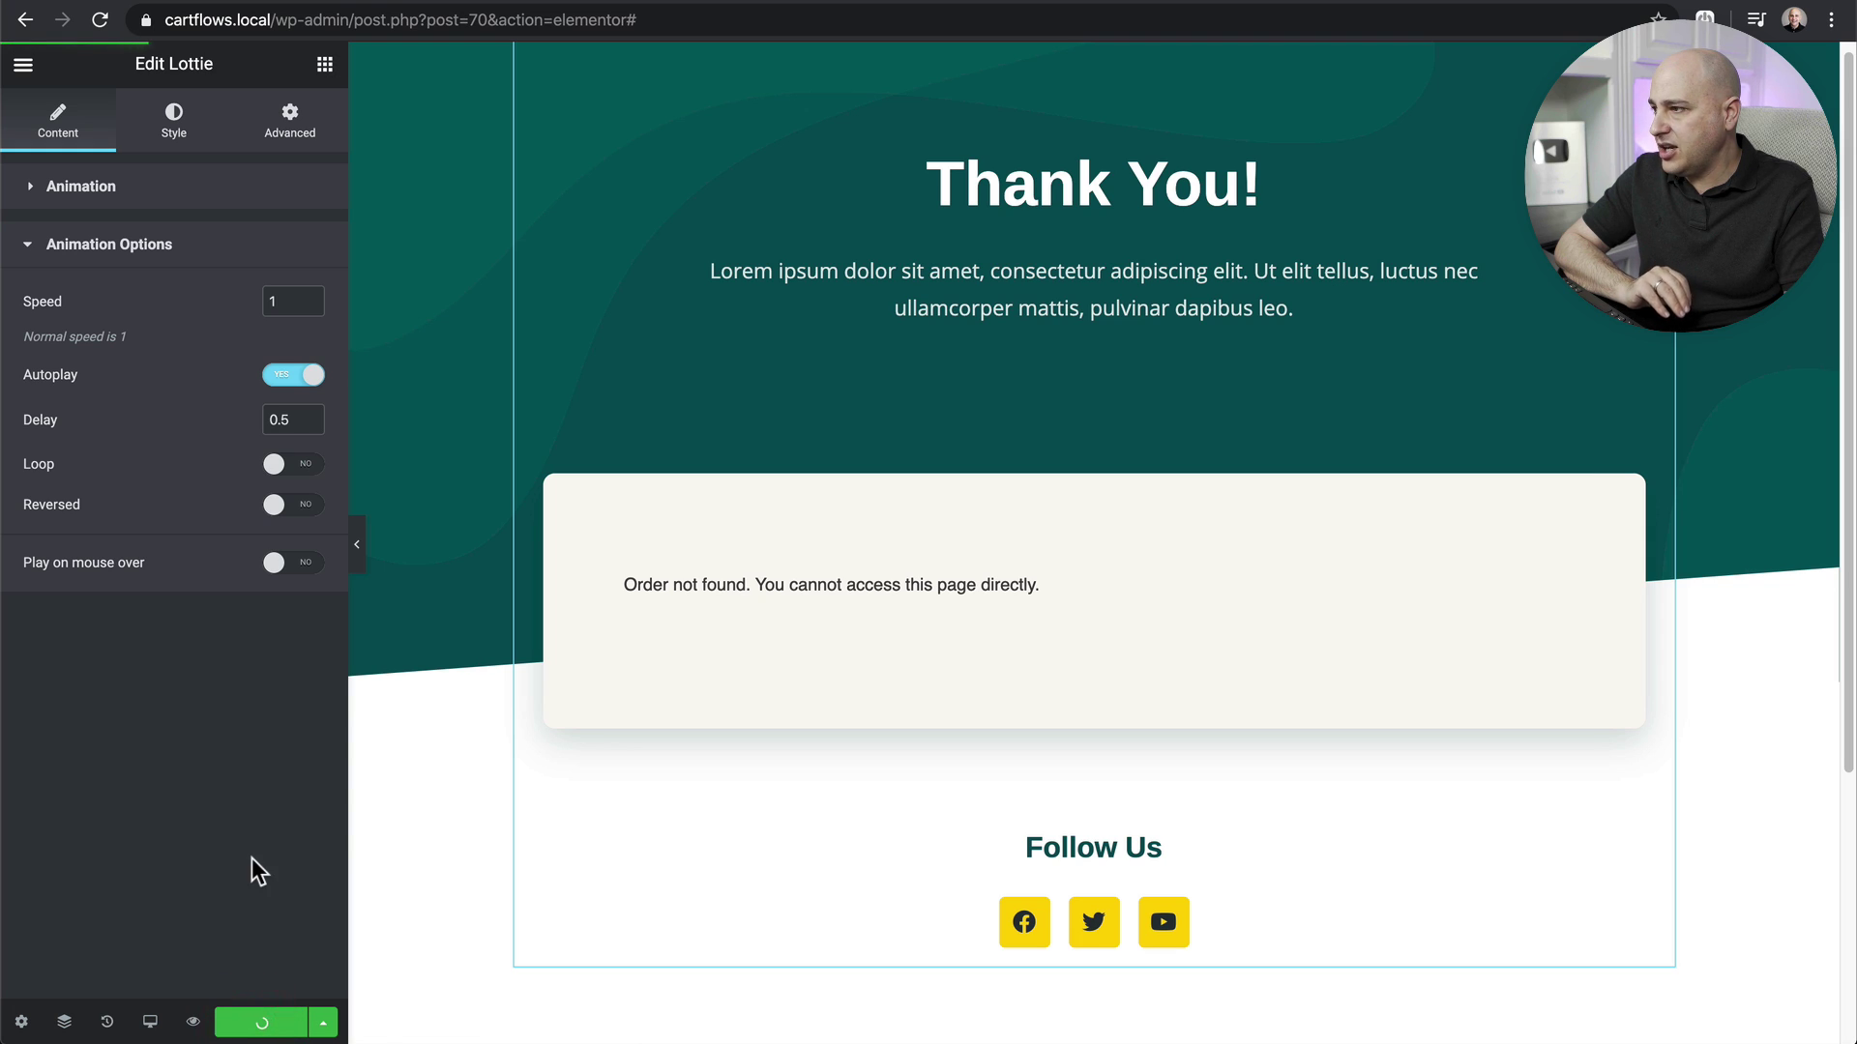
- Exit the editor to the WordPress dashboard and open the Email Marketing Thank You step's live page
click(25, 68)
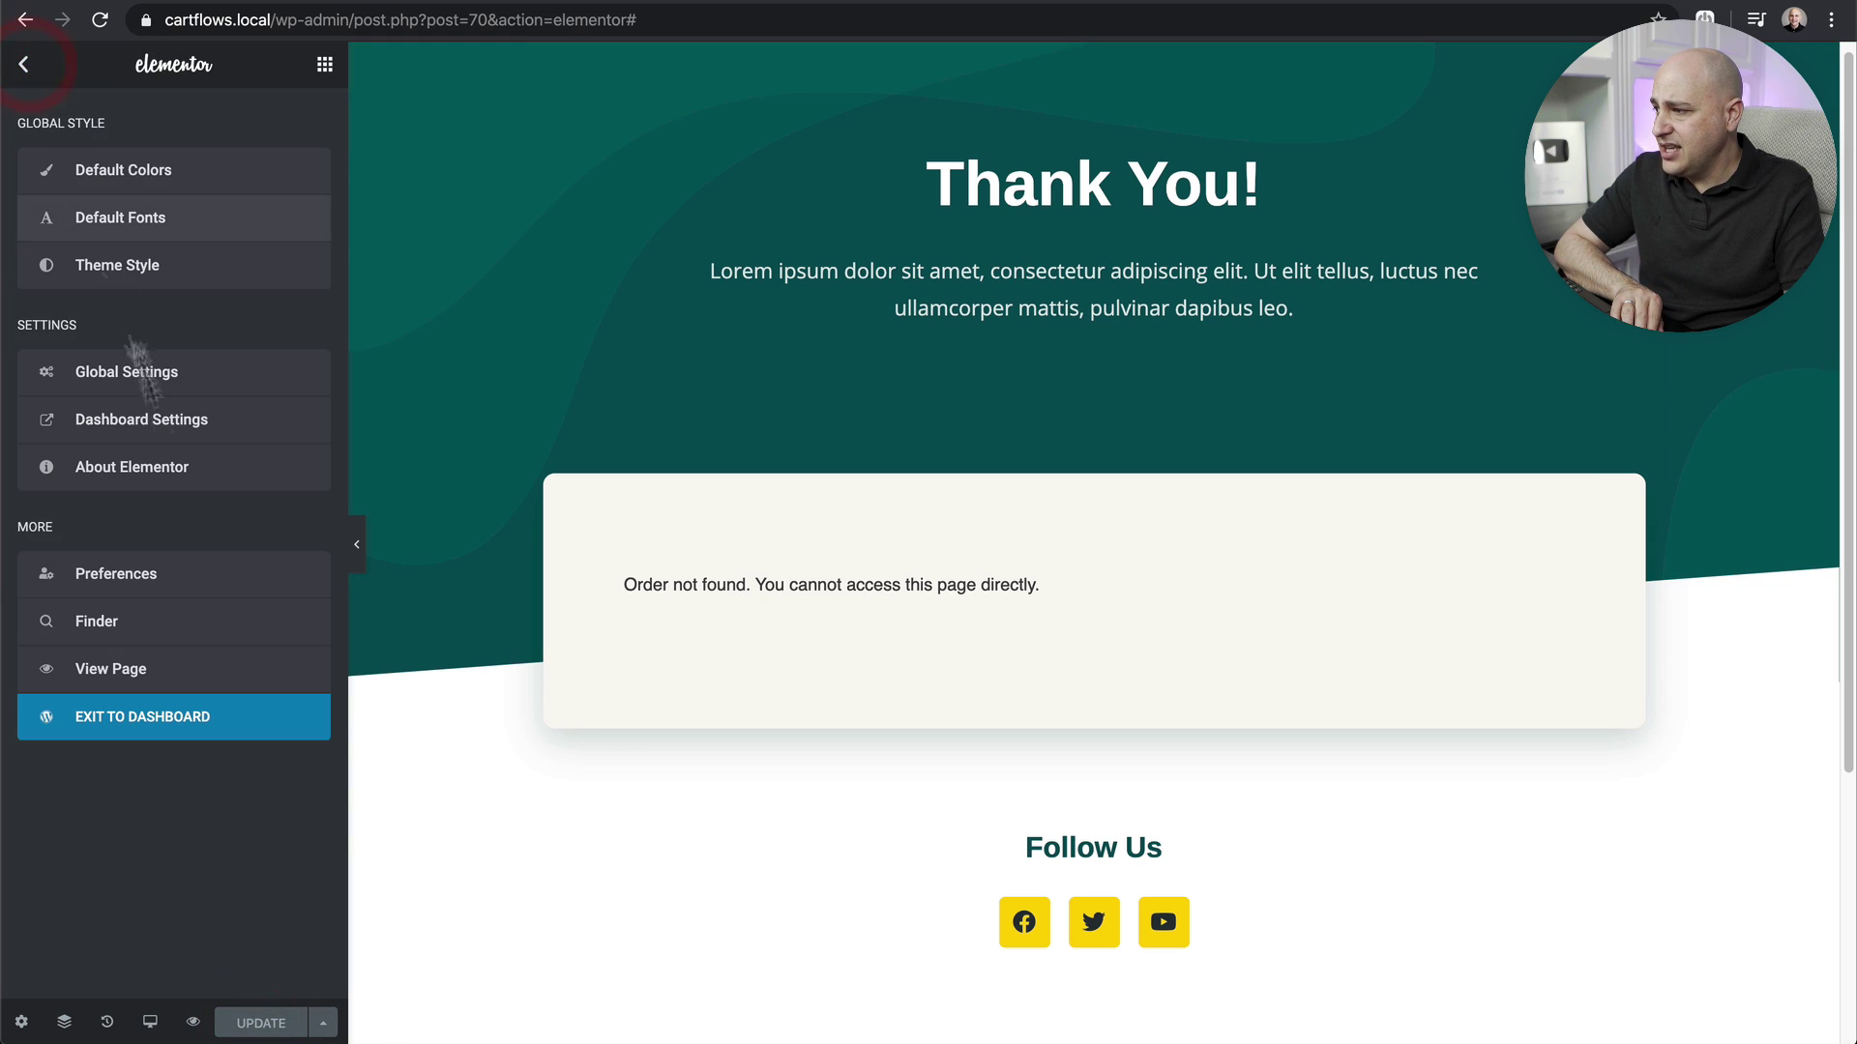
click(137, 721)
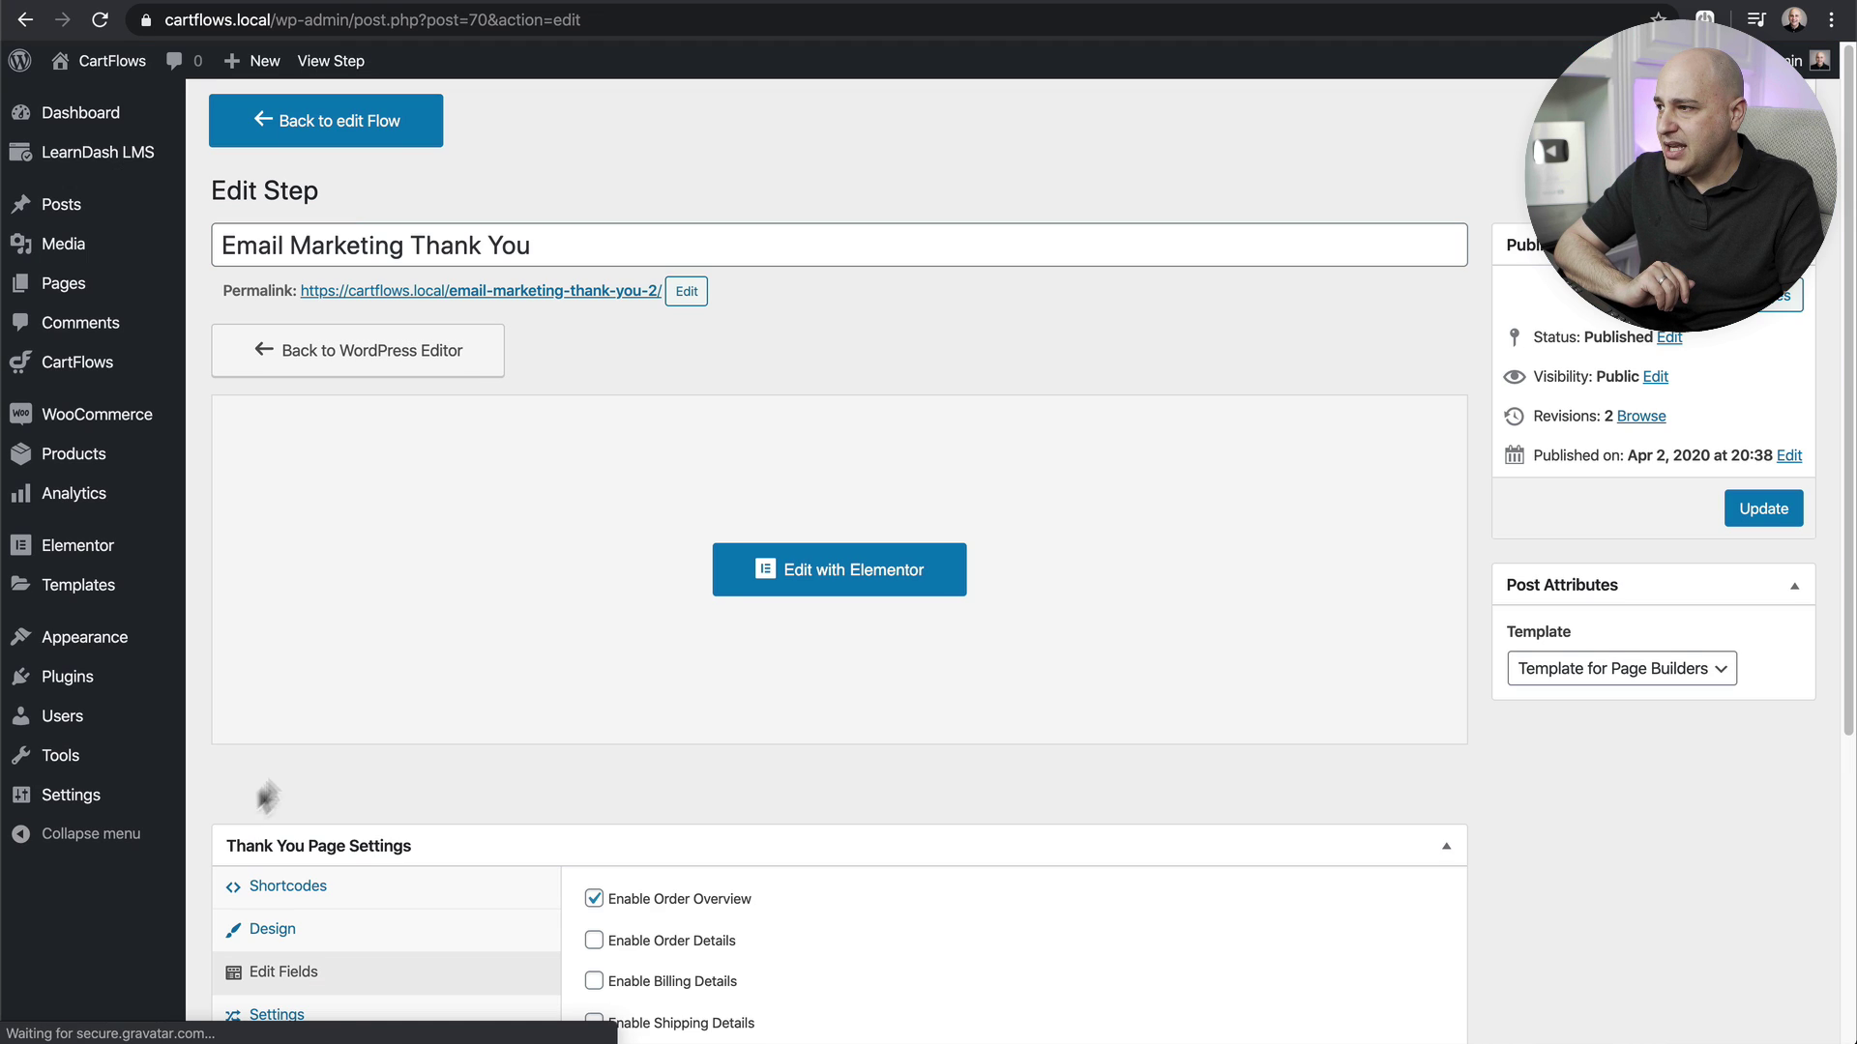
click(571, 292)
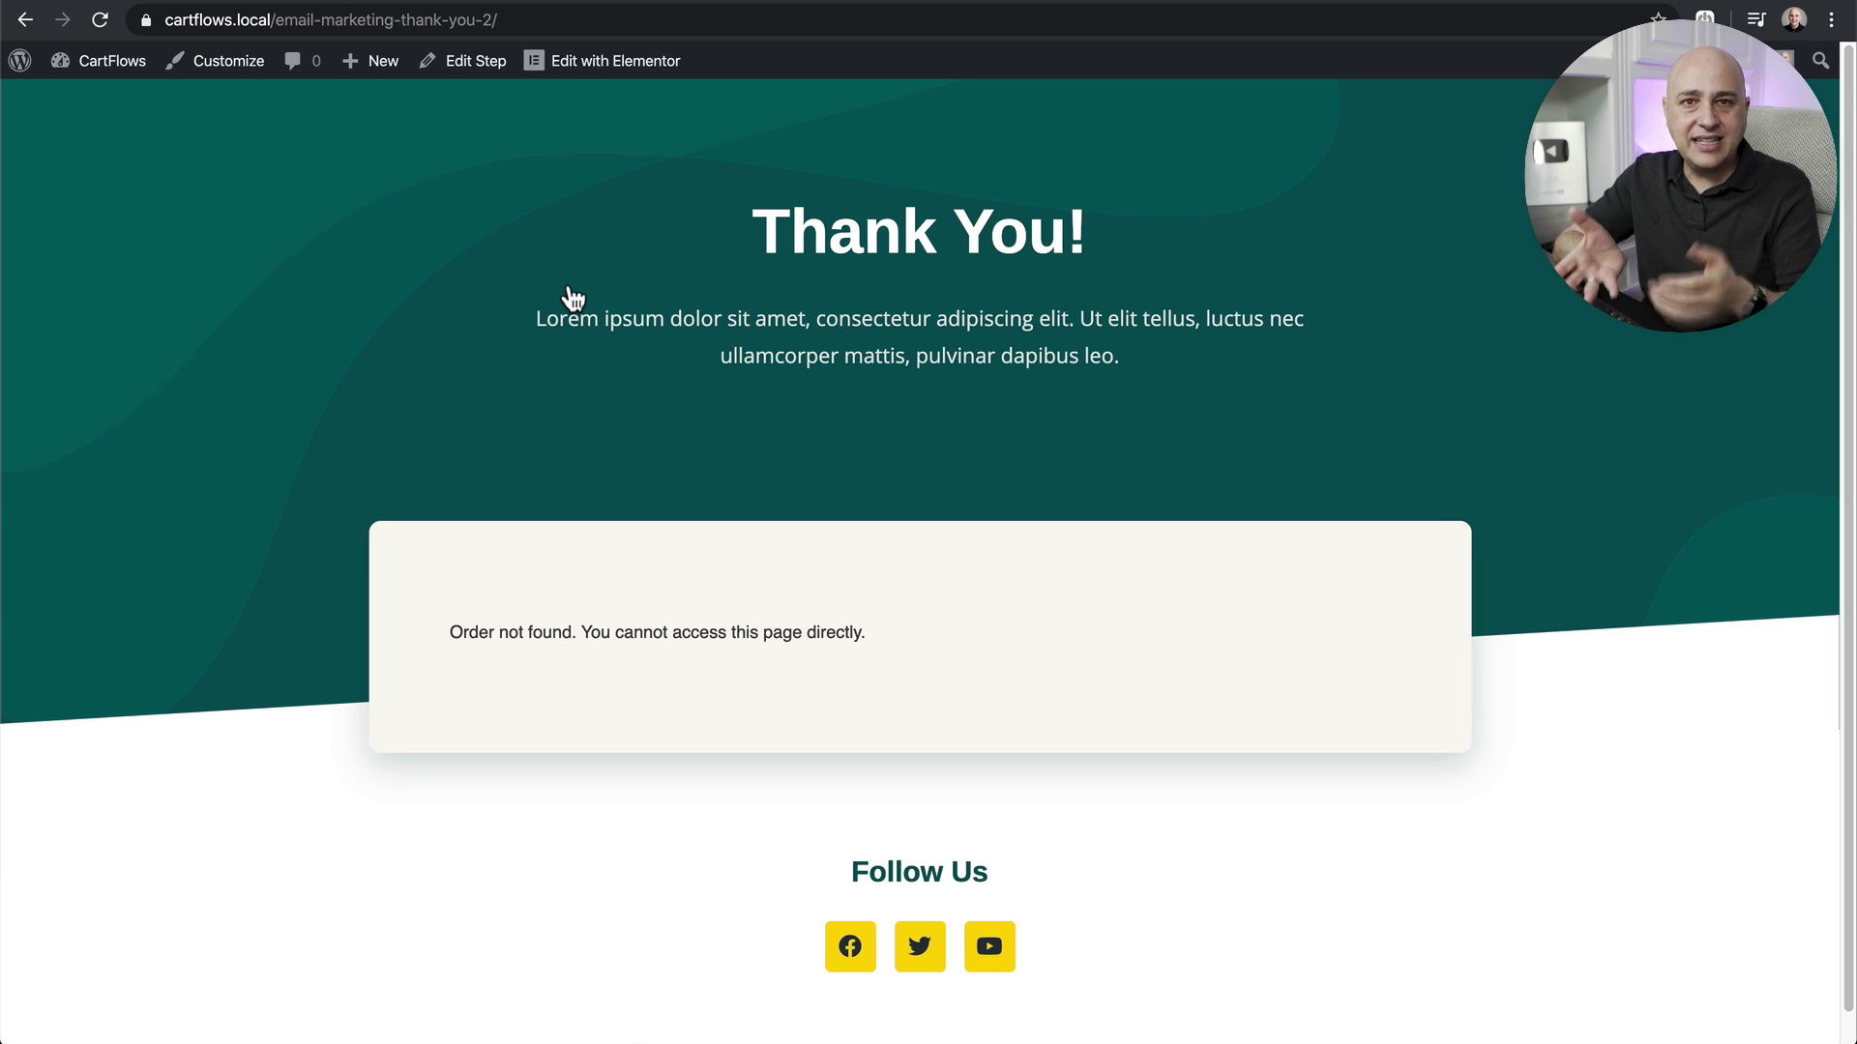
- Switch to the LottieFiles site, open its home page and browse the featured animations
click(1502, 4)
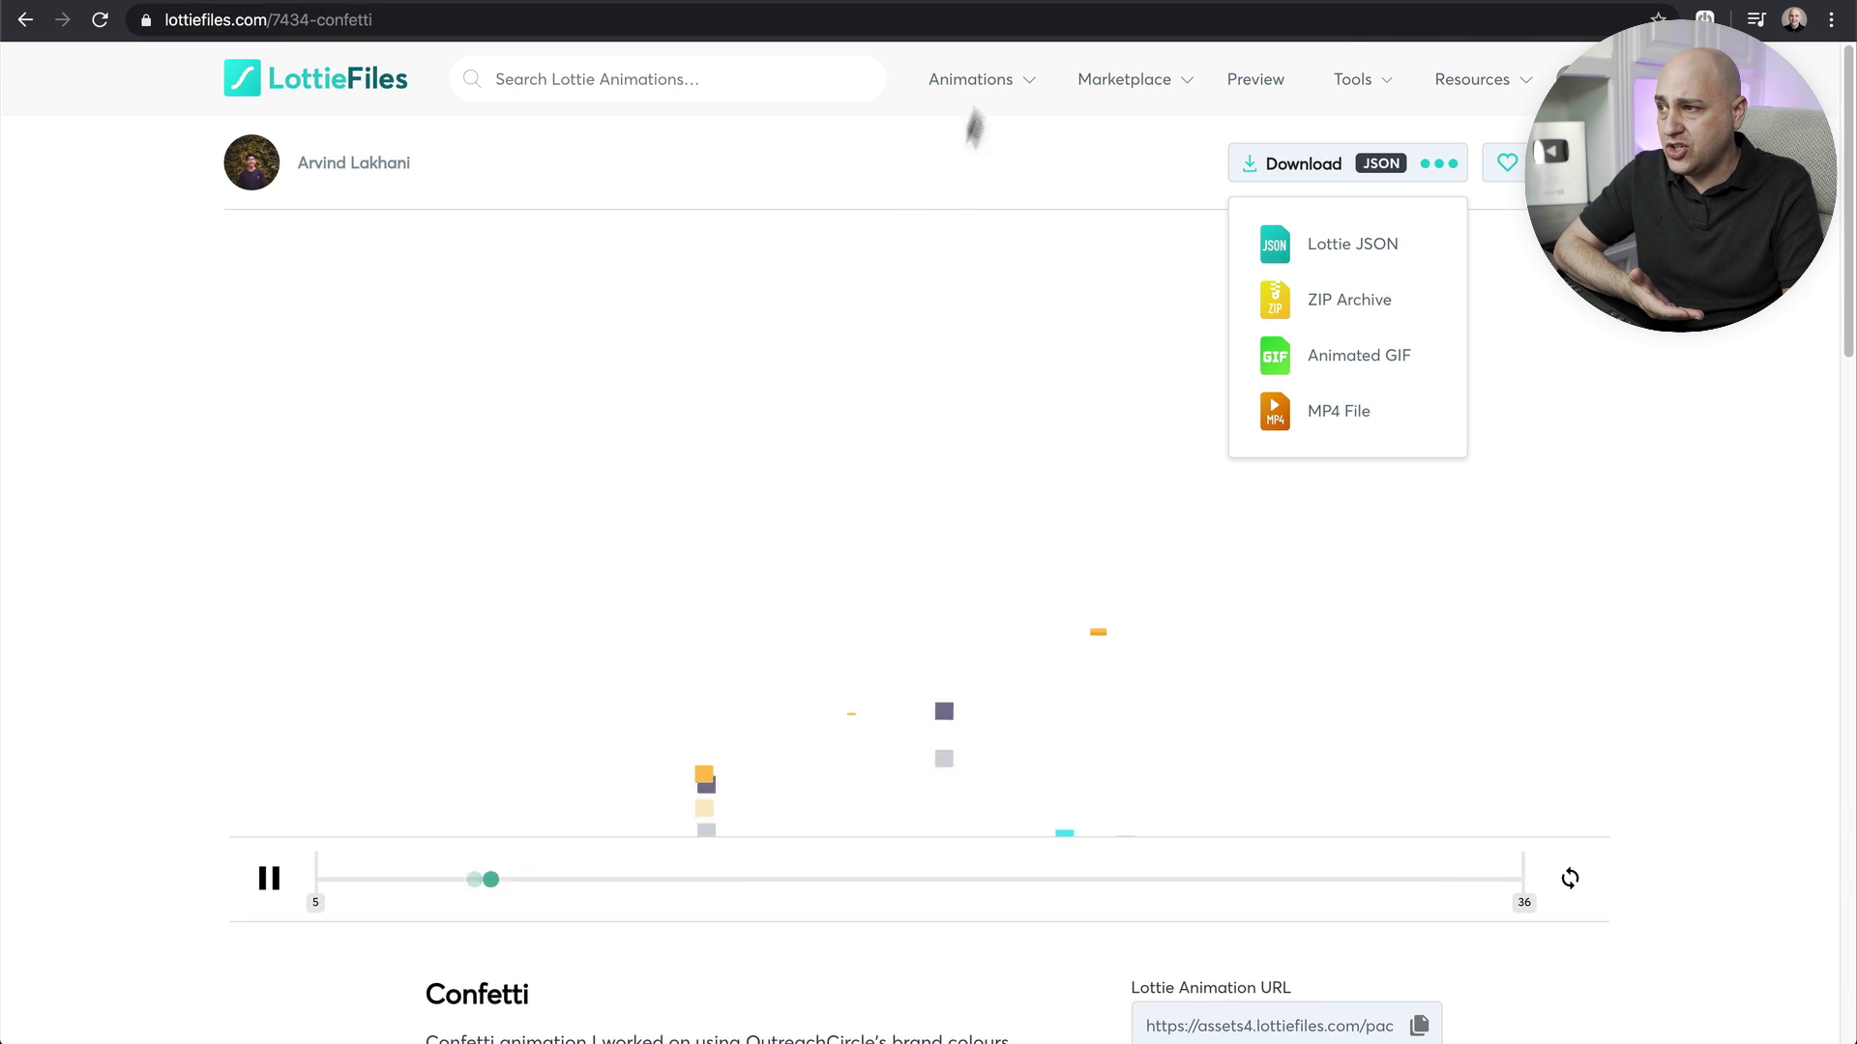
mouse_move(985, 85)
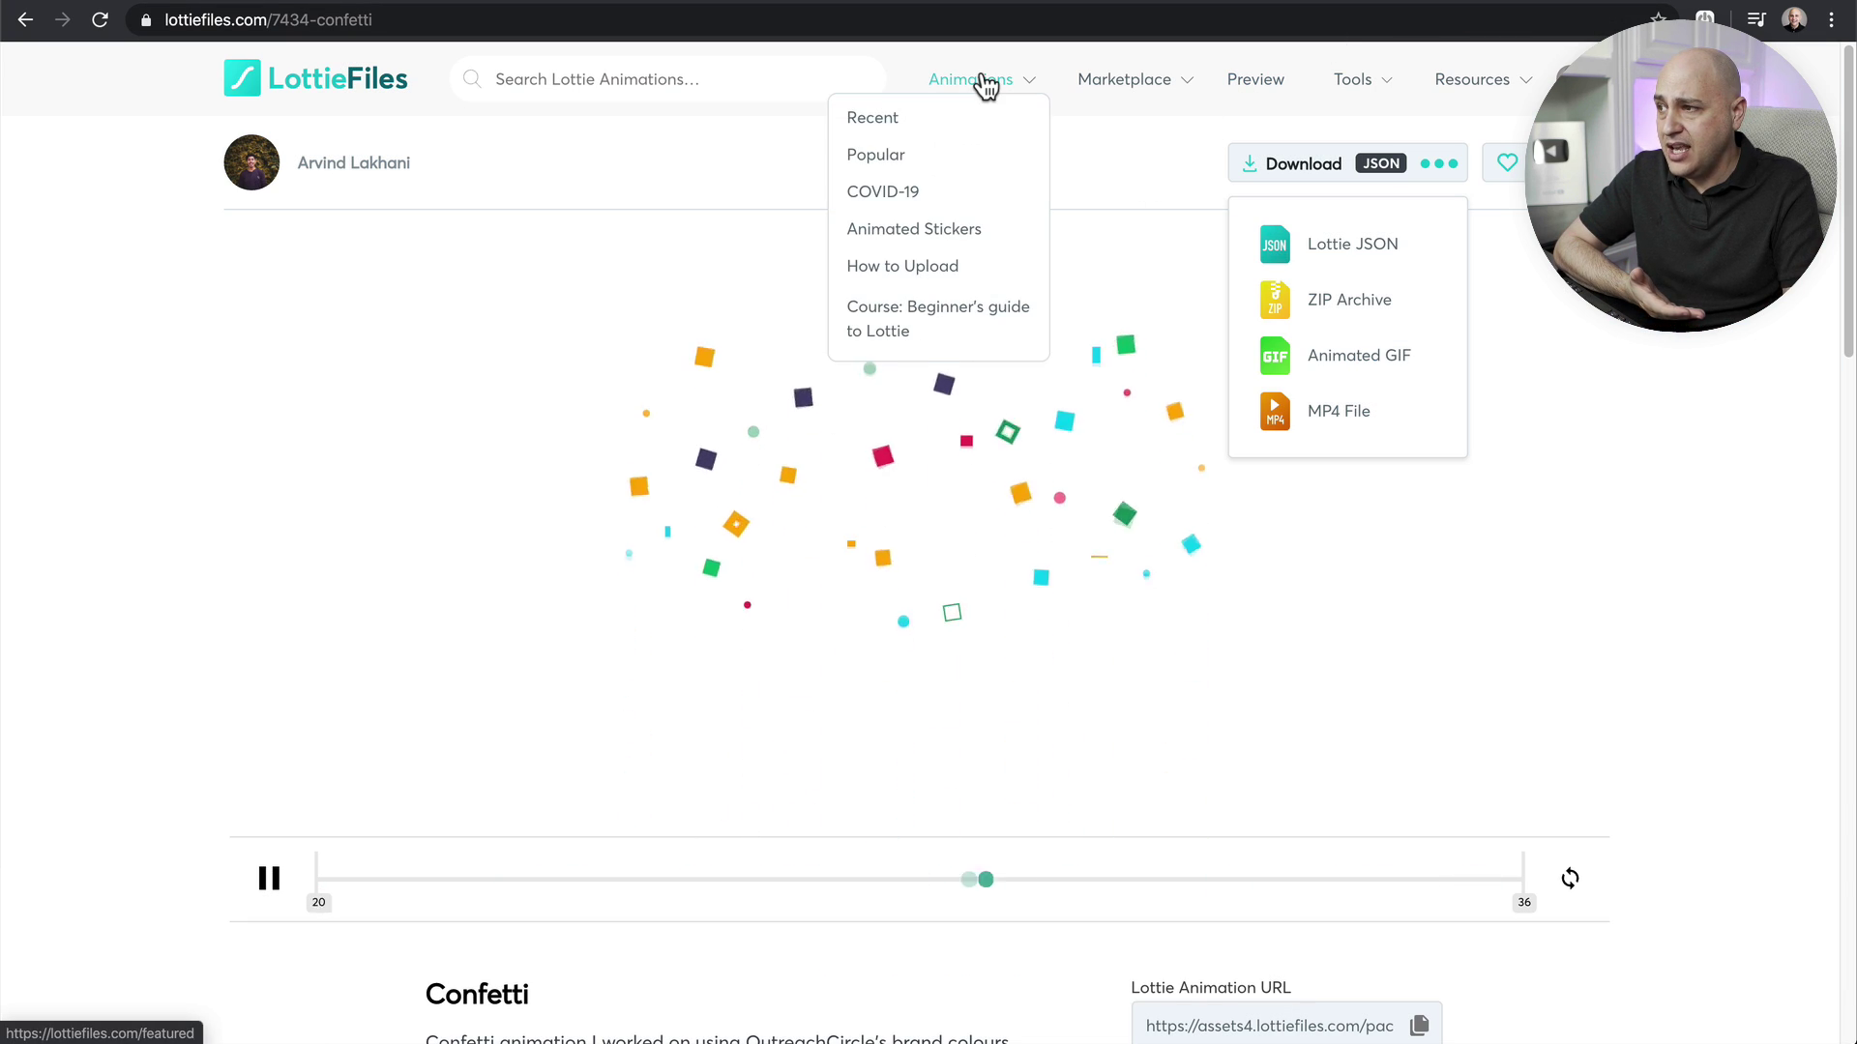
click(329, 97)
scroll(145, 456, down, 2)
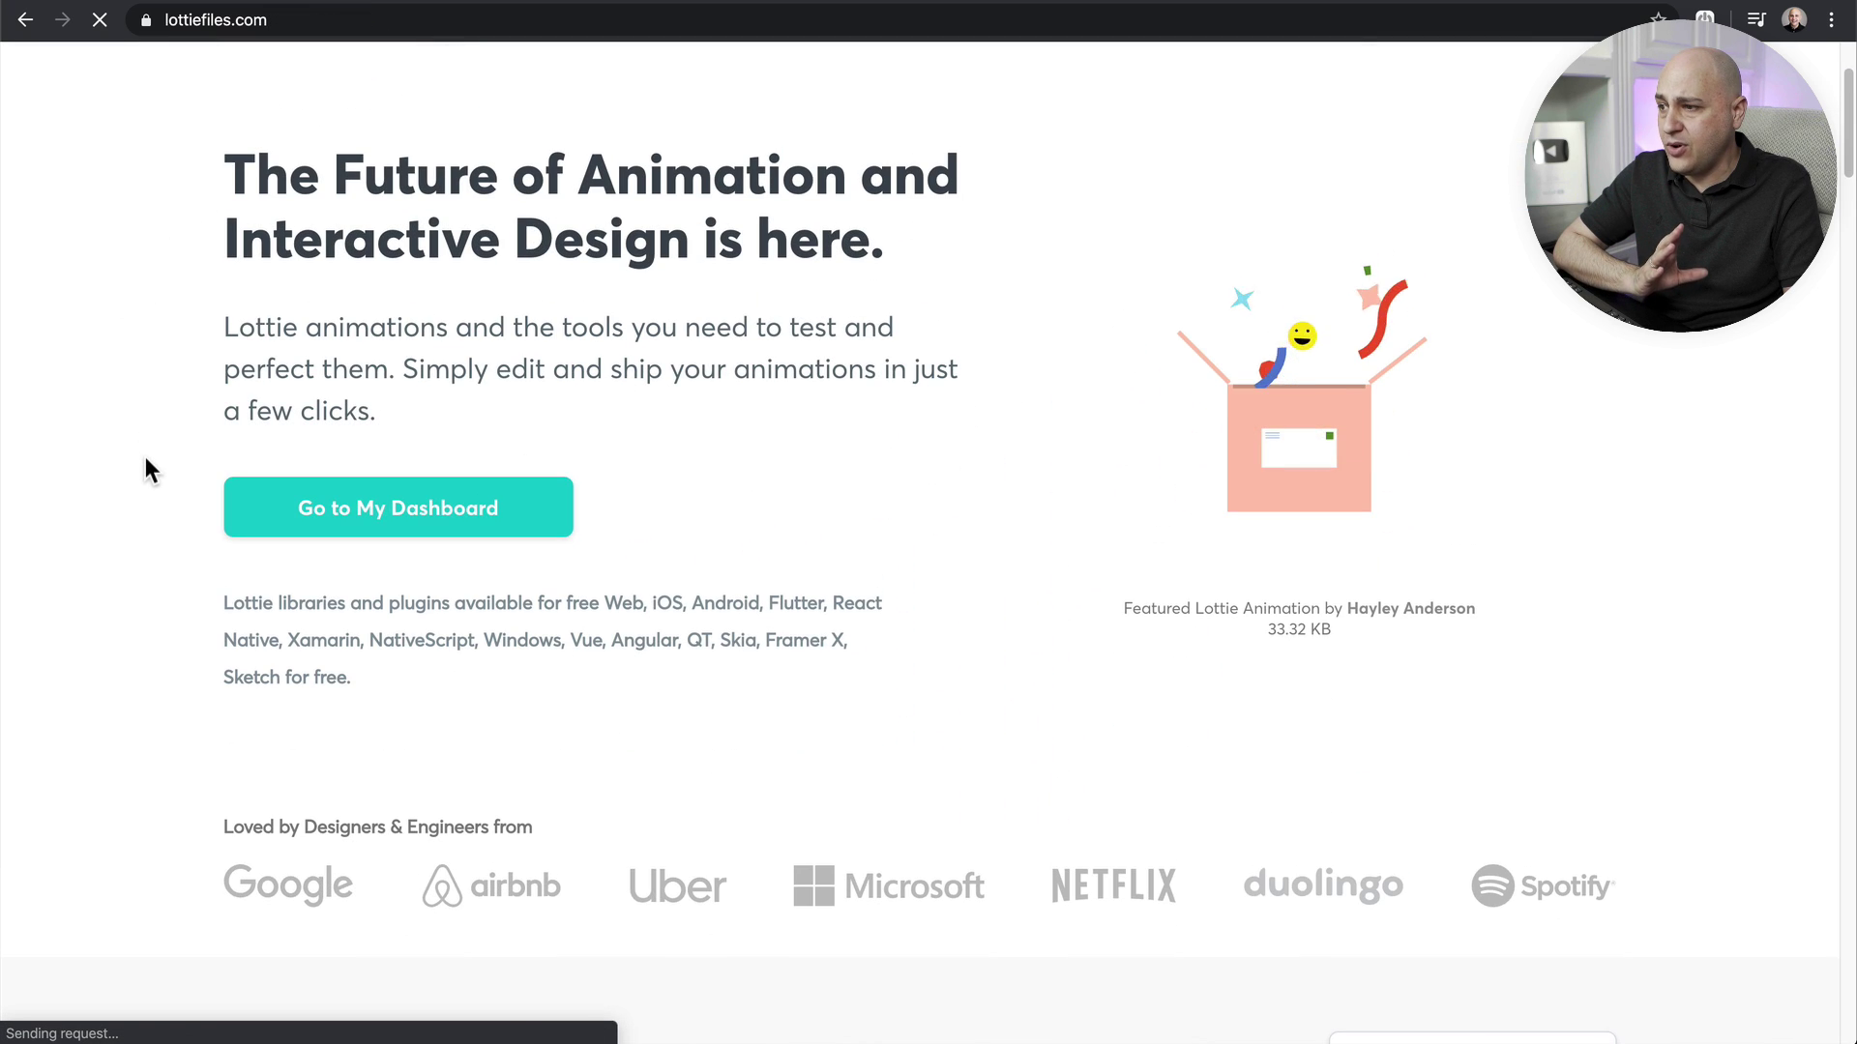
scroll(145, 456, down, 1)
scroll(145, 469, down, 10)
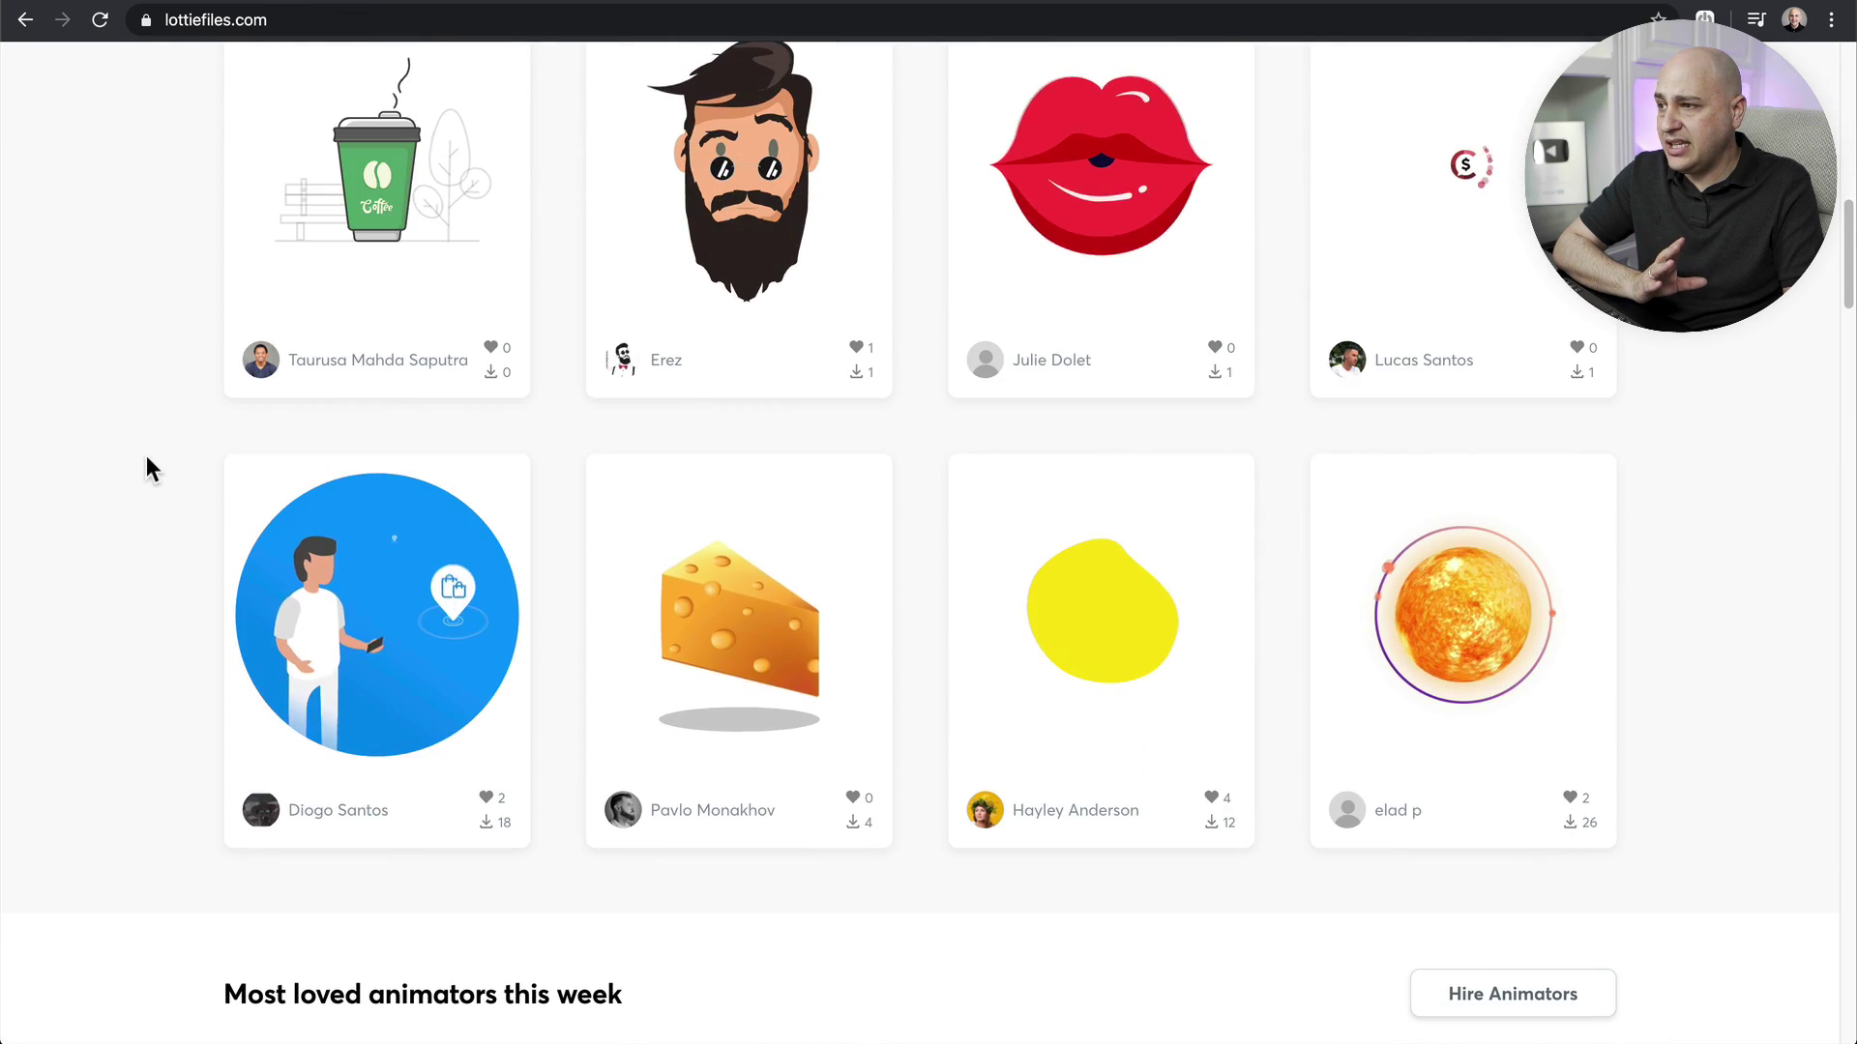
- Look through the rest of the LottieFiles home page, open the Marketplace and examine its popular animations and packs
scroll(147, 468, up, 2)
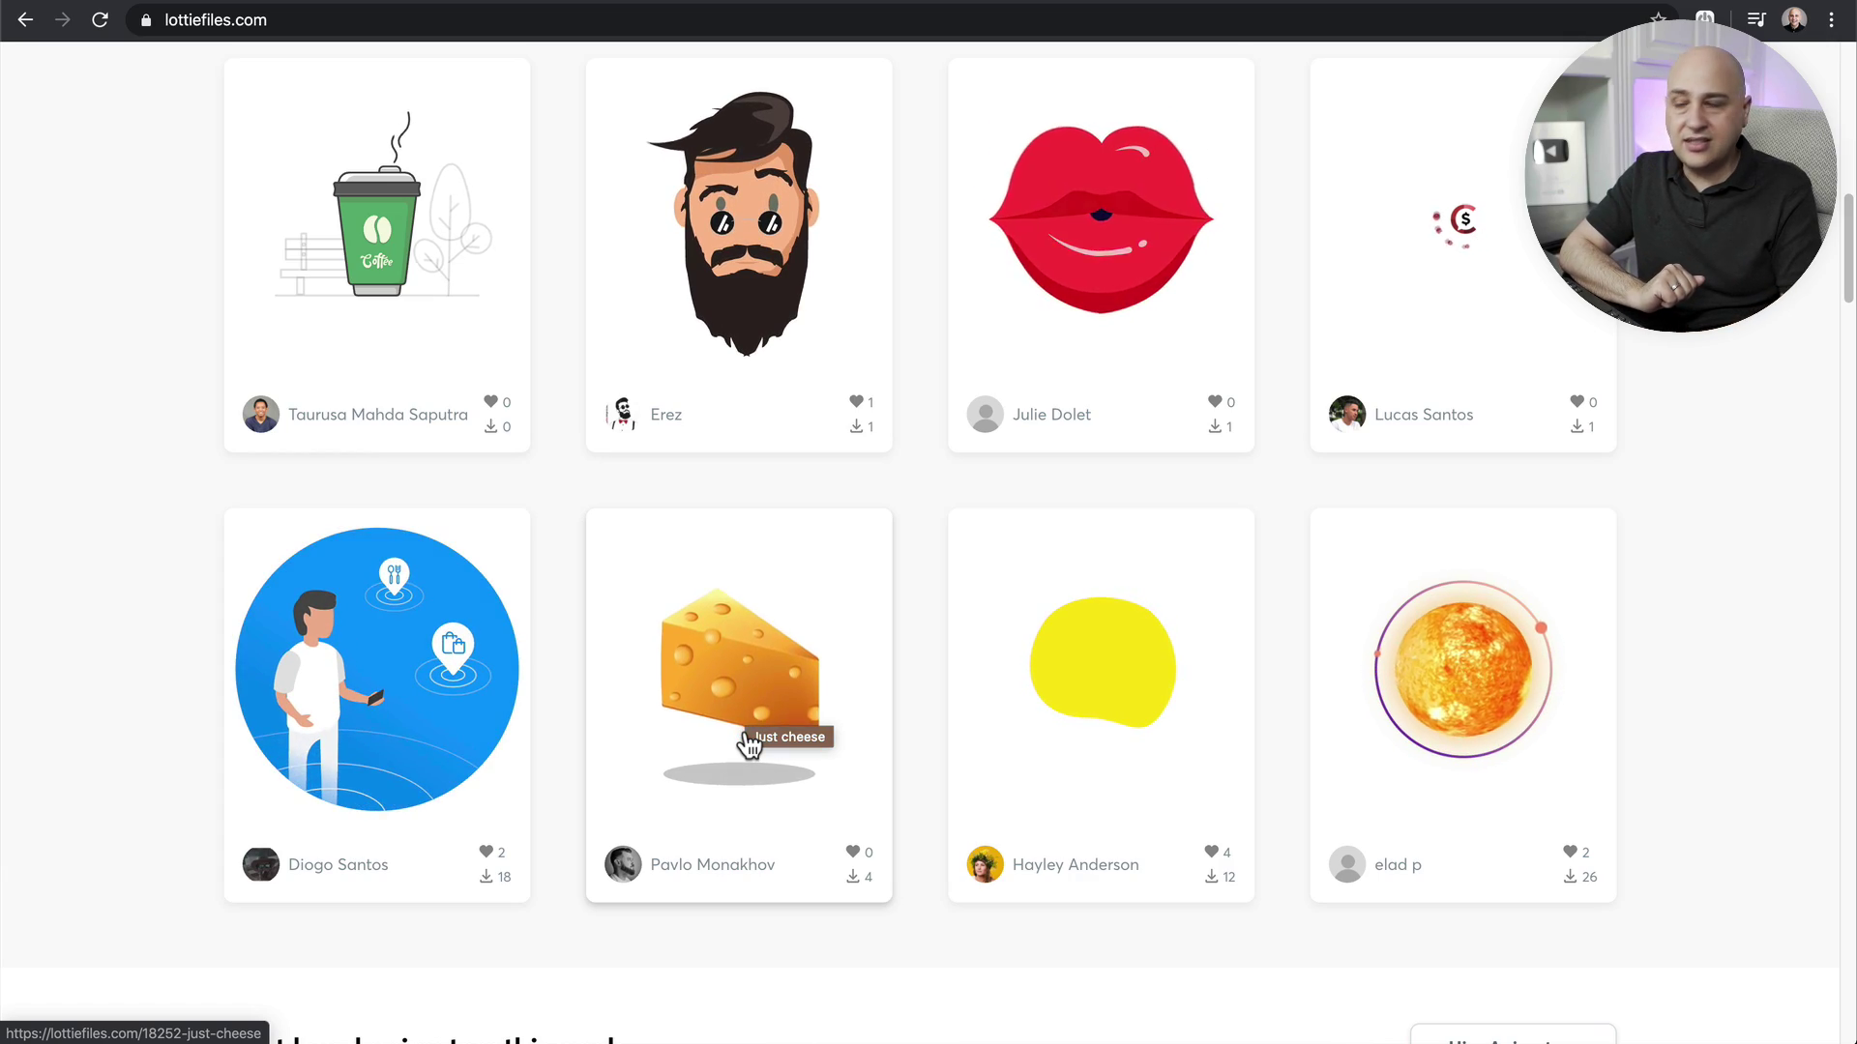
scroll(751, 710, down, 15)
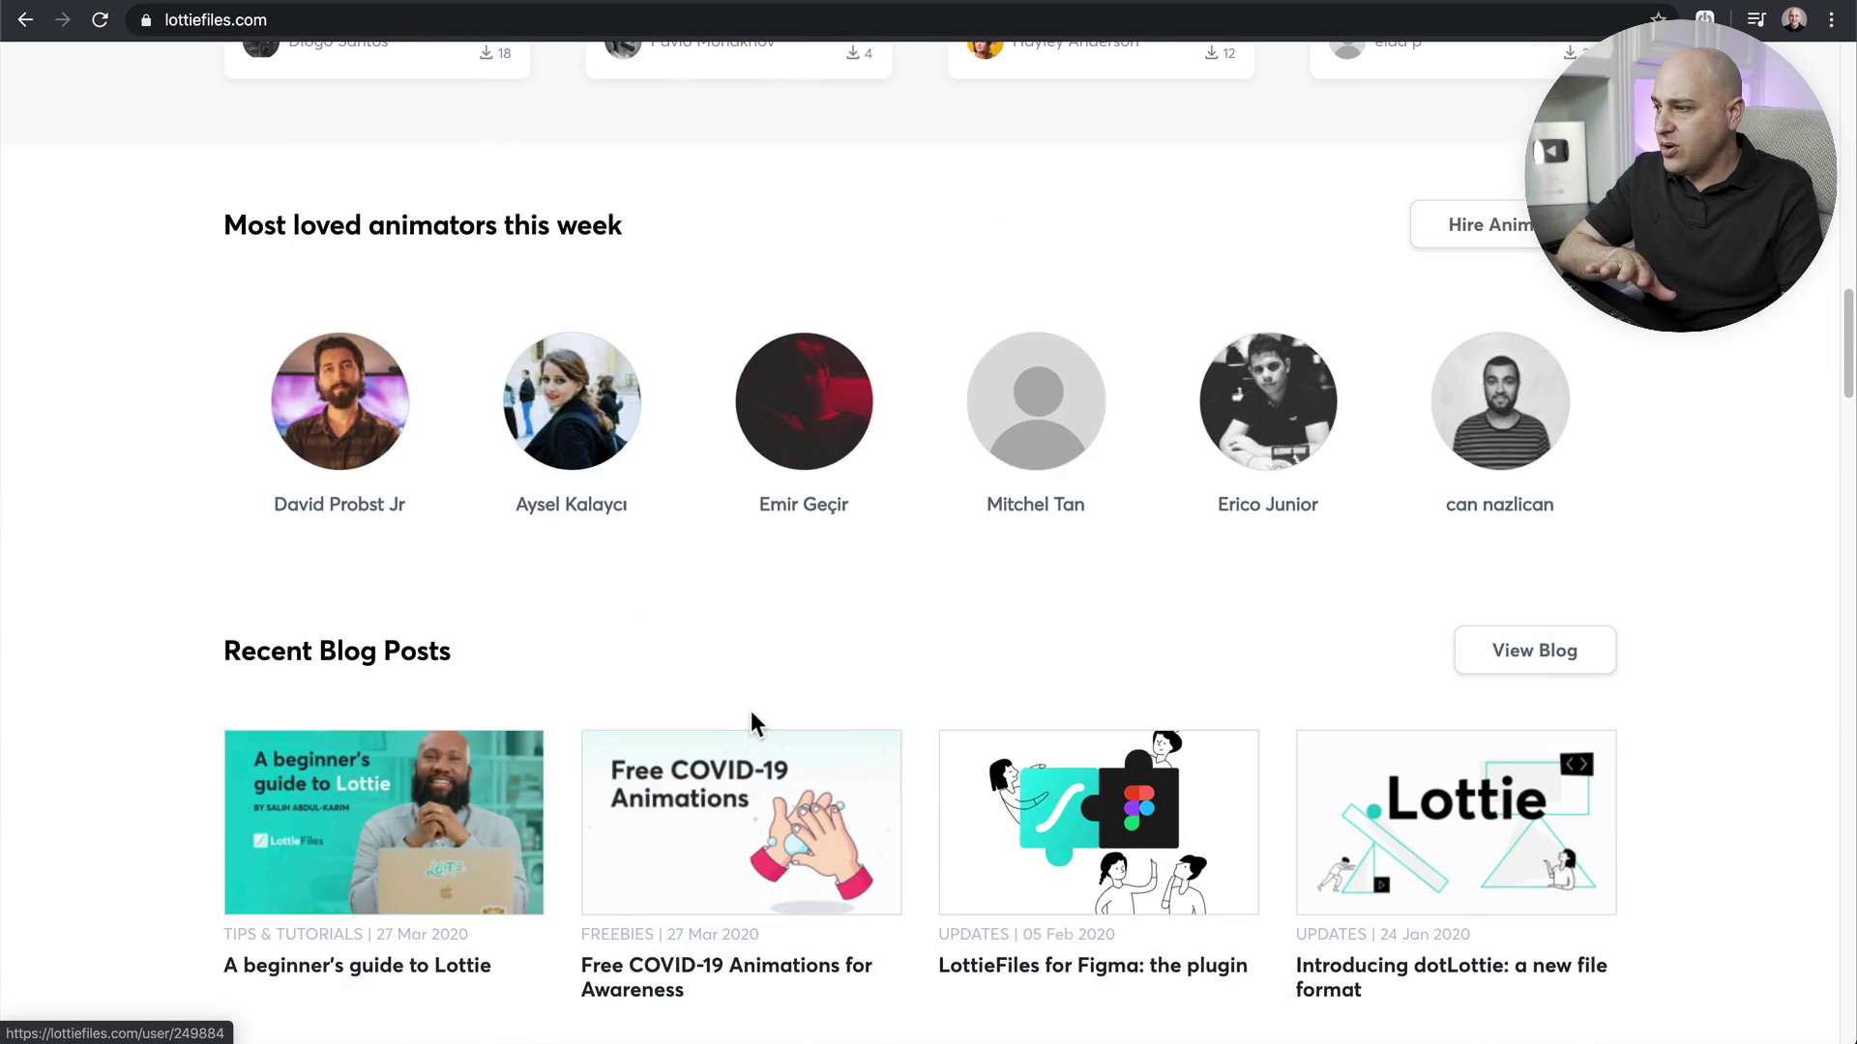
scroll(751, 711, up, 10)
scroll(752, 723, up, 15)
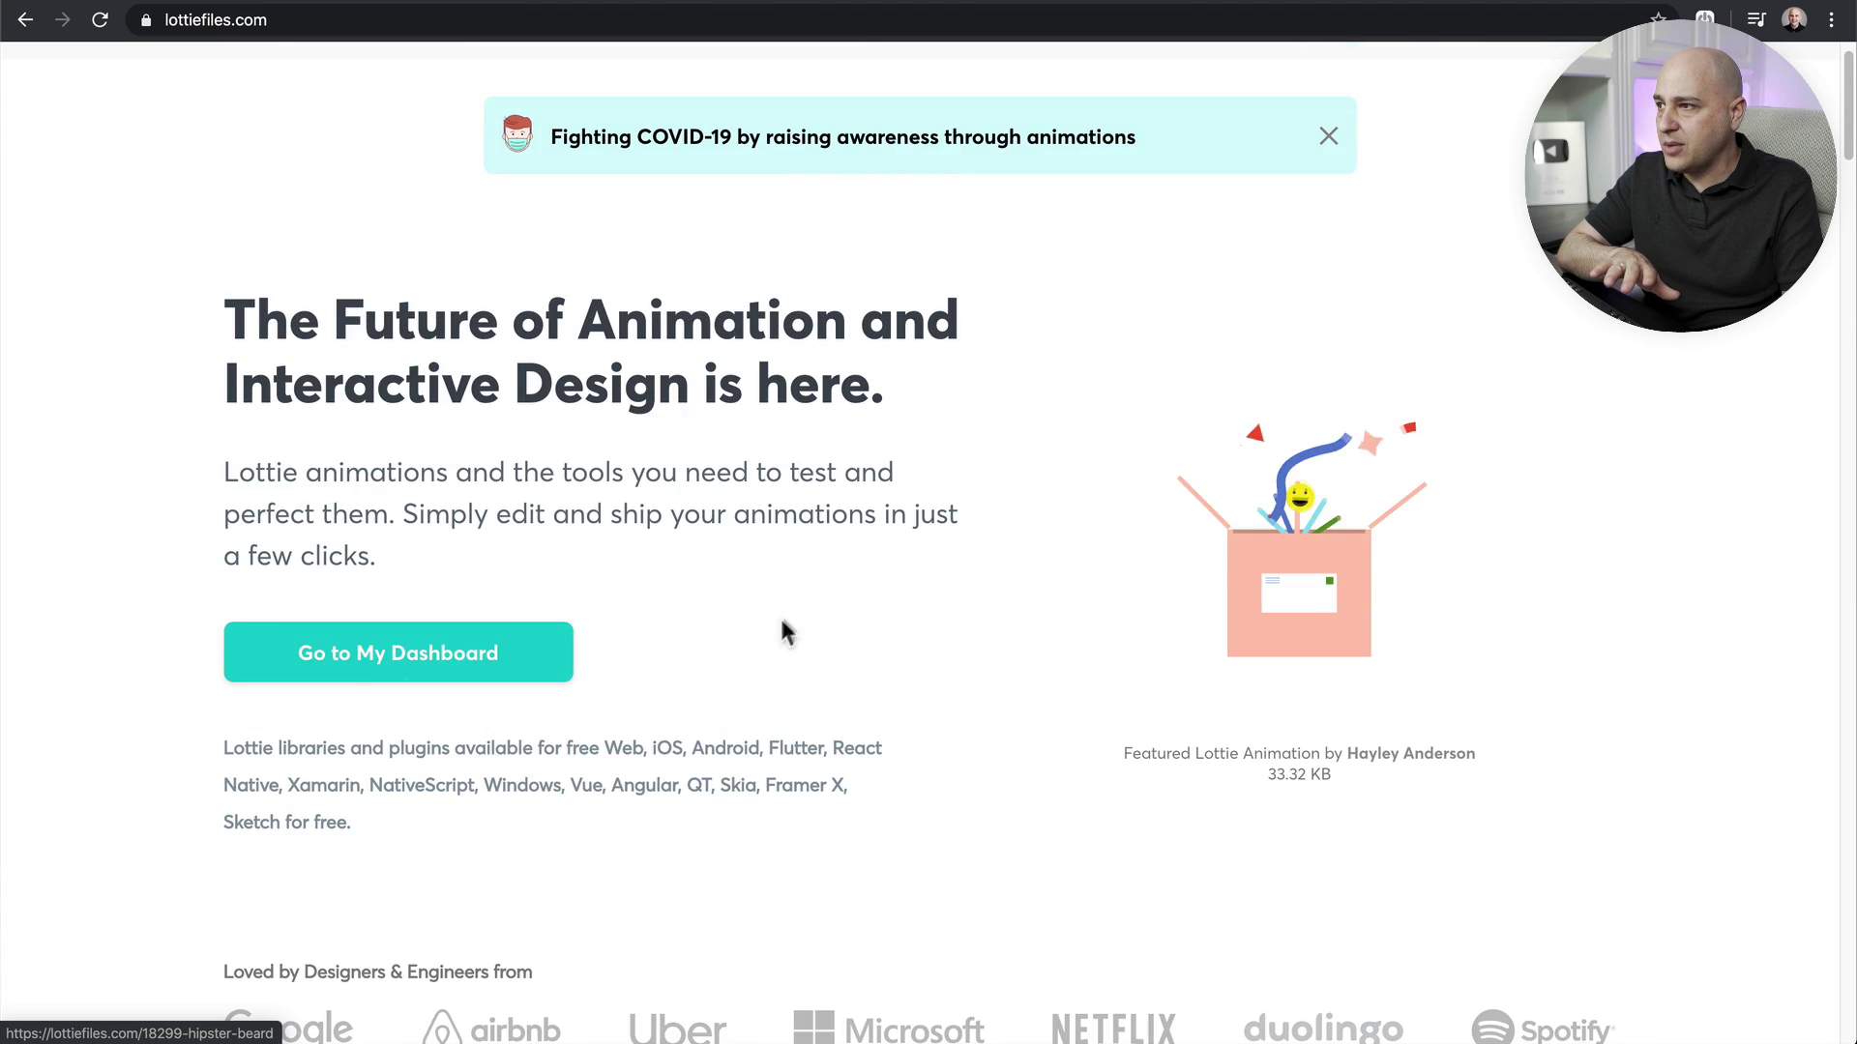
mouse_move(1119, 85)
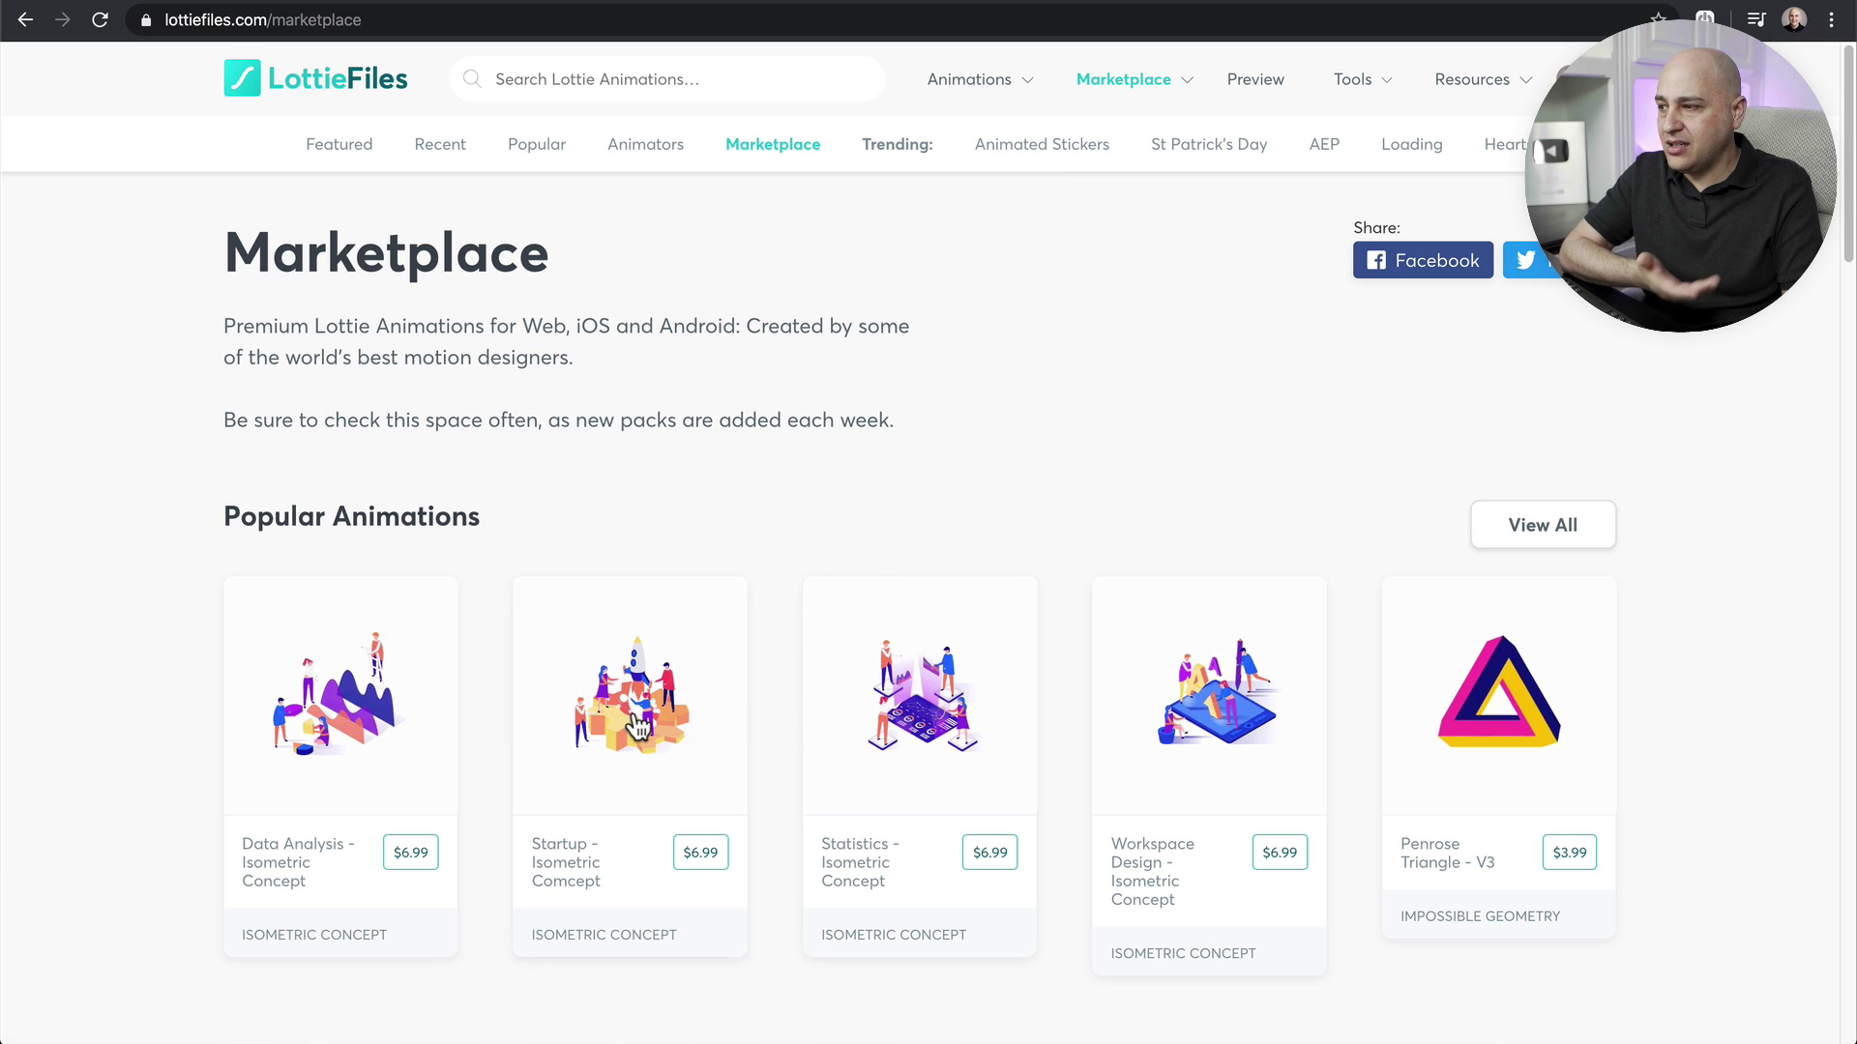
scroll(789, 679, down, 8)
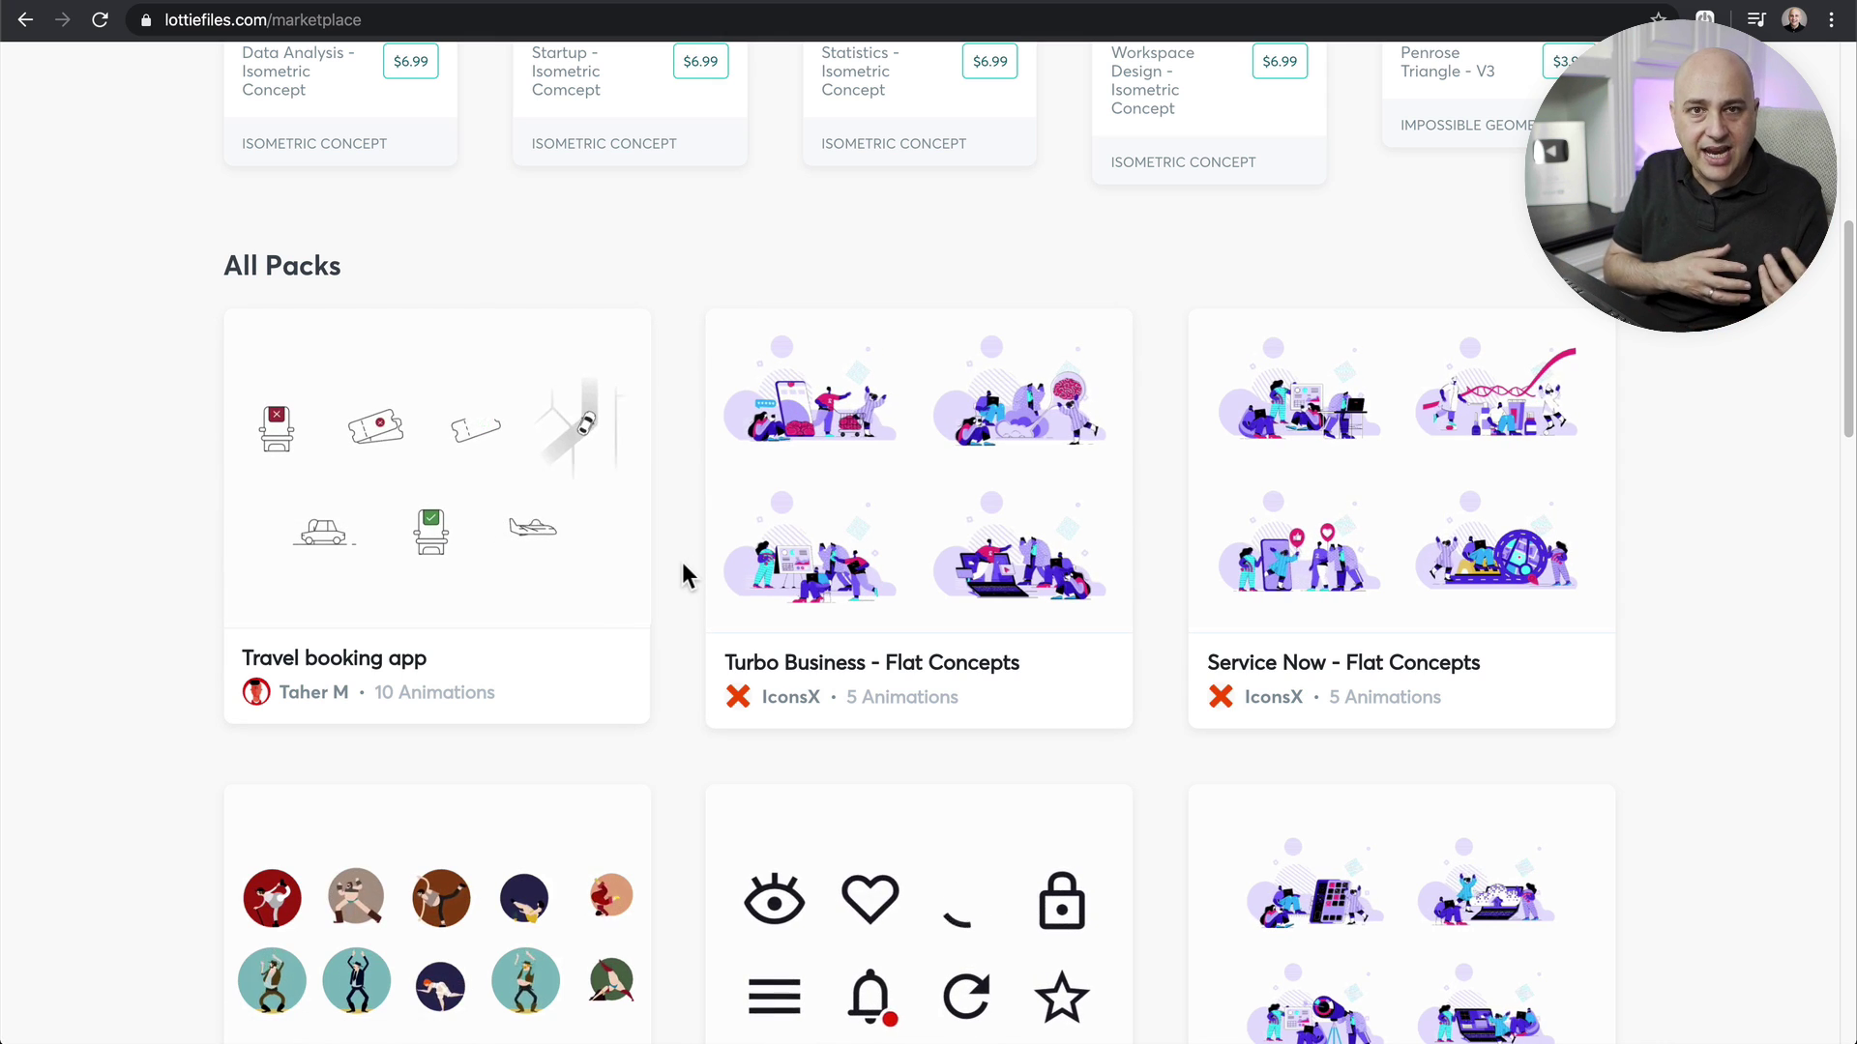
scroll(683, 564, up, 8)
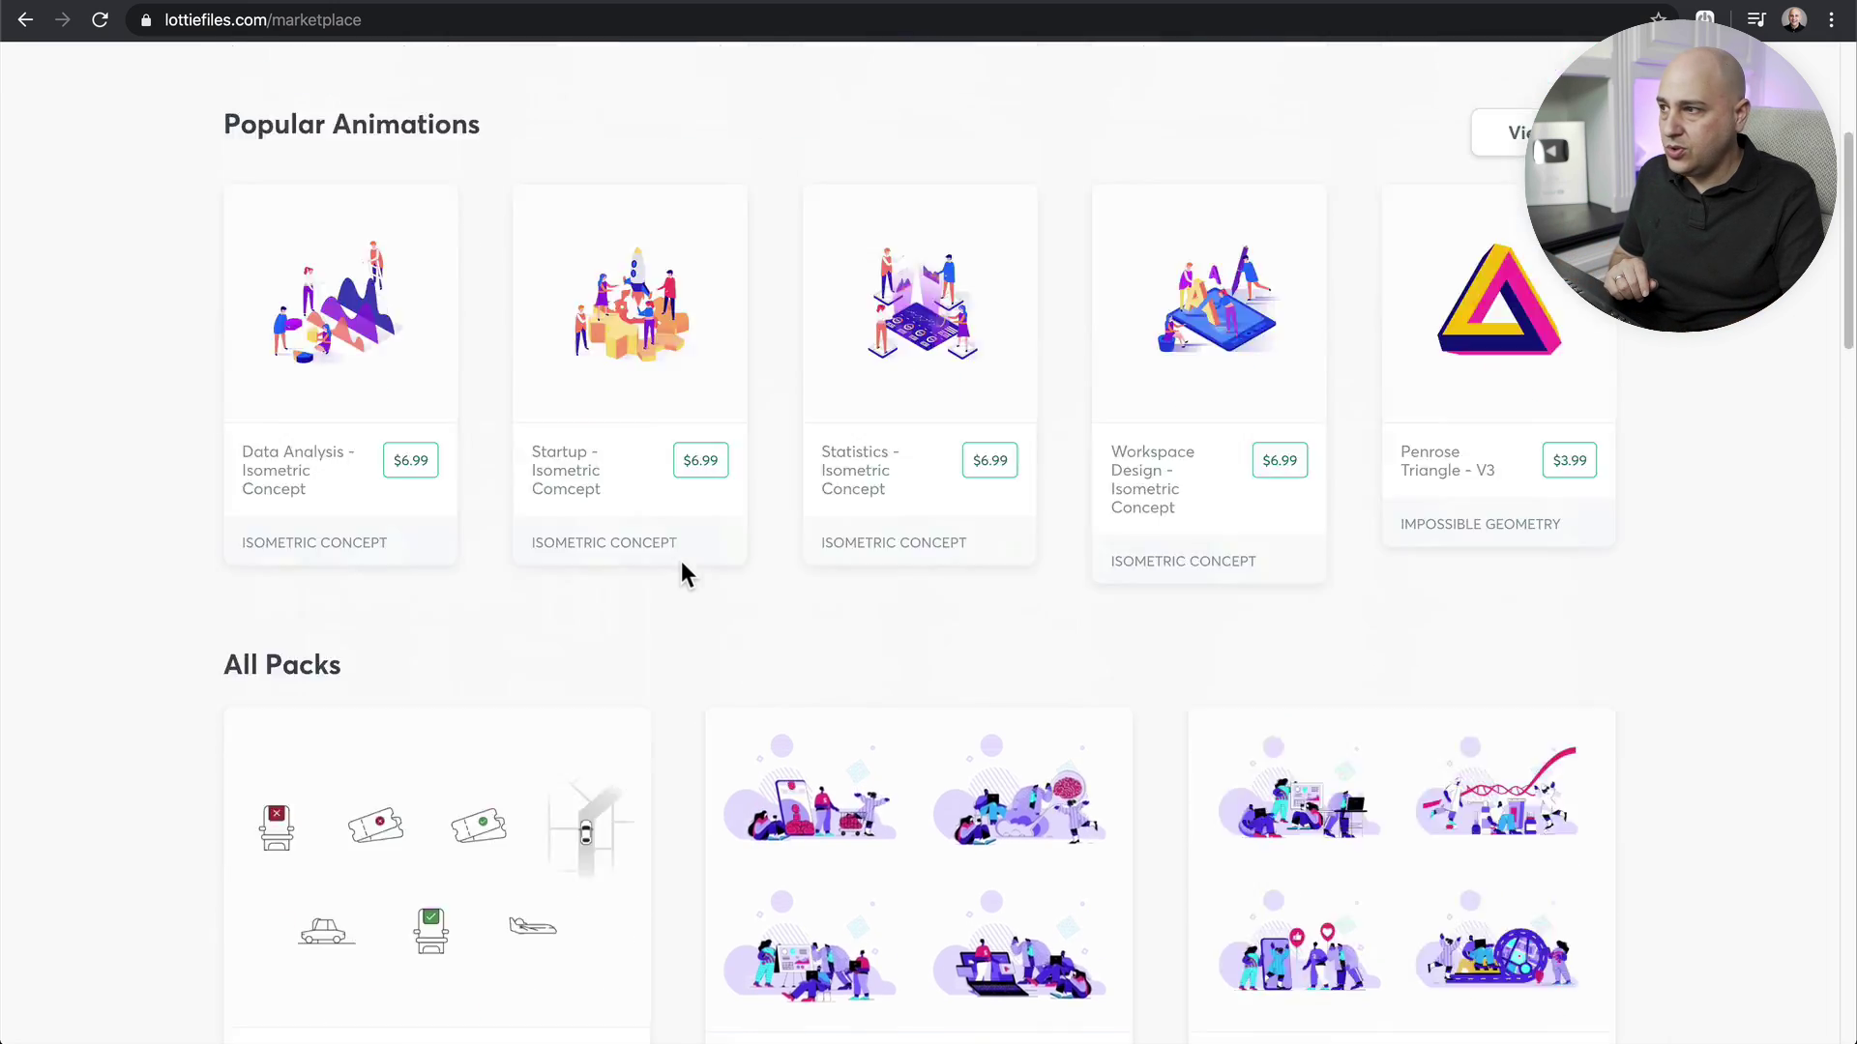